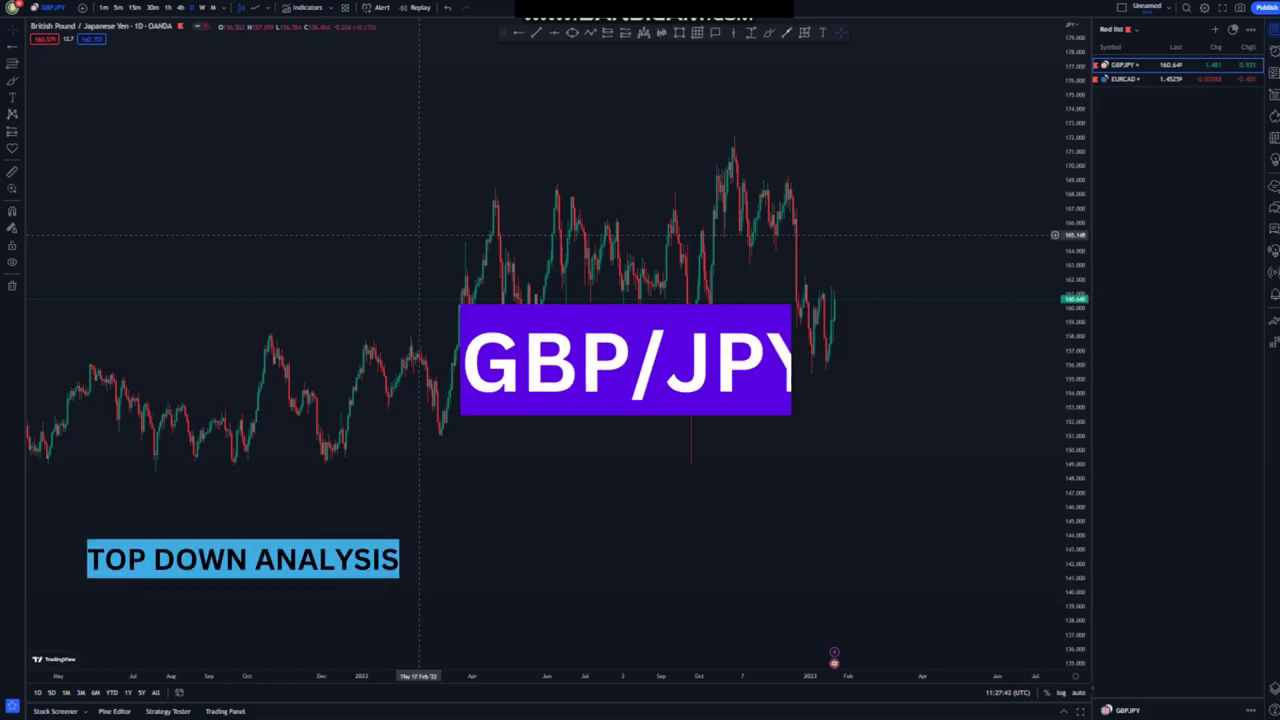
Step: Place a horizontal ray from the June 2022 high on the GBPJPY daily chart at about 168.7
{"action": "left_click_drag", "start_coordinate": [1075, 216], "coordinate": [1075, 341]}
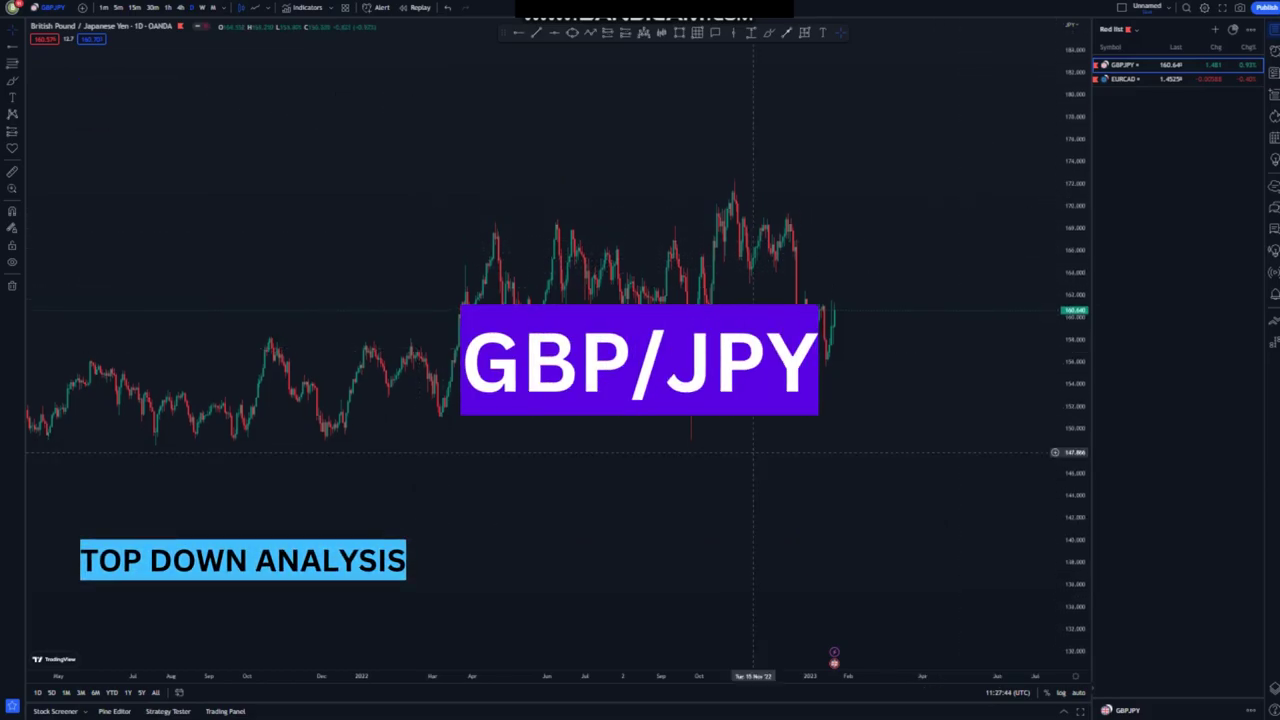
{"action": "scroll", "coordinate": [753, 450], "scroll_direction": "up", "scroll_amount": 2}
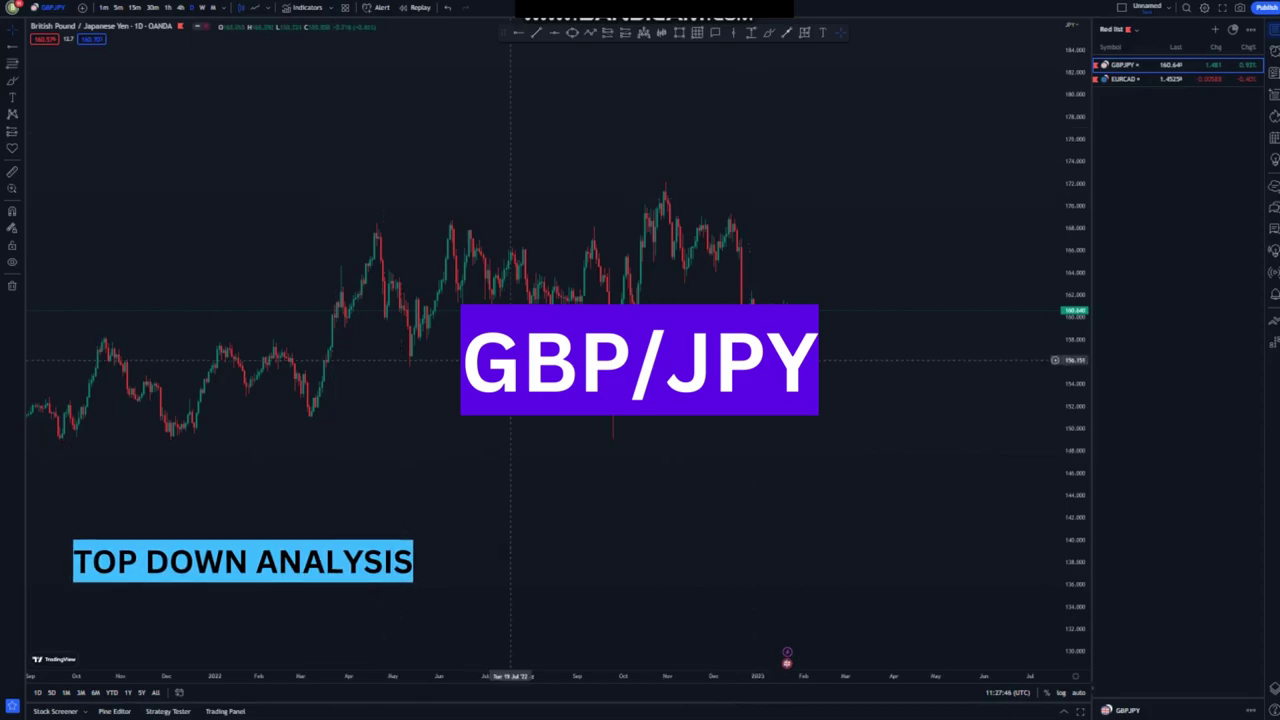
{"action": "scroll", "coordinate": [860, 390], "scroll_direction": "down", "scroll_amount": 5}
{"action": "scroll", "coordinate": [860, 390], "scroll_direction": "up", "scroll_amount": 3}
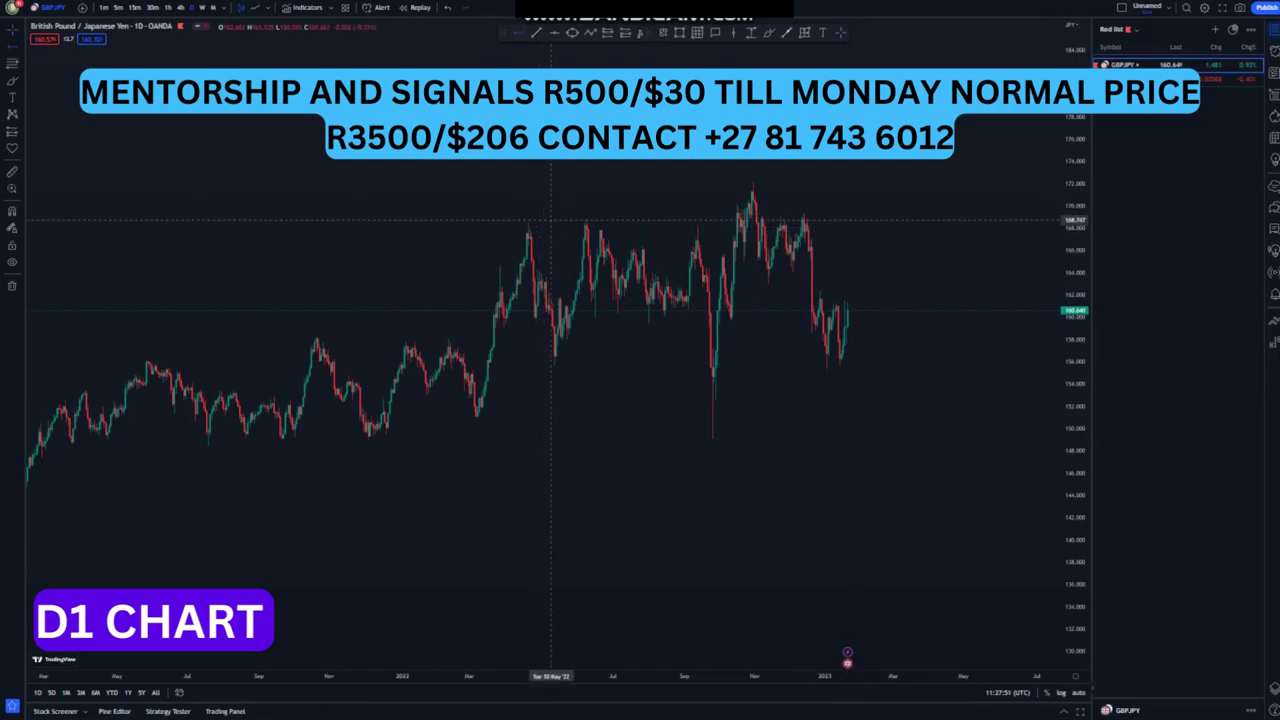
{"action": "left_click", "coordinate": [580, 218]}
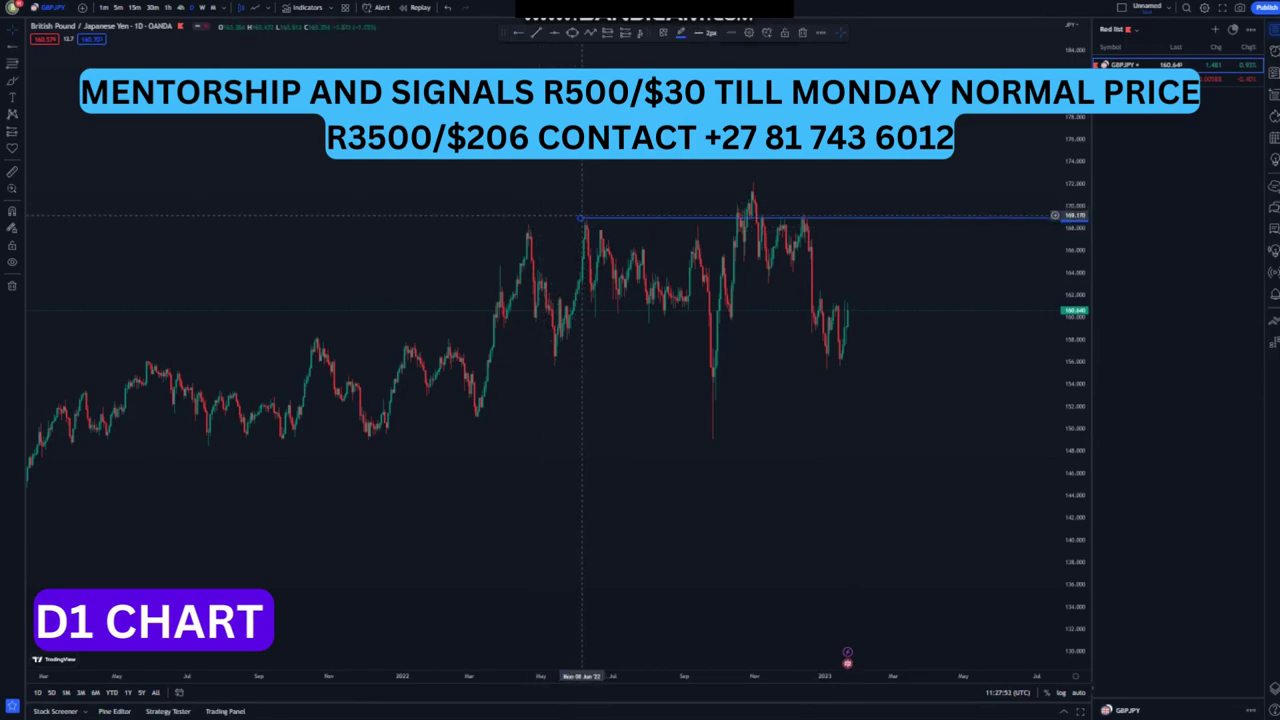
{"action": "left_click_drag", "start_coordinate": [580, 218], "coordinate": [582, 220]}
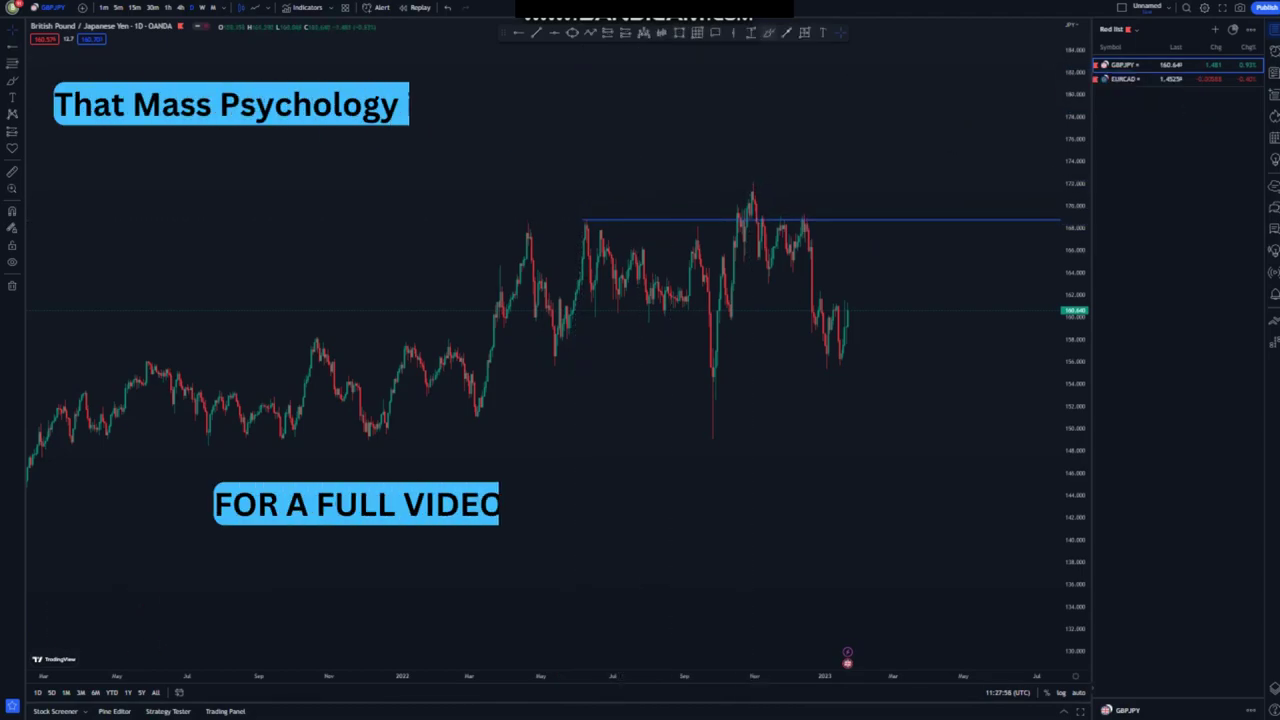
Step: Circle the late October 2022 peak above the ray with the brush, and undo the circle
{"action": "left_click_drag", "start_coordinate": [762, 168], "coordinate": [735, 238]}
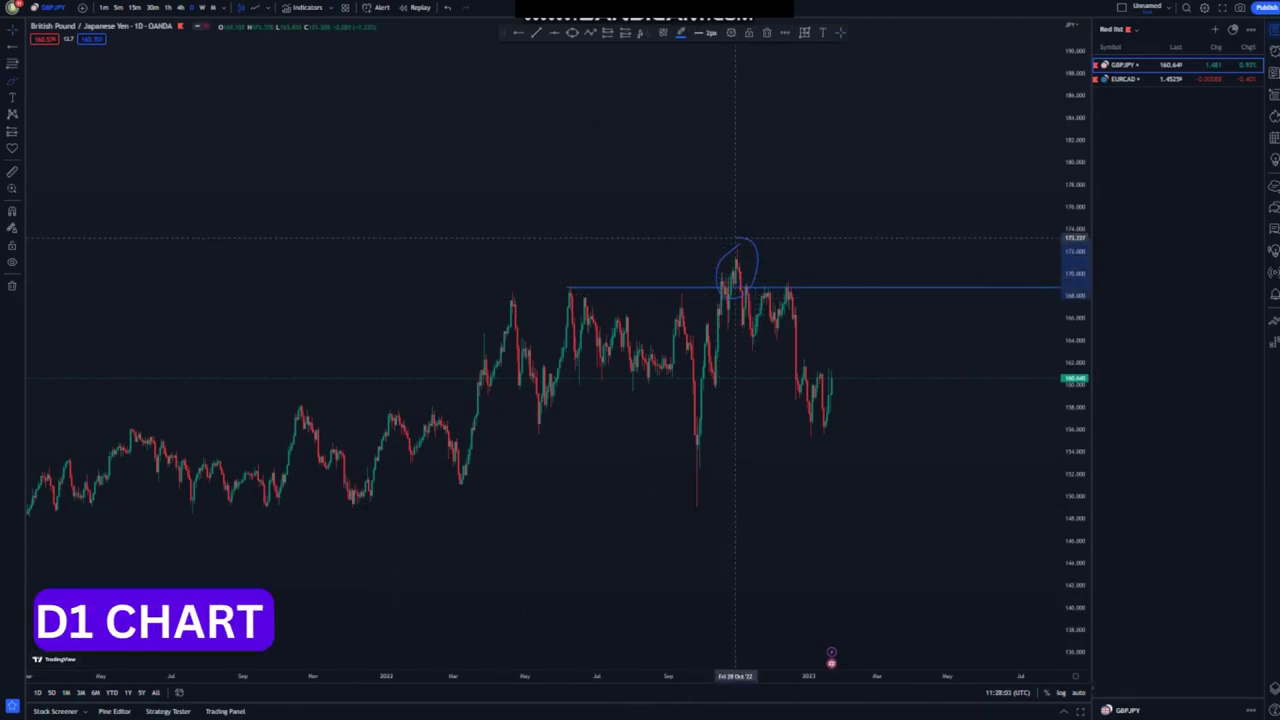
{"action": "key", "text": "ctrl+z"}
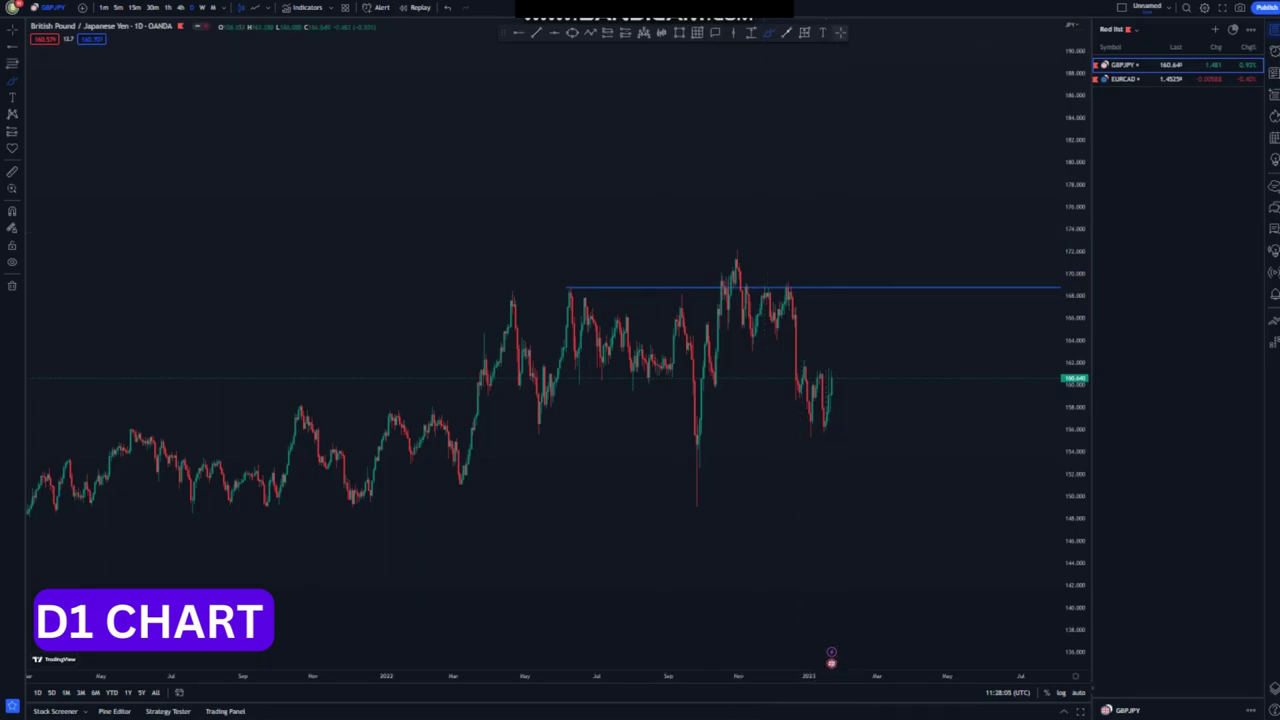
Step: Draw a trend line beneath the November and December 2022 lows, from about 163.0 on 14 Nov to about 164.7 on 21 Dec
{"action": "left_click_drag", "start_coordinate": [831, 660], "coordinate": [689, 660]}
{"action": "left_click_drag", "start_coordinate": [581, 270], "coordinate": [627, 257]}
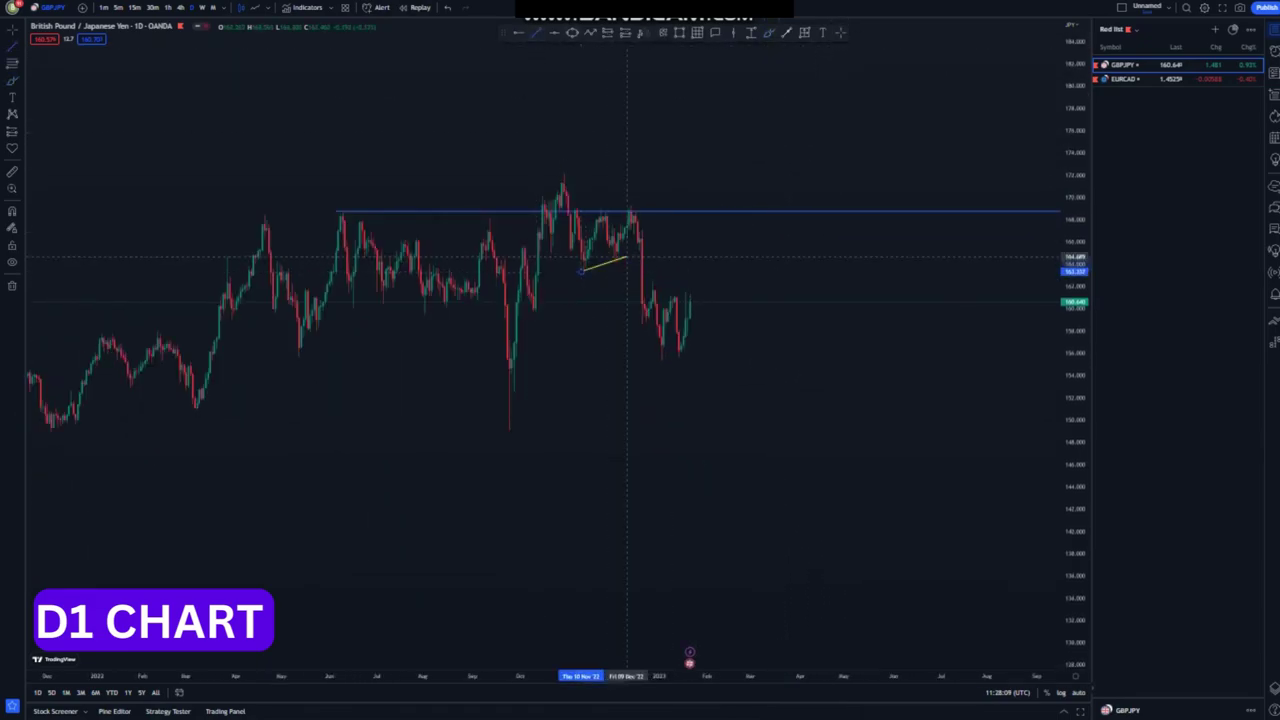
{"action": "left_click", "coordinate": [643, 257]}
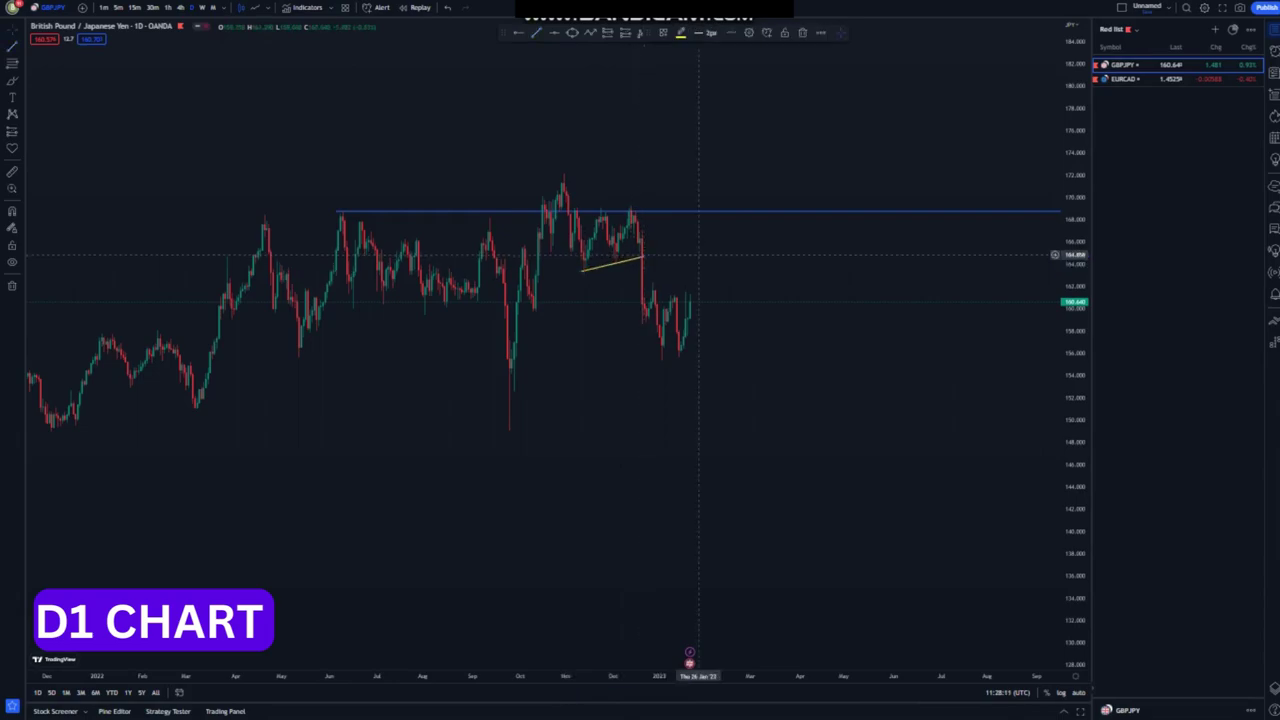
{"action": "left_click_drag", "start_coordinate": [581, 270], "coordinate": [586, 272]}
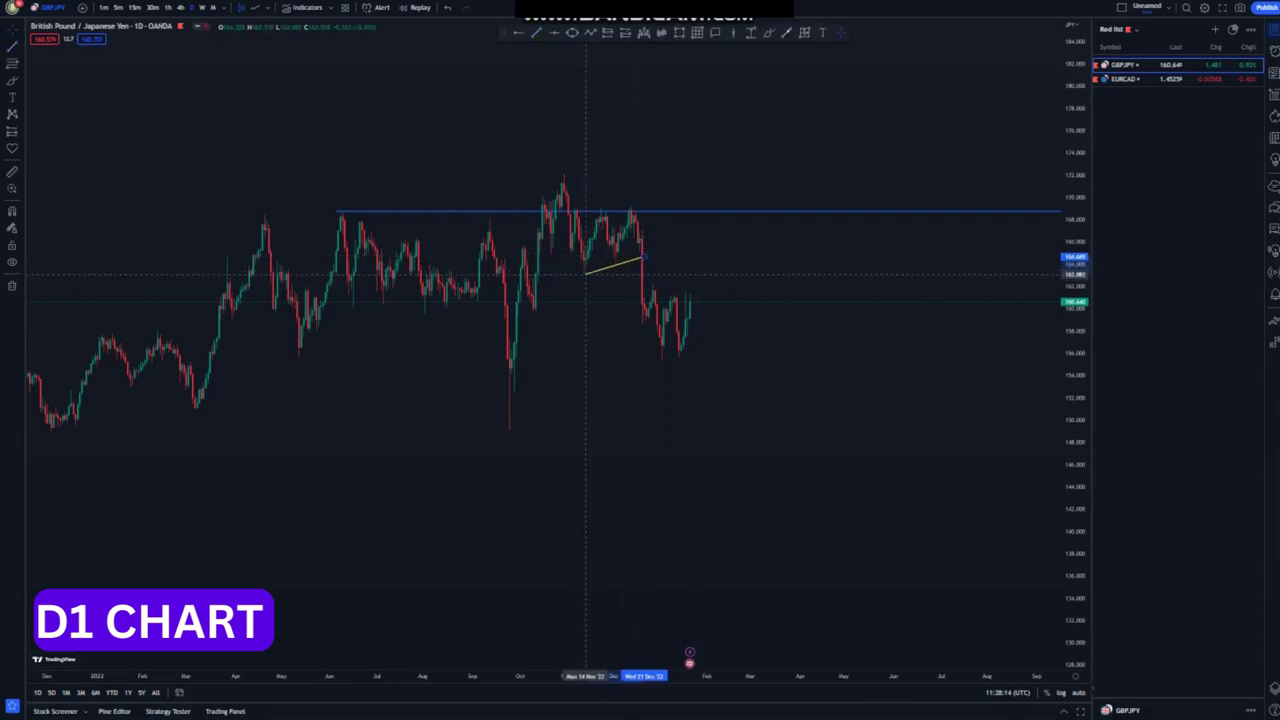
{"action": "left_click", "coordinate": [735, 248]}
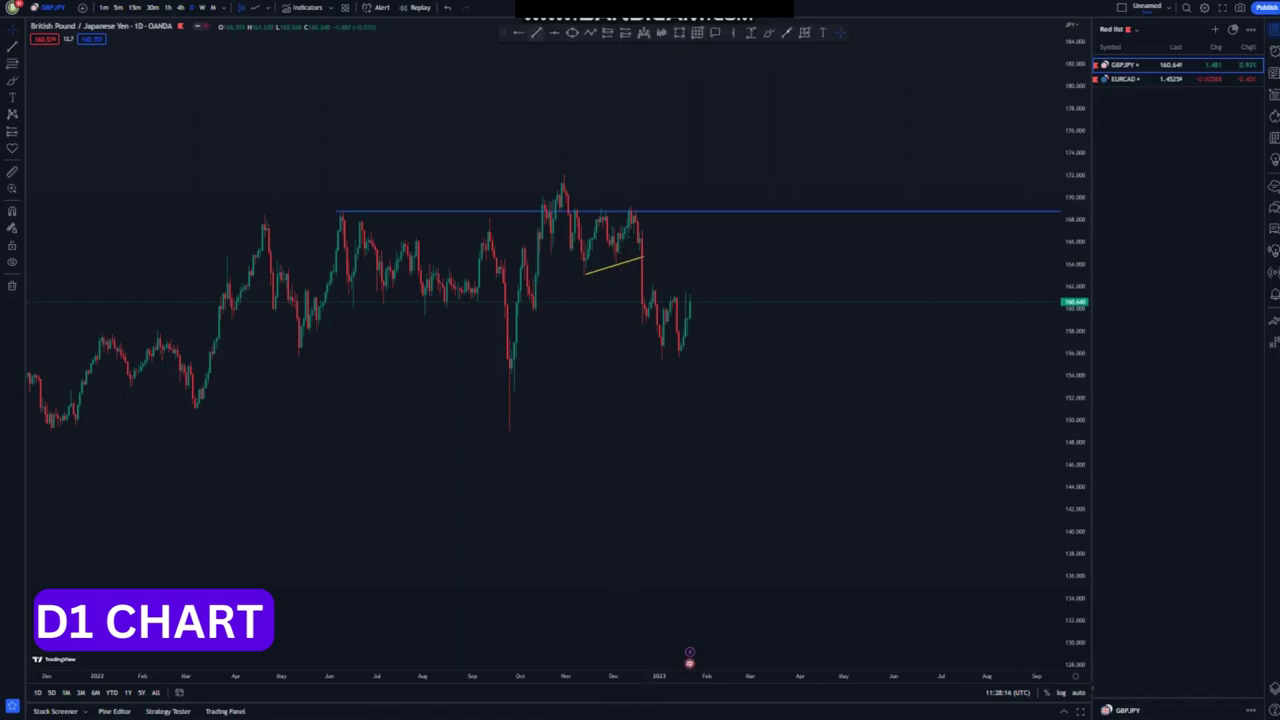
Step: Draw a near-flat trend line above the matching highs, from 7 Nov to 16 Dec 2022 at about 169.1
{"action": "left_click", "coordinate": [572, 209]}
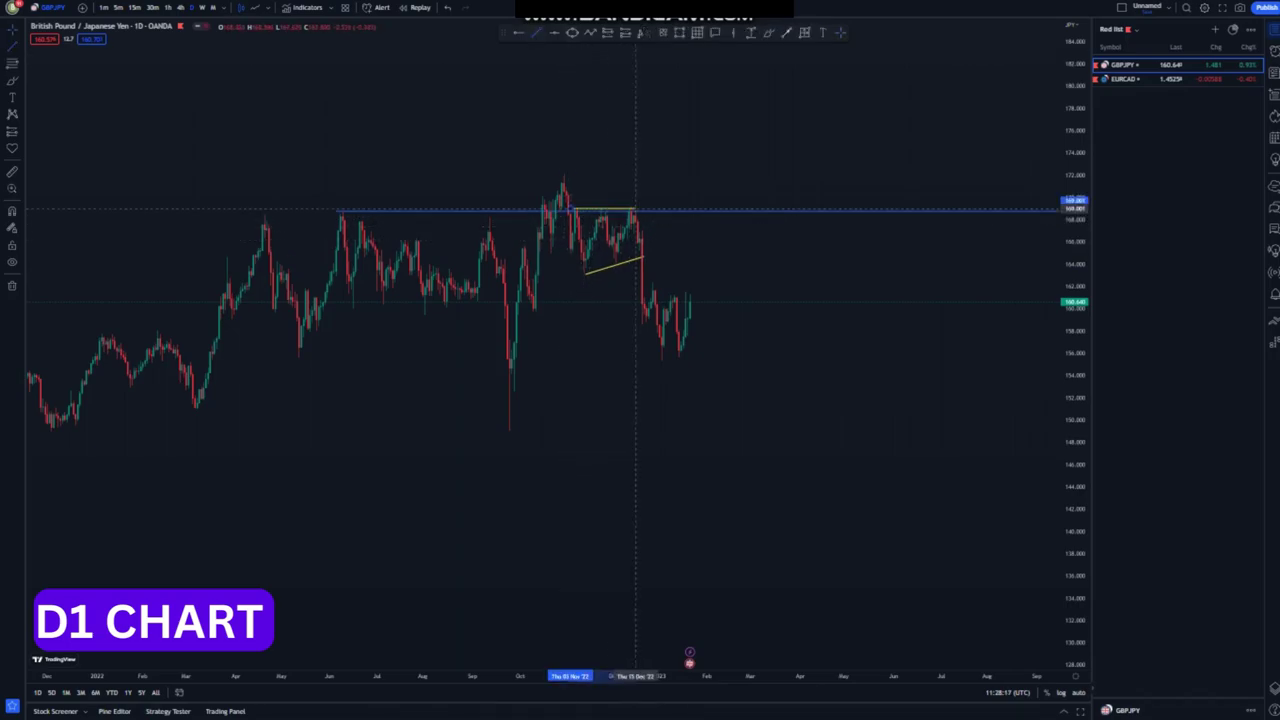
{"action": "left_click", "coordinate": [637, 209]}
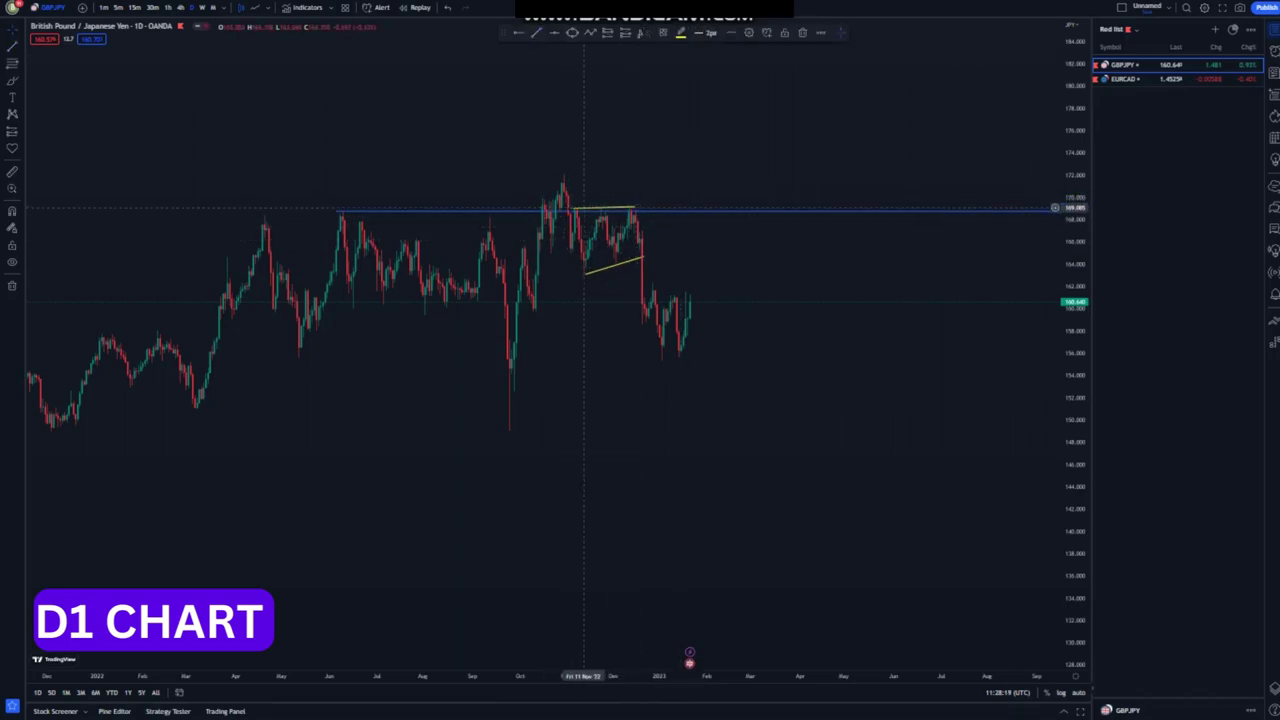
{"action": "left_click_drag", "start_coordinate": [571, 209], "coordinate": [575, 207]}
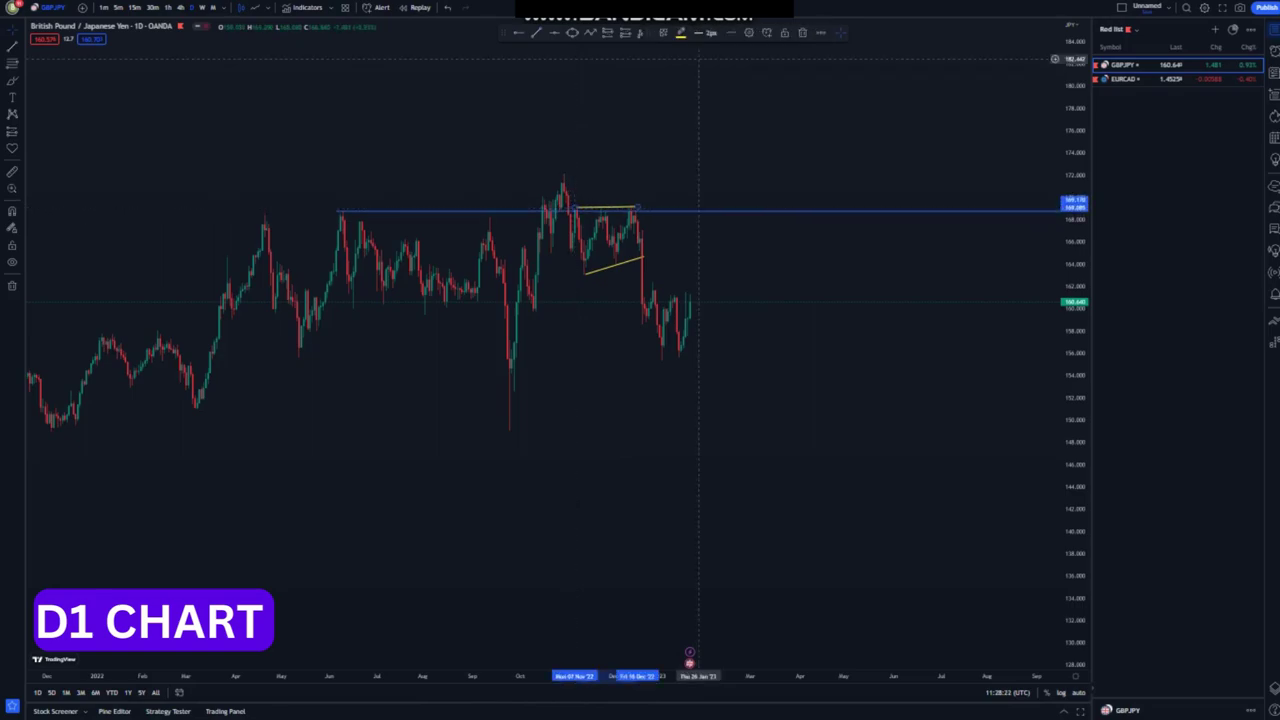
{"action": "left_click", "coordinate": [531, 83]}
{"action": "left_click", "coordinate": [668, 72]}
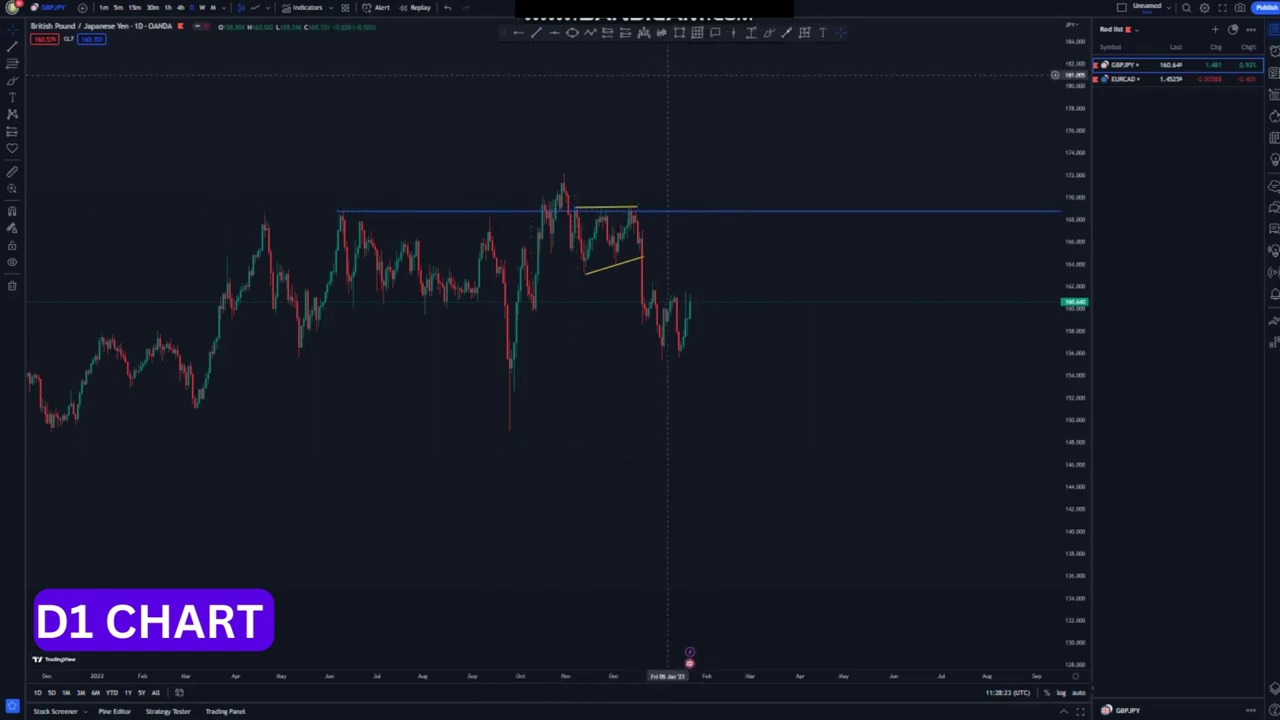
Step: Trace the price swings from the 31 Oct 2022 peak with the brush, extending the path down to about 147.4 in early February 2023
{"action": "left_click", "coordinate": [769, 33]}
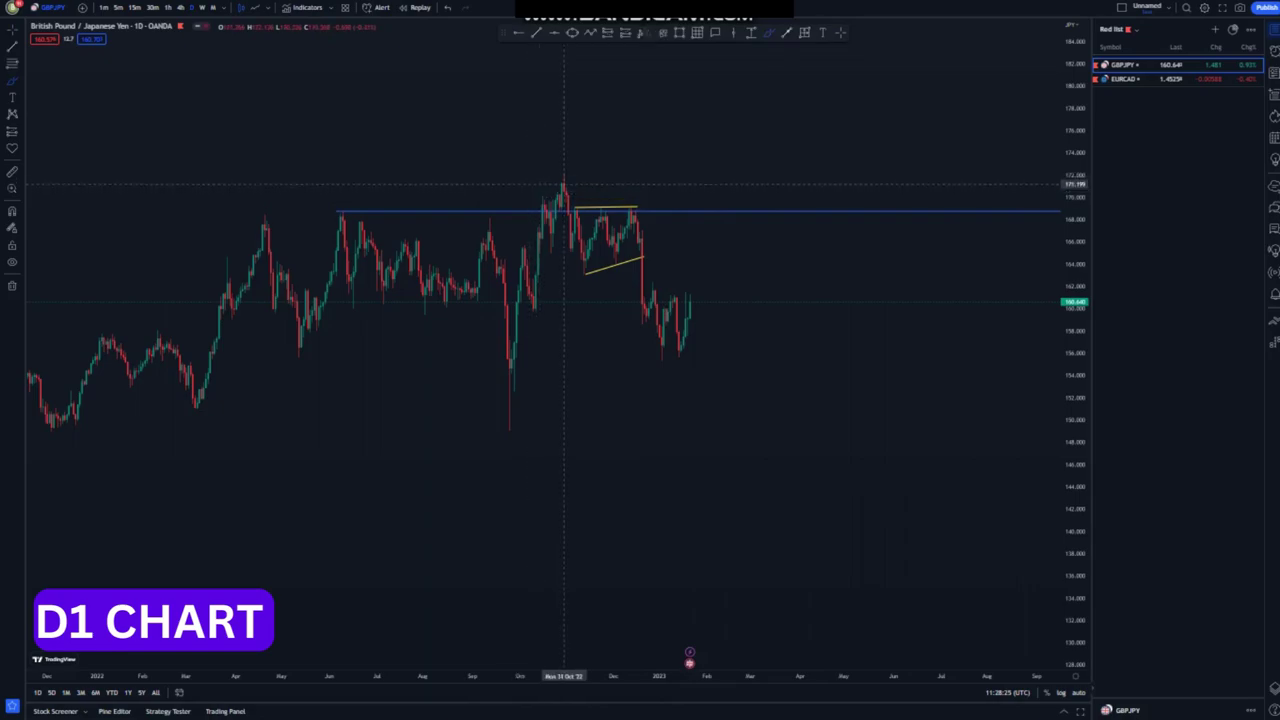
{"action": "left_click_drag", "start_coordinate": [564, 181], "coordinate": [575, 262]}
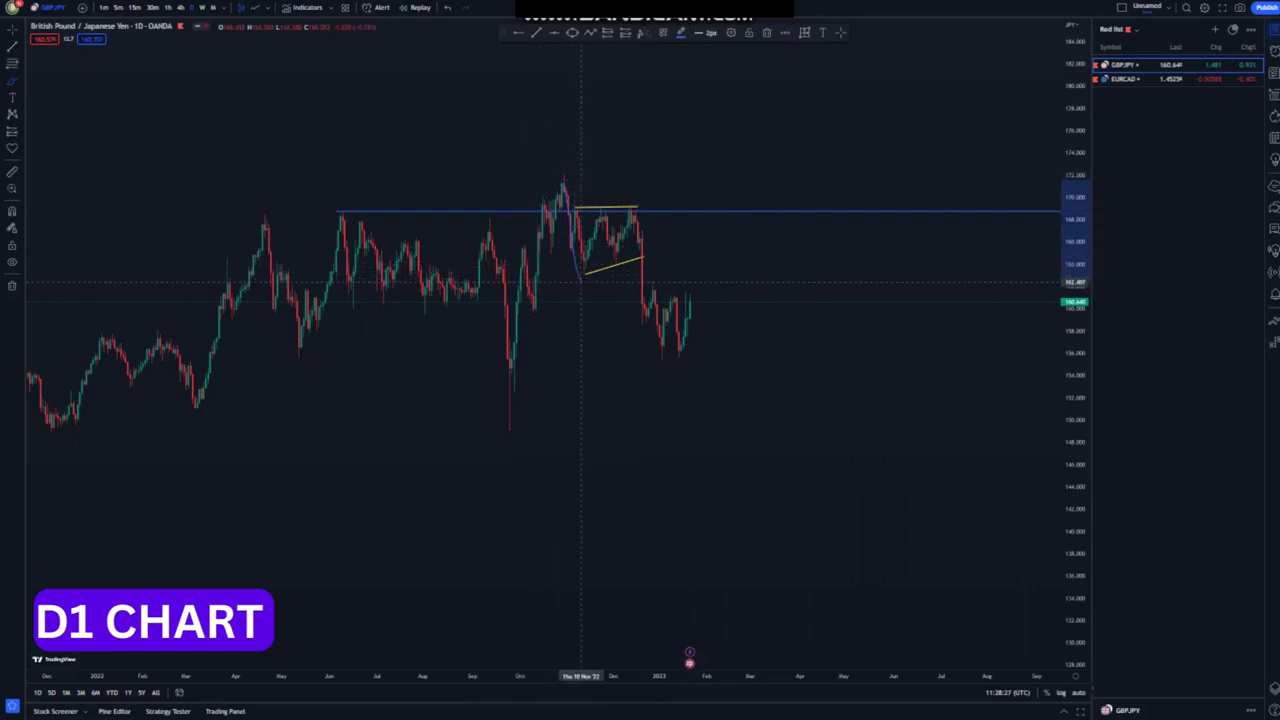
{"action": "left_click", "coordinate": [581, 282]}
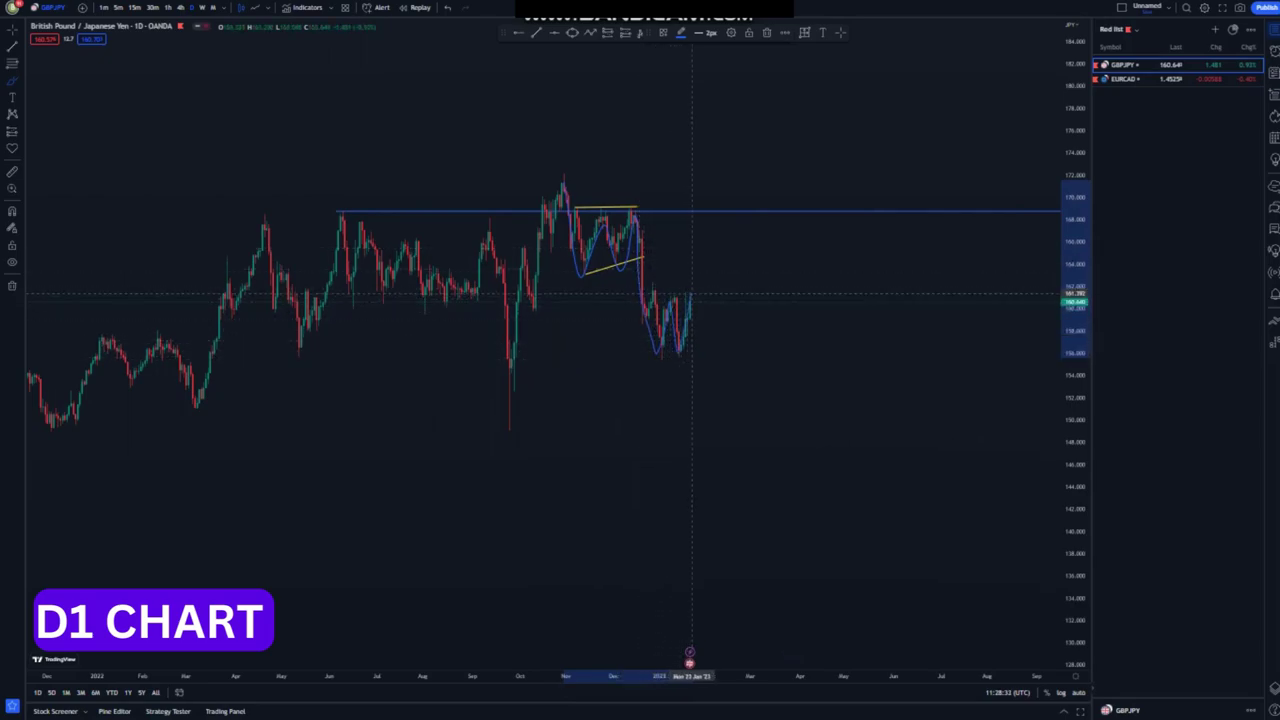
{"action": "left_click", "coordinate": [690, 293]}
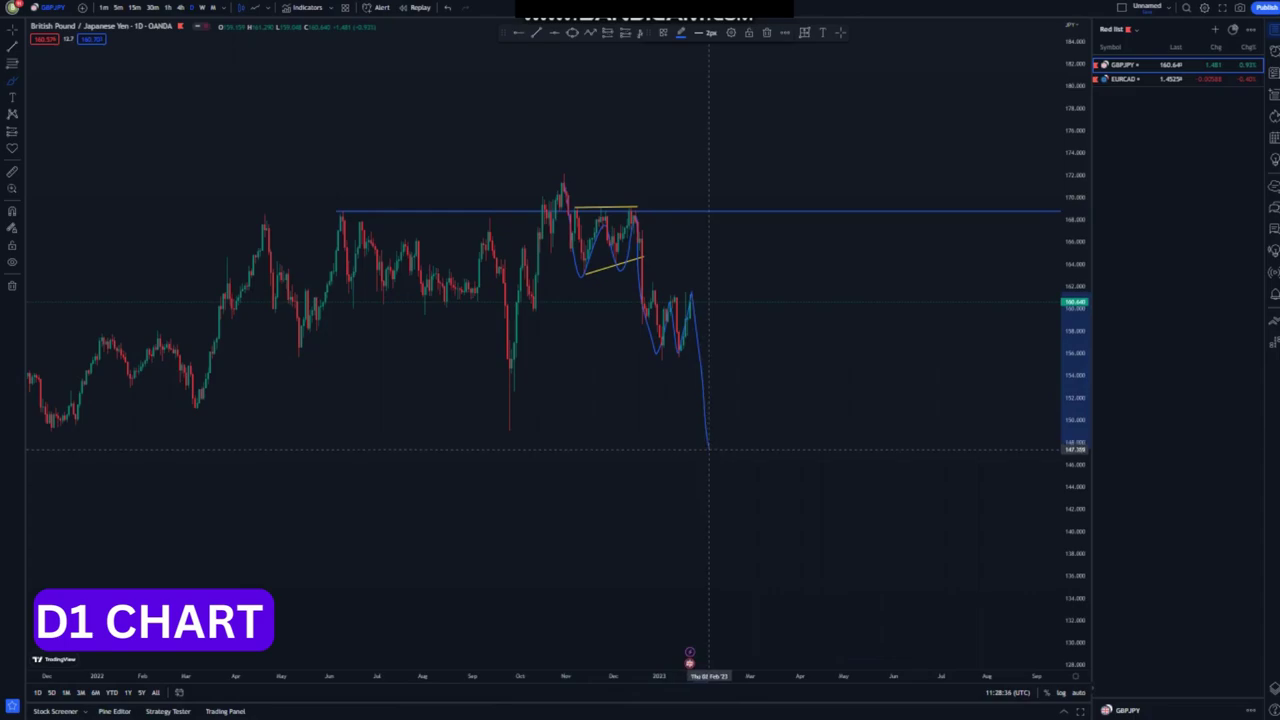
{"action": "left_click", "coordinate": [709, 449]}
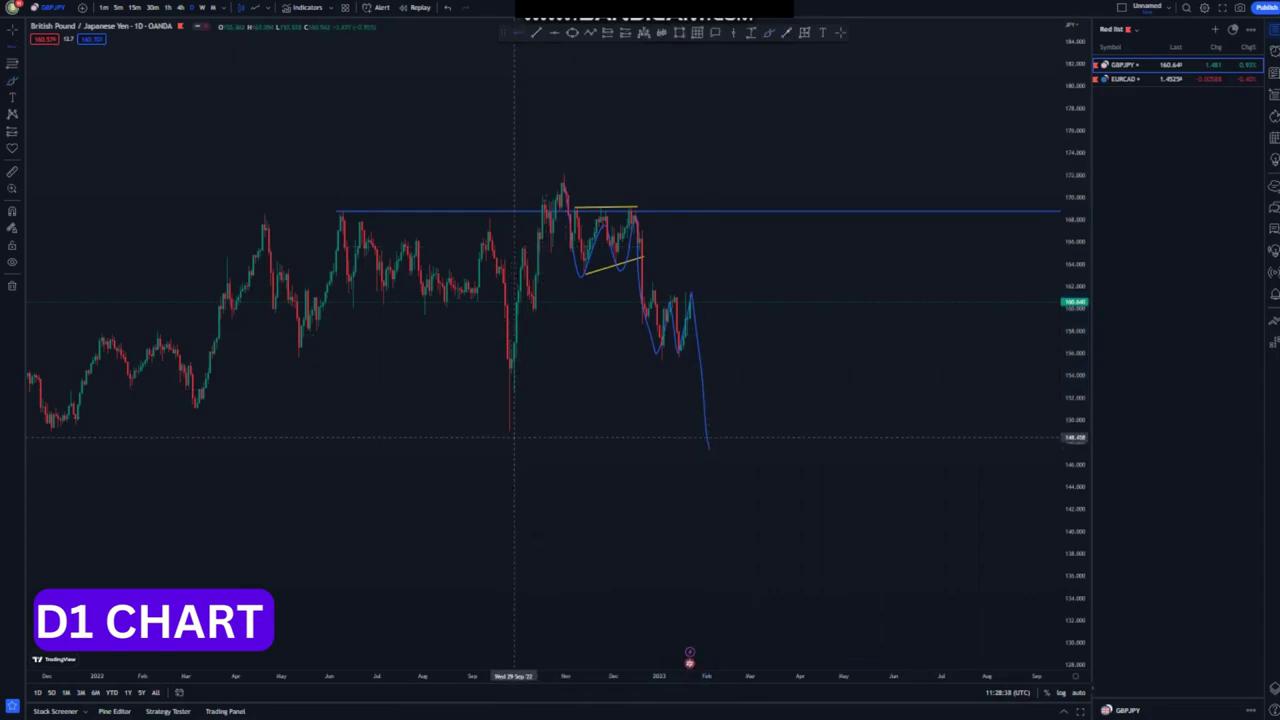
Step: Try a horizontal ray from the late September 2022 low, and undo it together with the brush path
{"action": "left_click", "coordinate": [509, 431]}
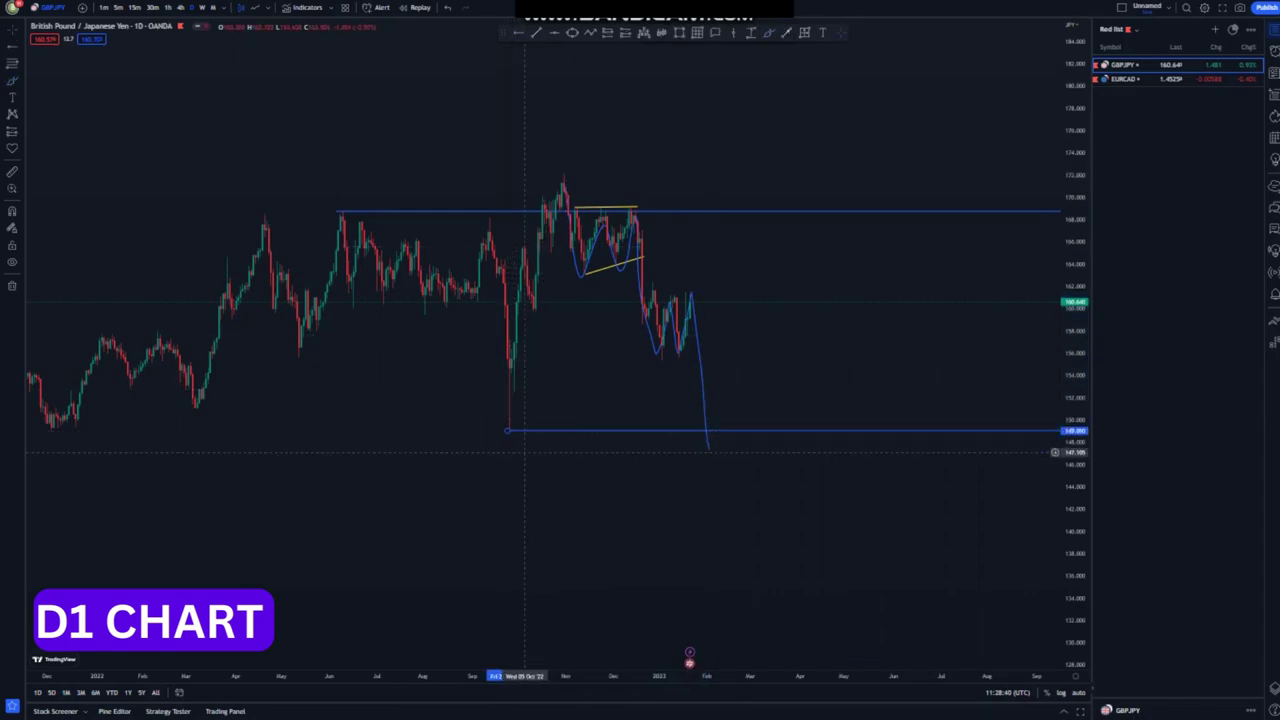
{"action": "left_click_drag", "start_coordinate": [534, 452], "coordinate": [686, 446]}
{"action": "scroll", "coordinate": [669, 457], "scroll_direction": "up", "scroll_amount": 2}
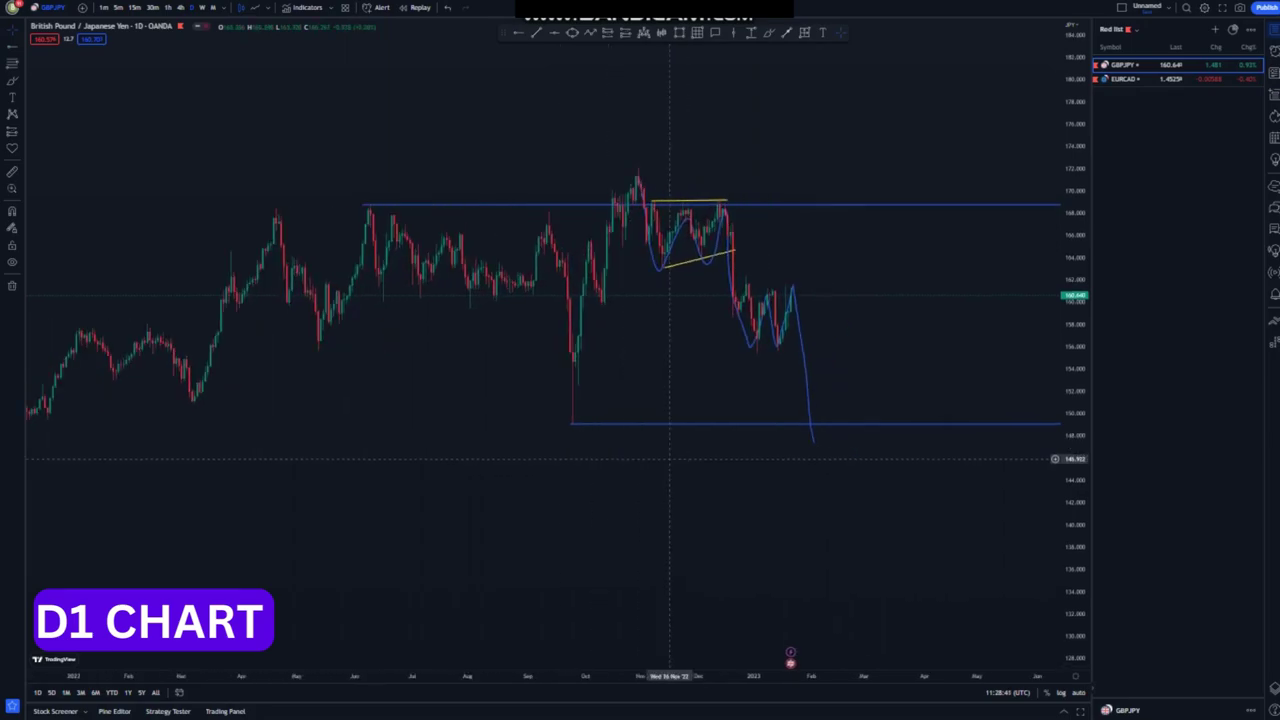
{"action": "left_click", "coordinate": [448, 8]}
{"action": "left_click", "coordinate": [448, 8]}
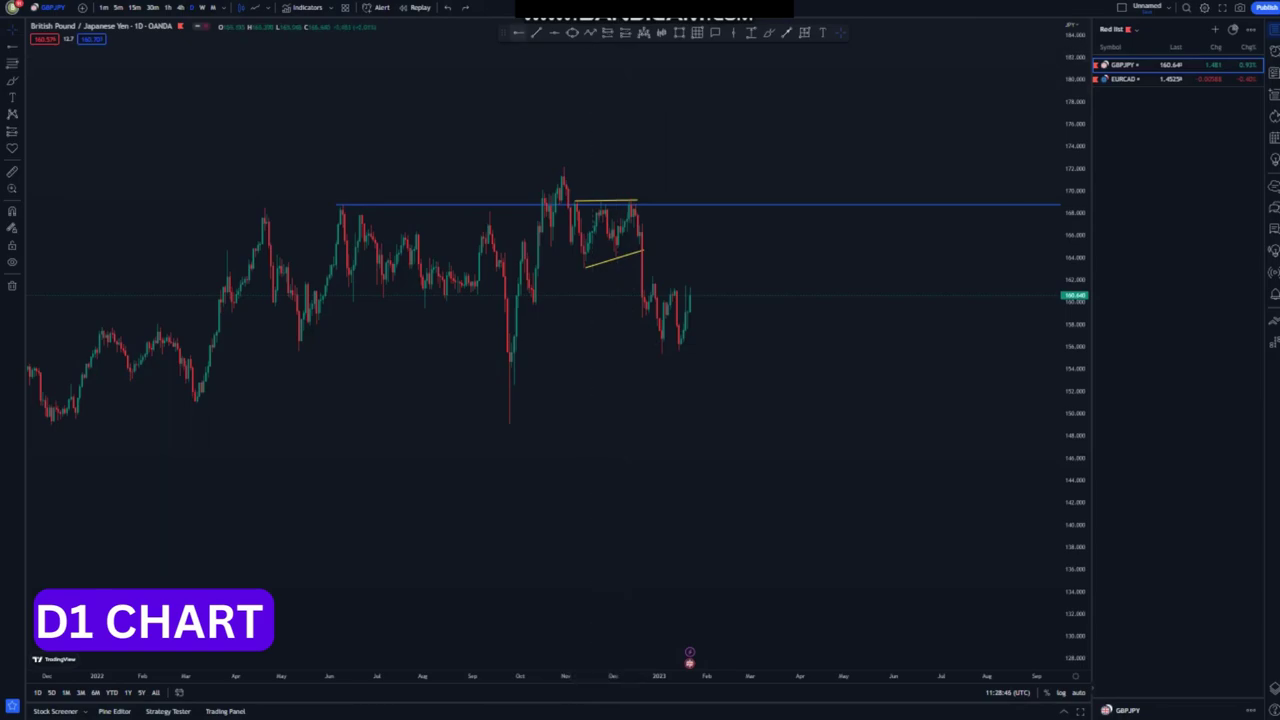
Step: Place a horizontal ray from the tip of the late September 2022 low at about 149.3
{"action": "left_click", "coordinate": [509, 421]}
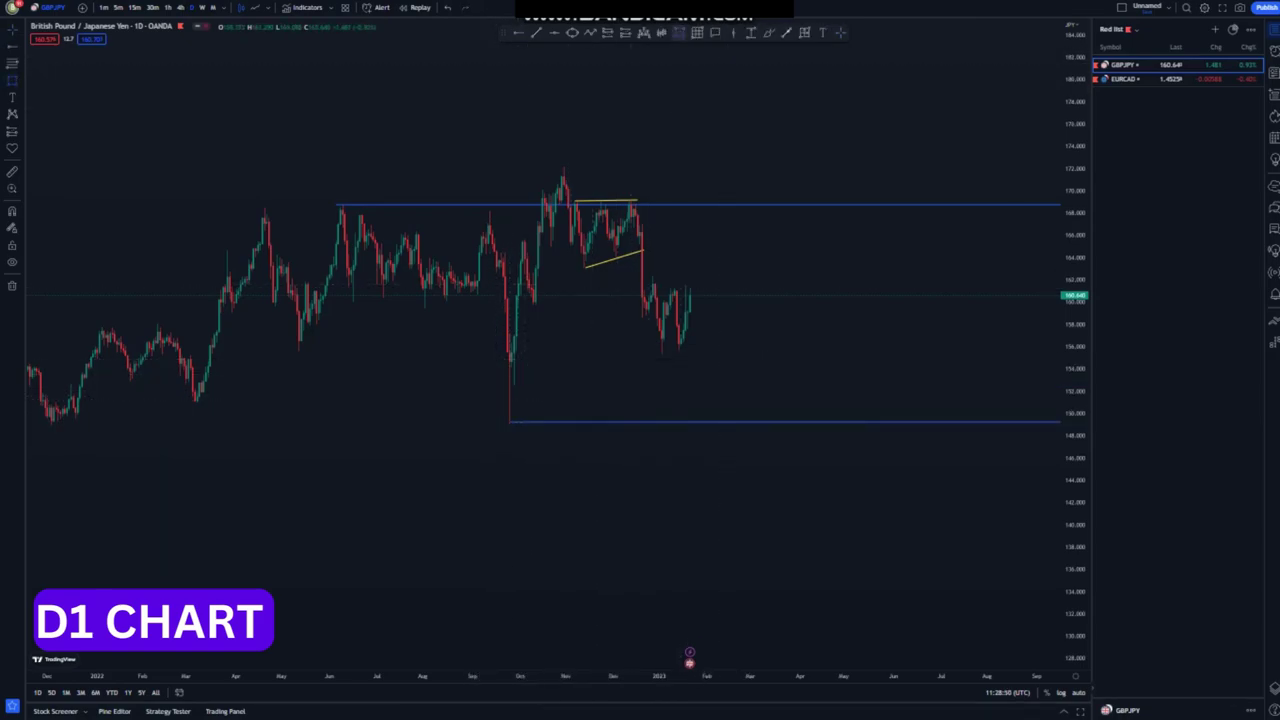
Step: Mark the long lower wick of the September 2022 low with a rectangle, and remove the rectangle
{"action": "left_click_drag", "start_coordinate": [505, 355], "coordinate": [524, 432]}
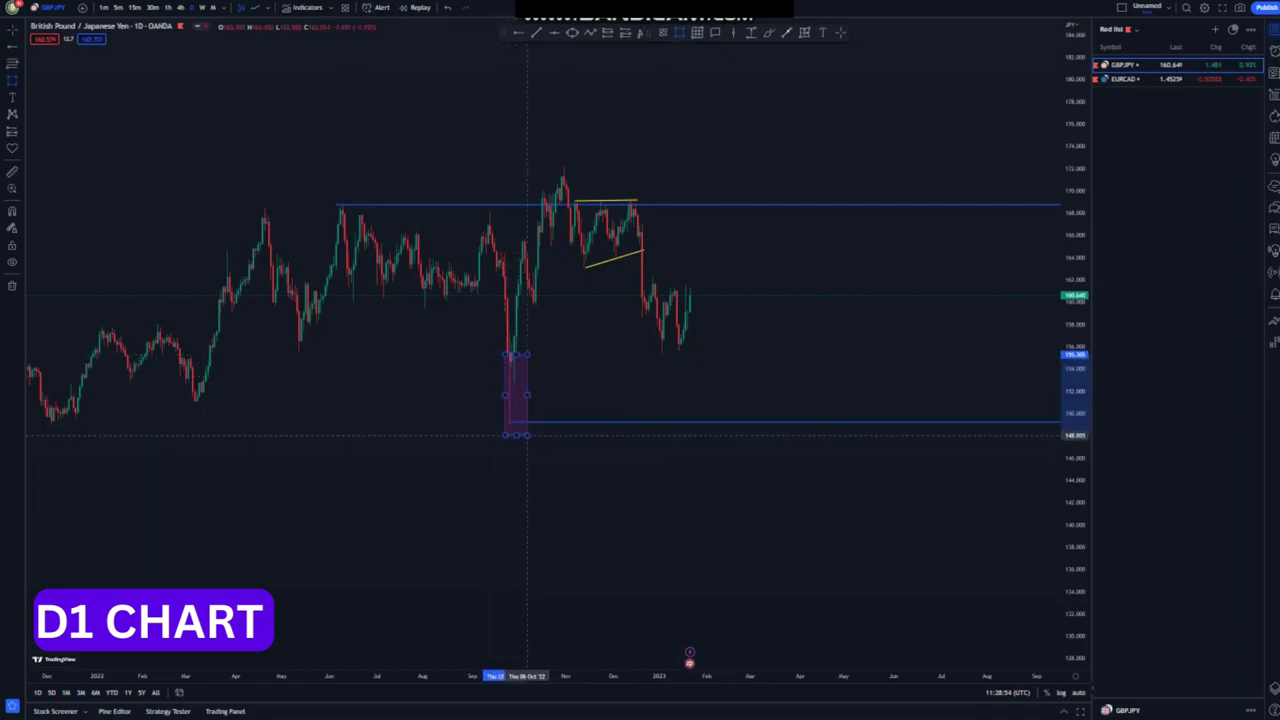
{"action": "left_click", "coordinate": [524, 435]}
Step: Draw a rising trend line from the March 2020 low at about 123.8, along the early March 2022 low, to about 157.6
{"action": "scroll", "coordinate": [437, 326], "scroll_direction": "down", "scroll_amount": 2}
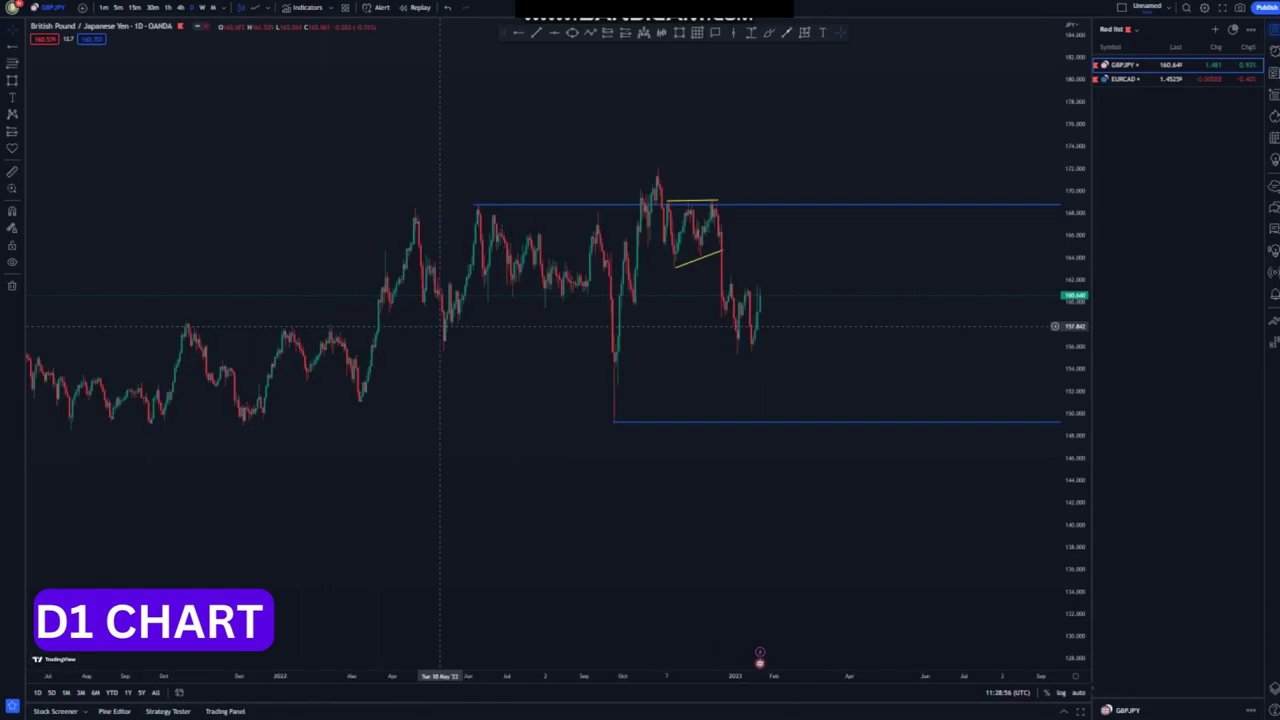
{"action": "scroll", "coordinate": [440, 326], "scroll_direction": "down", "scroll_amount": 4}
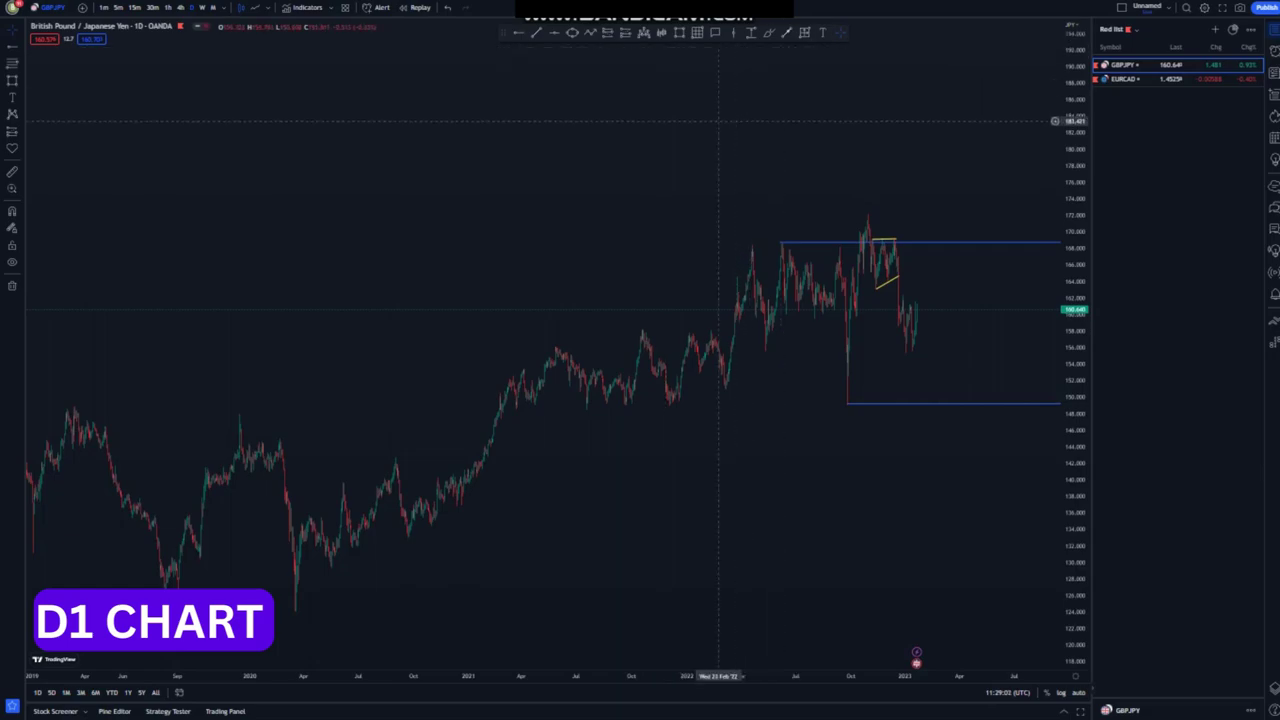
{"action": "left_click_drag", "start_coordinate": [718, 120], "coordinate": [688, 99]}
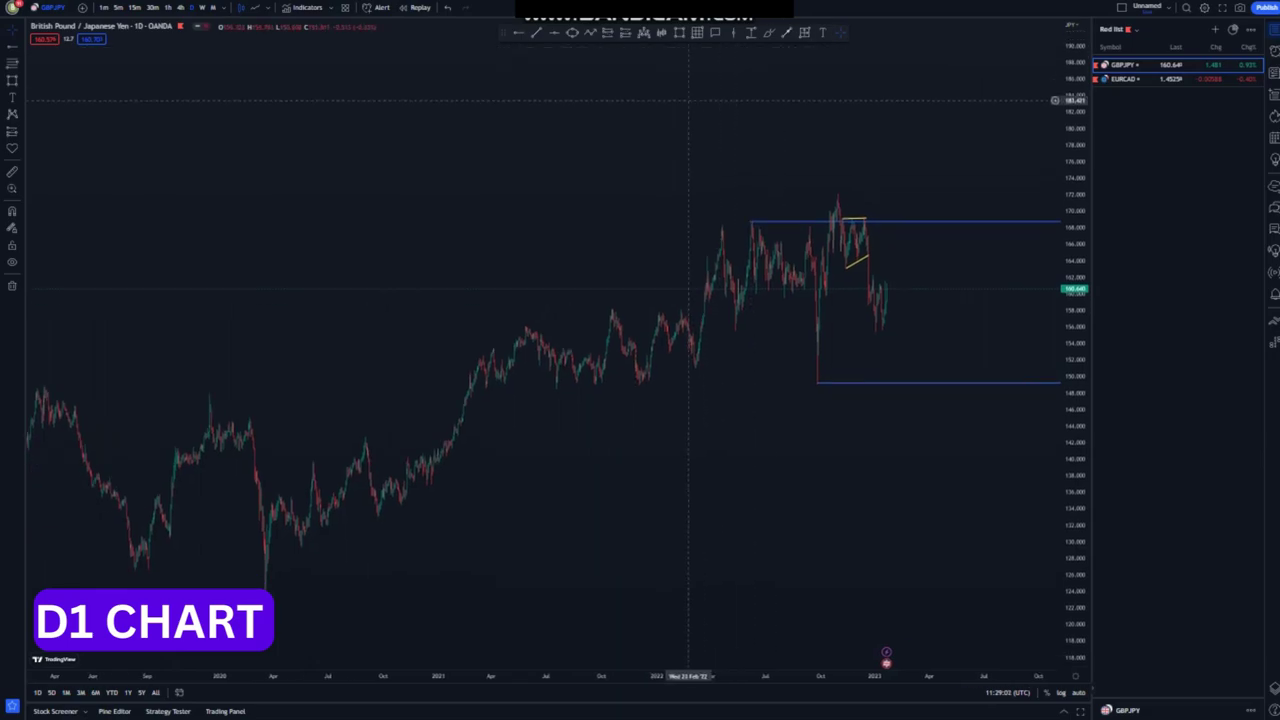
{"action": "left_click", "coordinate": [265, 590]}
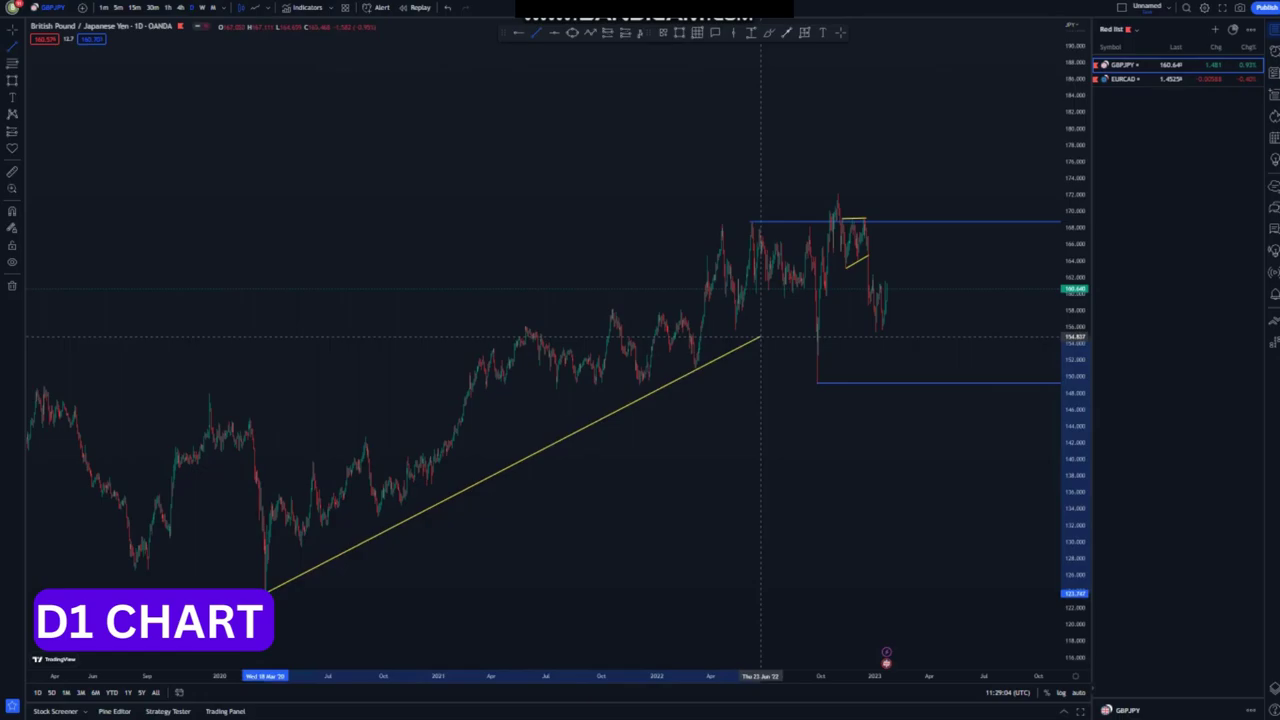
{"action": "left_click", "coordinate": [805, 313]}
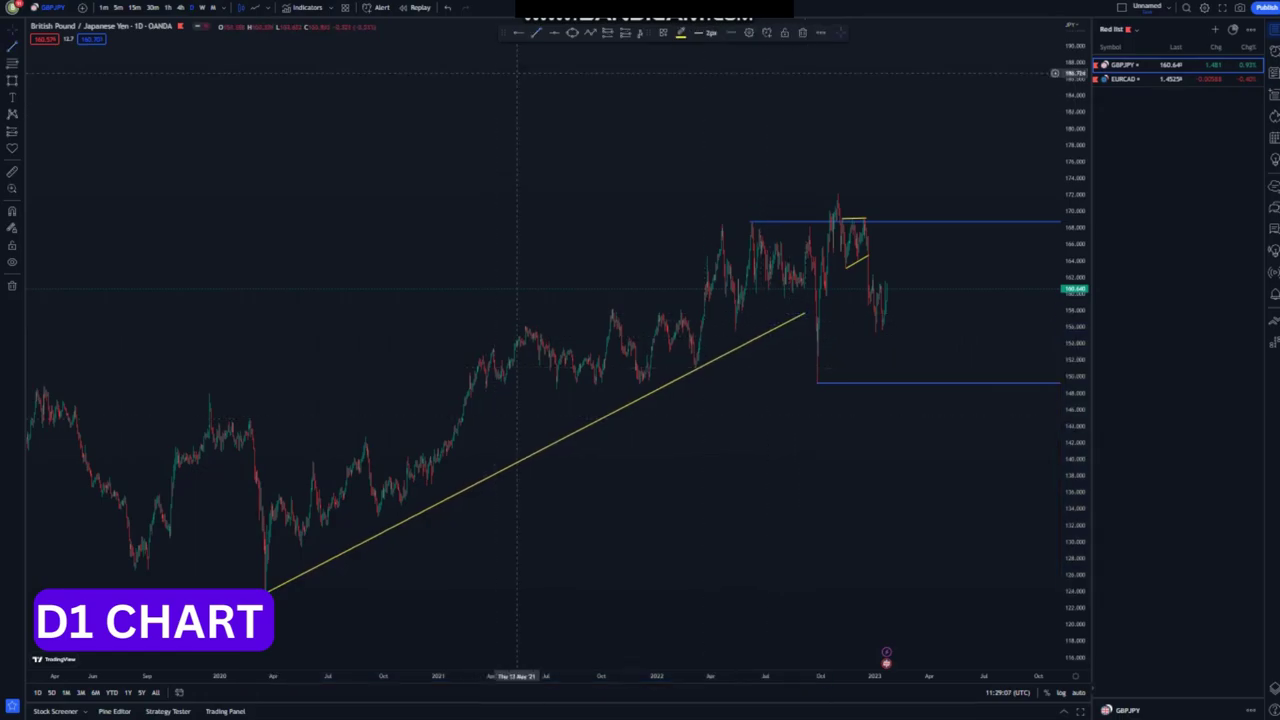
Step: Draw the upper channel trend line from the February 2020 high at about 145, along the April 2022 high, to about 171
{"action": "left_click", "coordinate": [536, 33]}
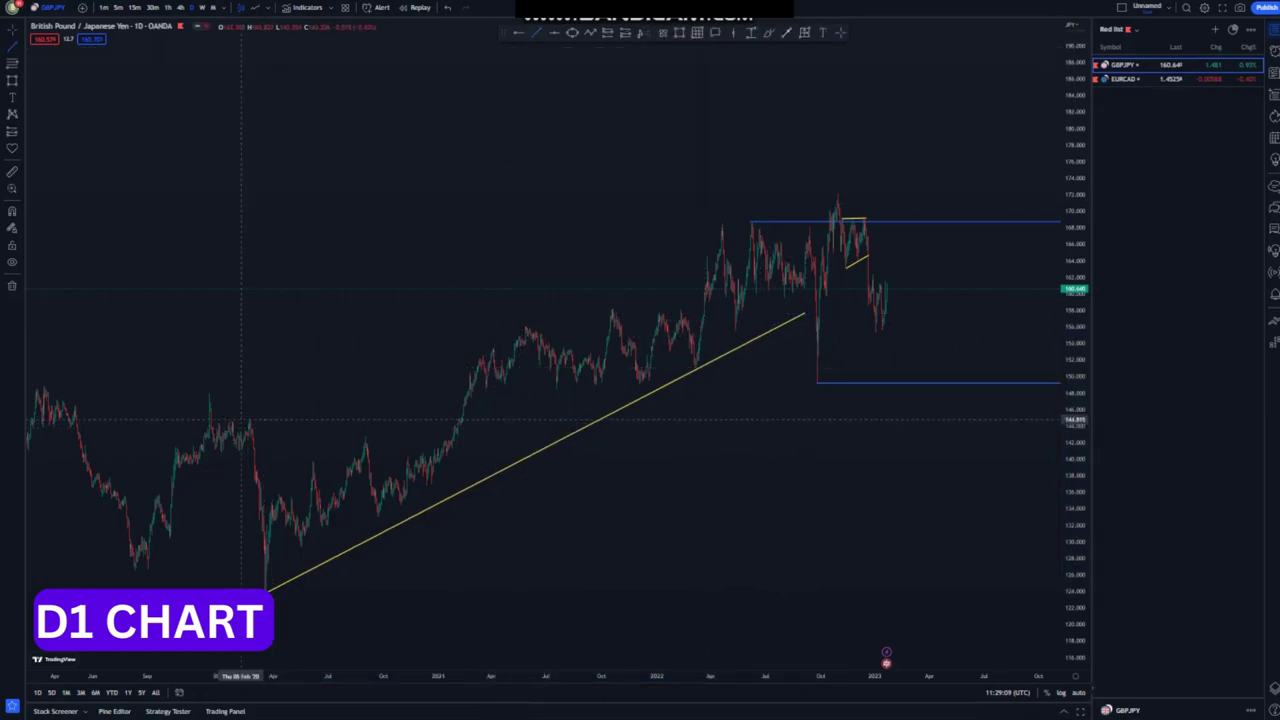
{"action": "left_click", "coordinate": [241, 419]}
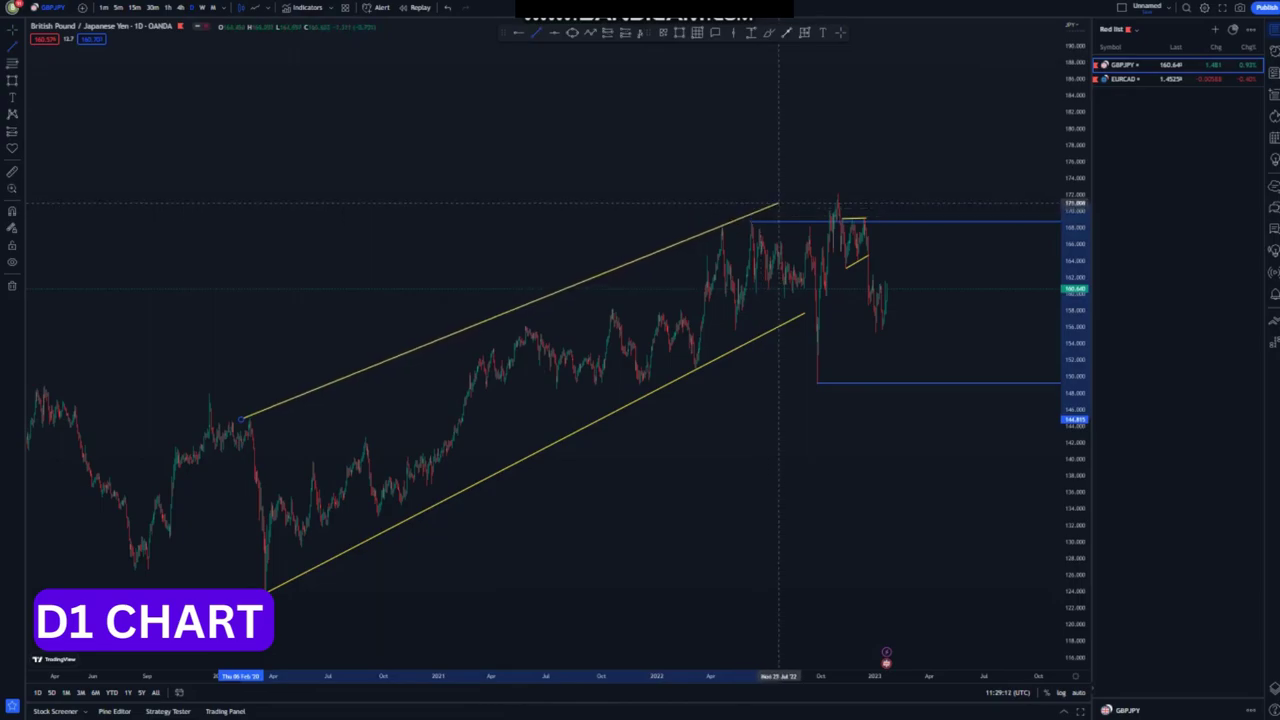
{"action": "left_click", "coordinate": [778, 207]}
{"action": "left_click", "coordinate": [640, 170]}
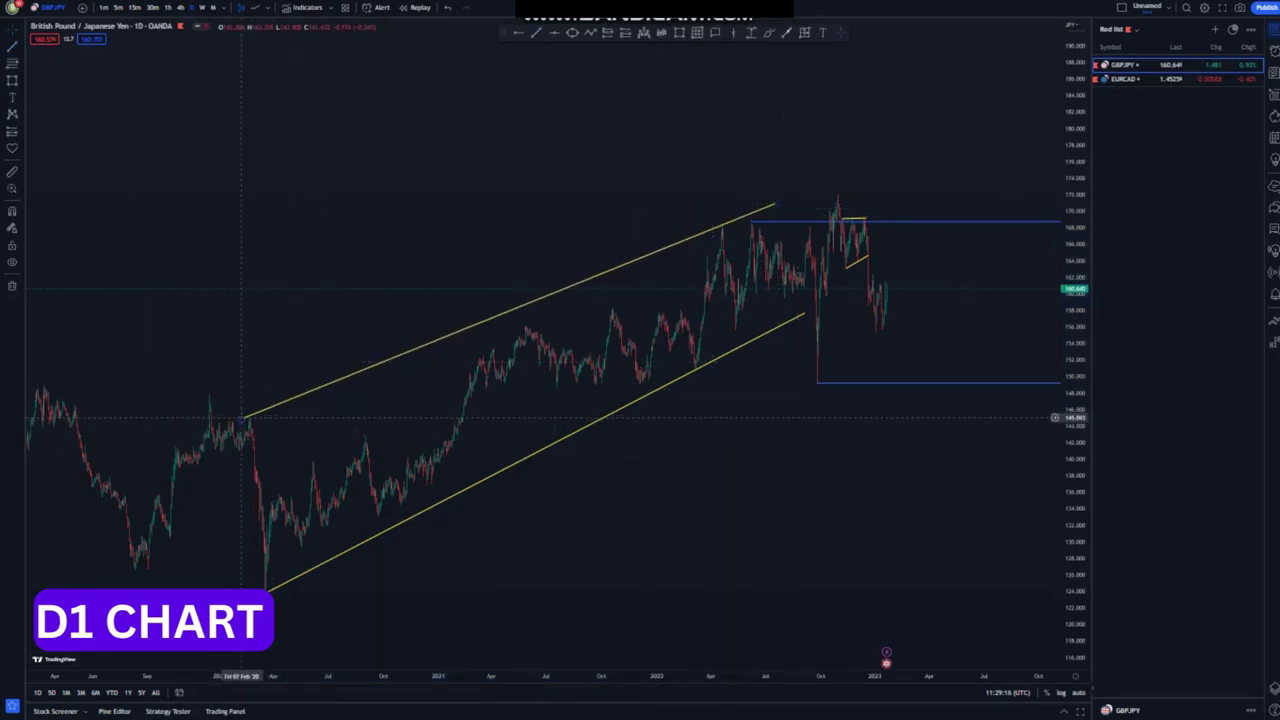
{"action": "left_click_drag", "start_coordinate": [241, 418], "coordinate": [249, 418]}
{"action": "left_click", "coordinate": [483, 252]}
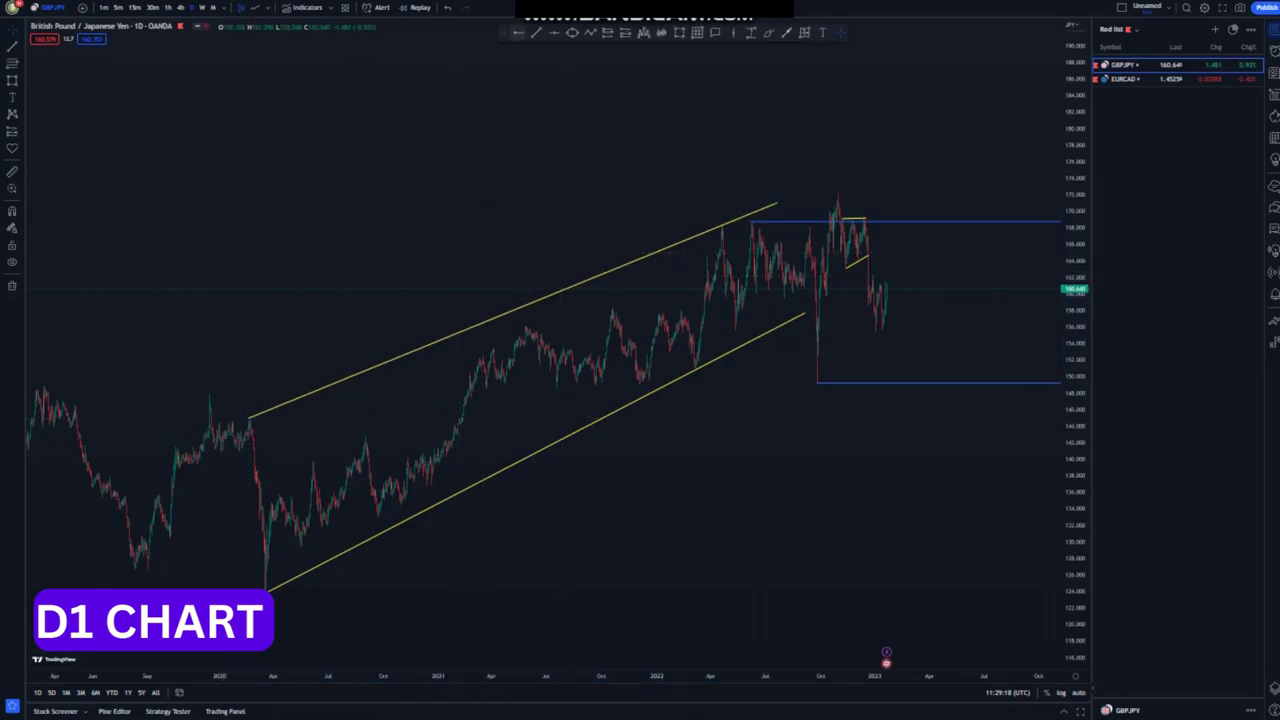
Step: Place a horizontal ray from the March 2020 low at about 123.8
{"action": "left_click", "coordinate": [268, 592]}
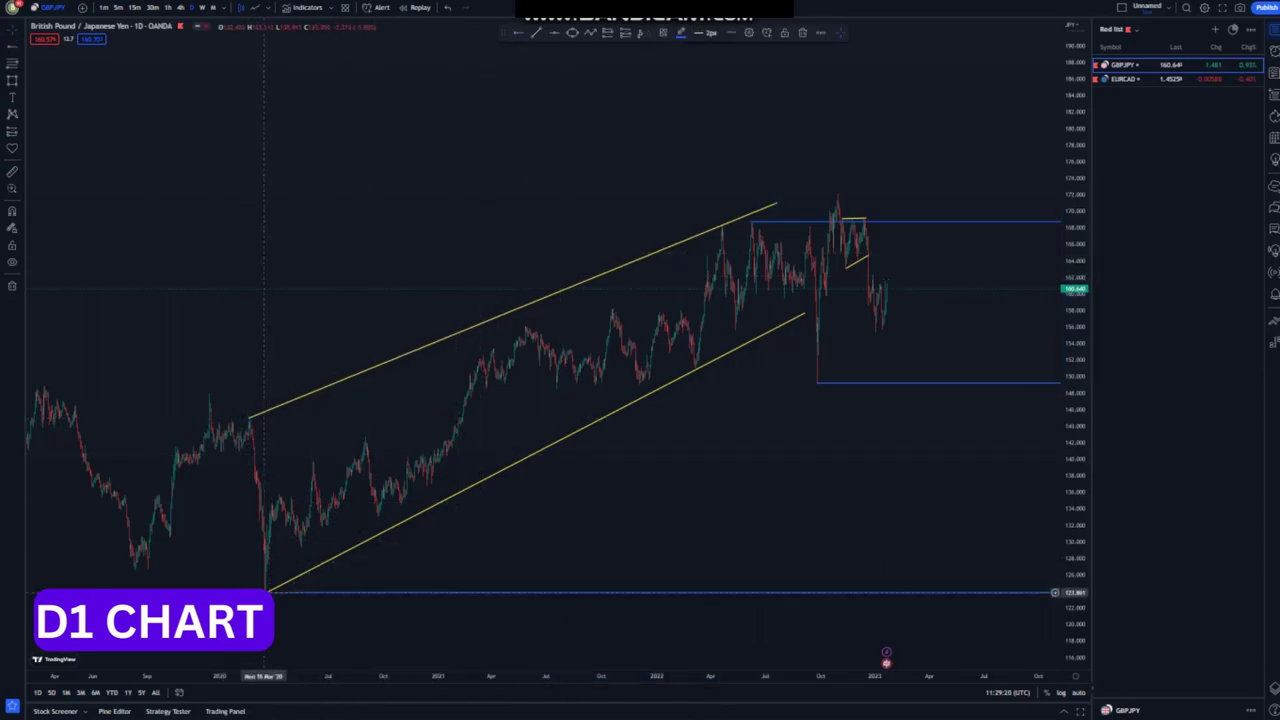
Step: Draw a blue arrow from the latest price at about 160.9 down to about 149.7, just above the September 2022 low's horizontal ray
{"action": "scroll", "coordinate": [643, 513], "scroll_direction": "up", "scroll_amount": 5}
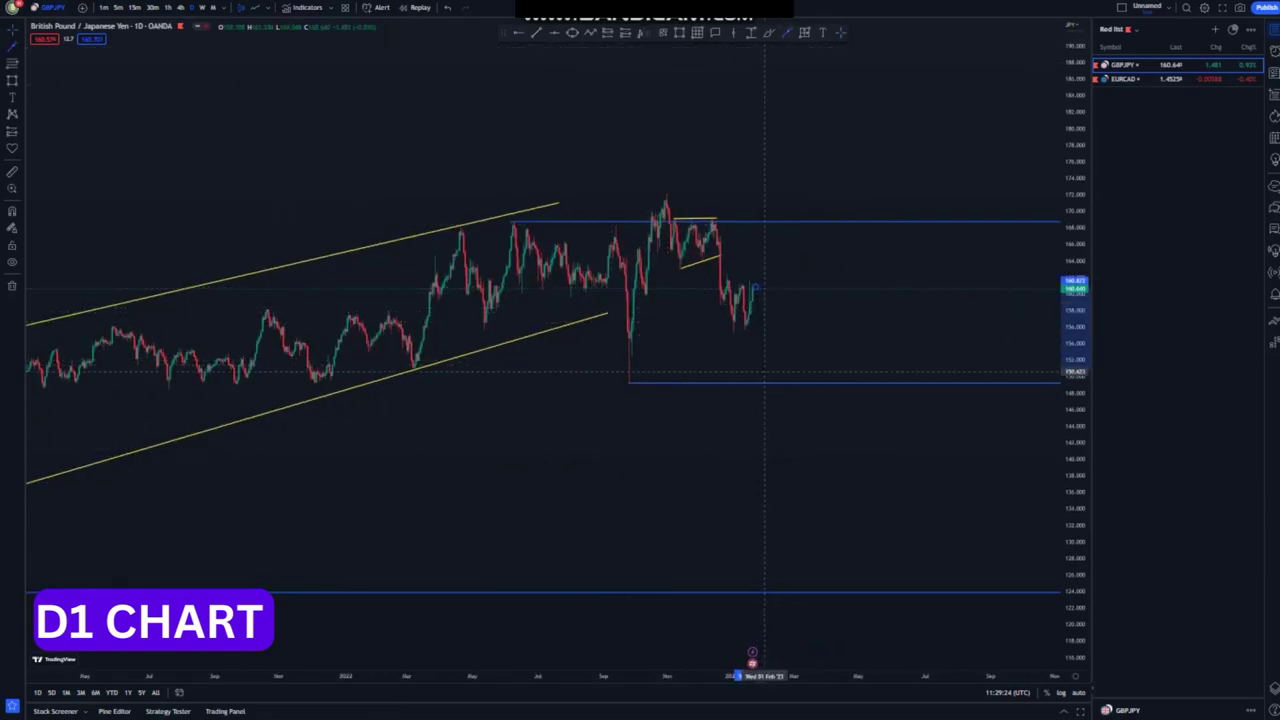
{"action": "left_click_drag", "start_coordinate": [767, 375], "coordinate": [767, 379]}
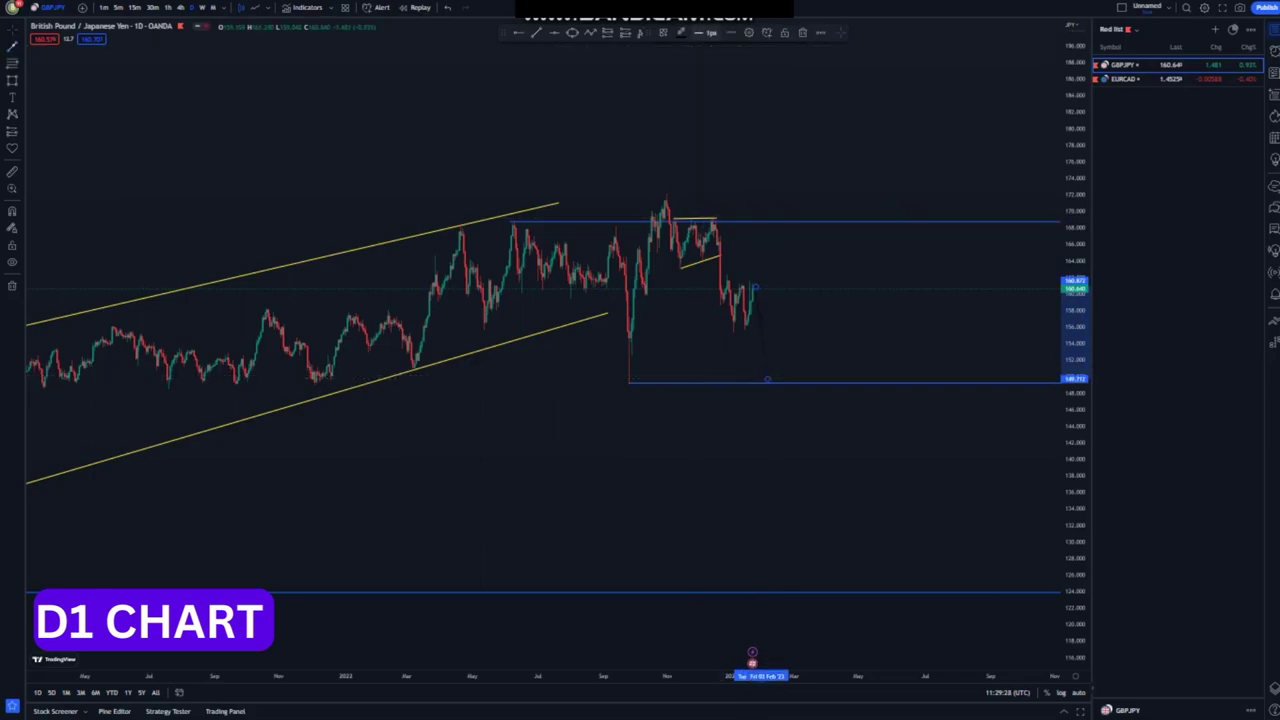
{"action": "left_click", "coordinate": [713, 82]}
{"action": "left_click", "coordinate": [681, 32]}
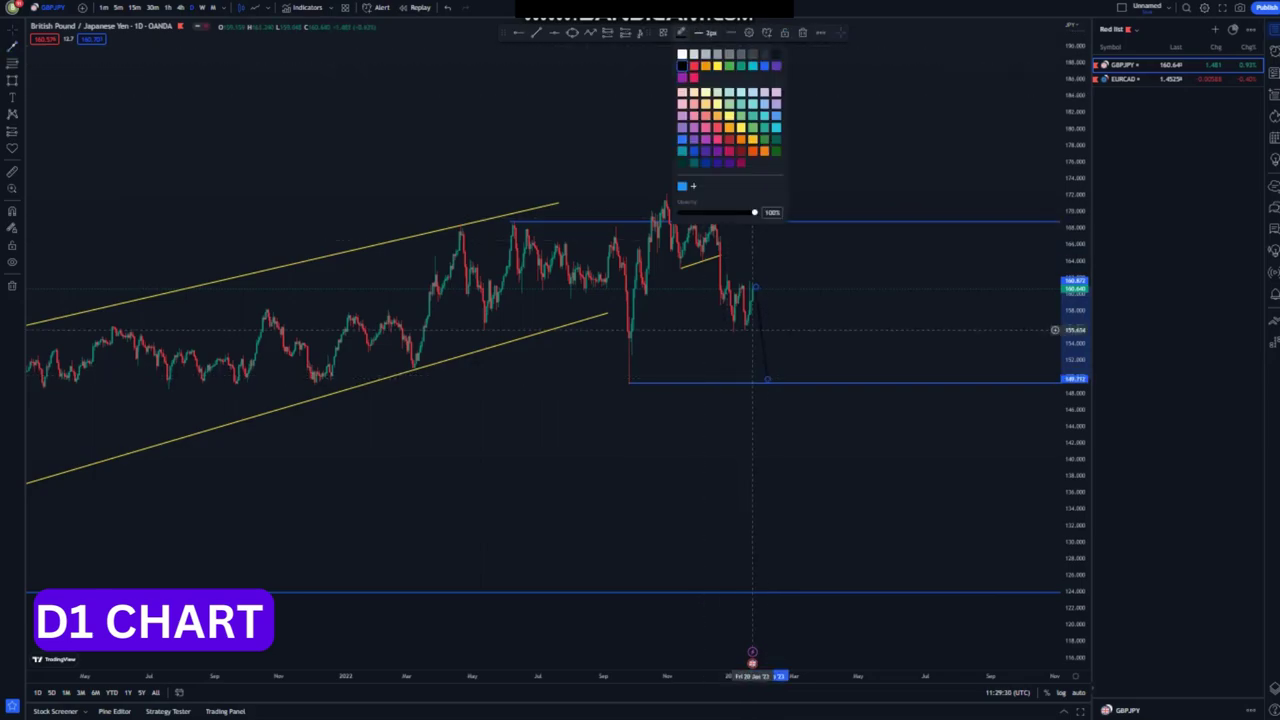
{"action": "left_click", "coordinate": [764, 65]}
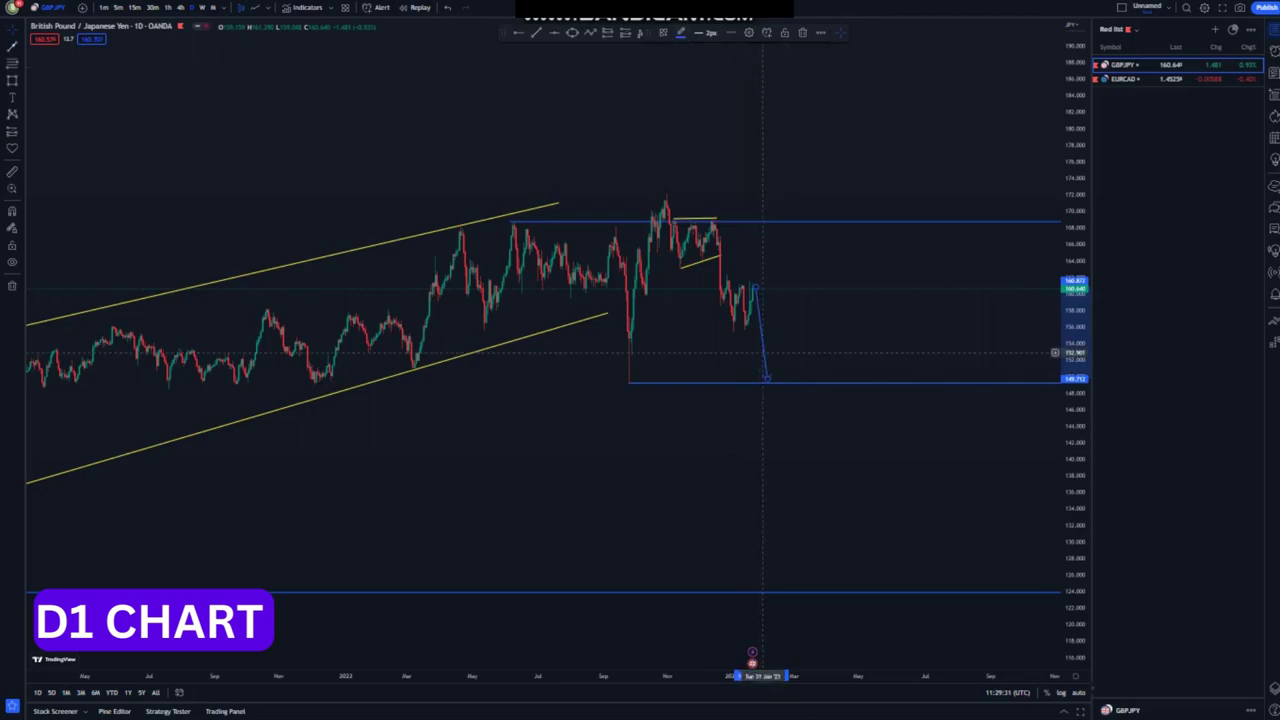
Step: Extend the blue arrow down to about 124.2 at the March 2020 low's level, and remove it
{"action": "left_click_drag", "start_coordinate": [767, 379], "coordinate": [805, 585]}
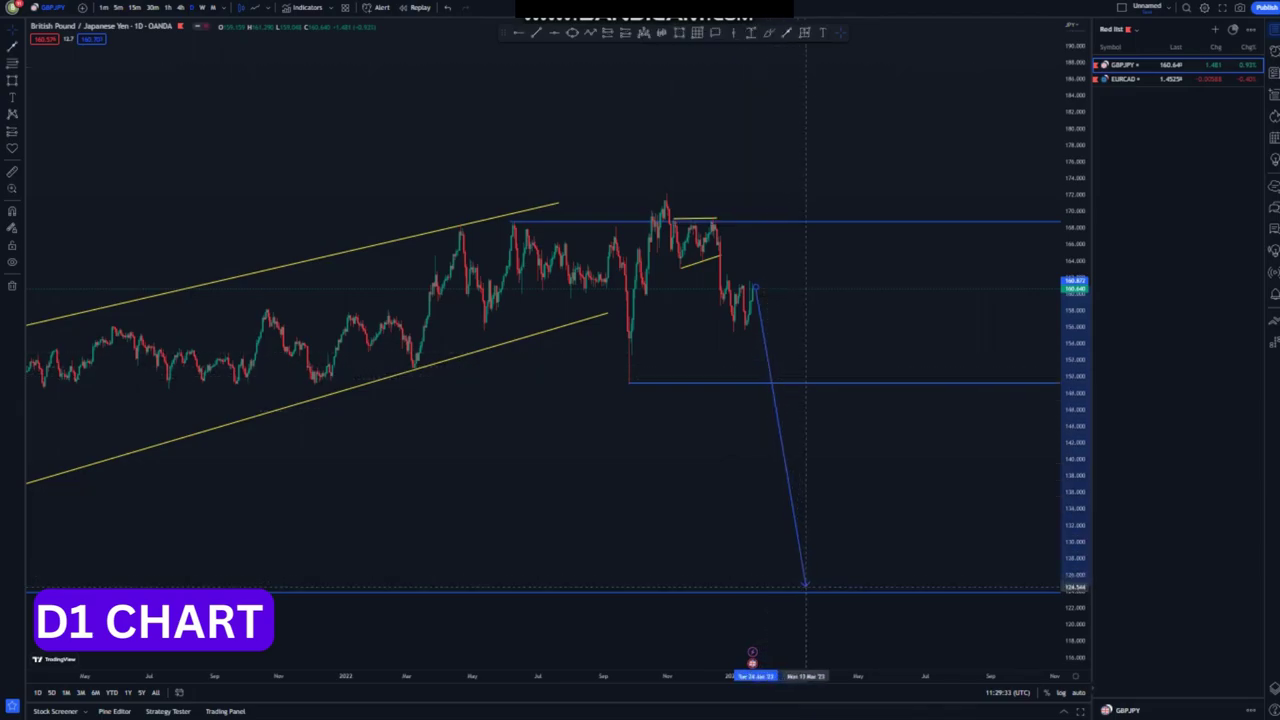
{"action": "left_click", "coordinate": [805, 590]}
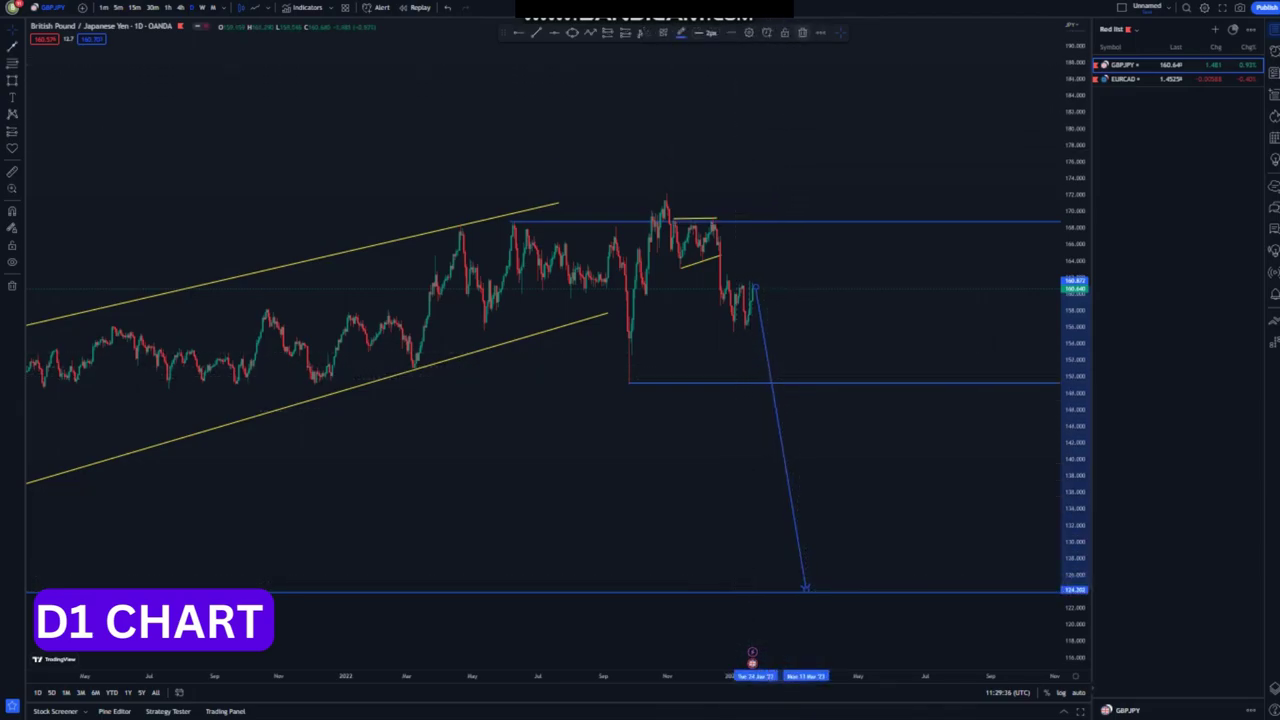
{"action": "key", "text": "Delete"}
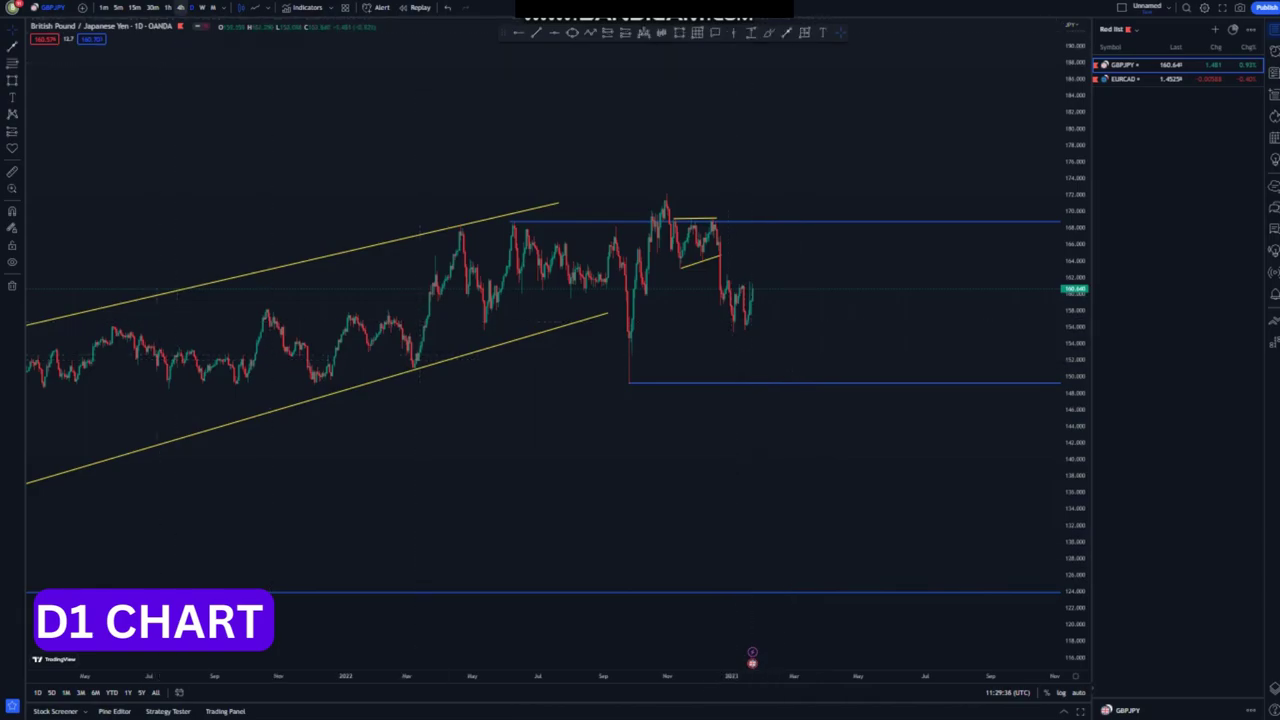
Step: Switch the GBPJPY chart to the 4-hour timeframe and enlarge the price scale around the recent candles
{"action": "left_click", "coordinate": [180, 8]}
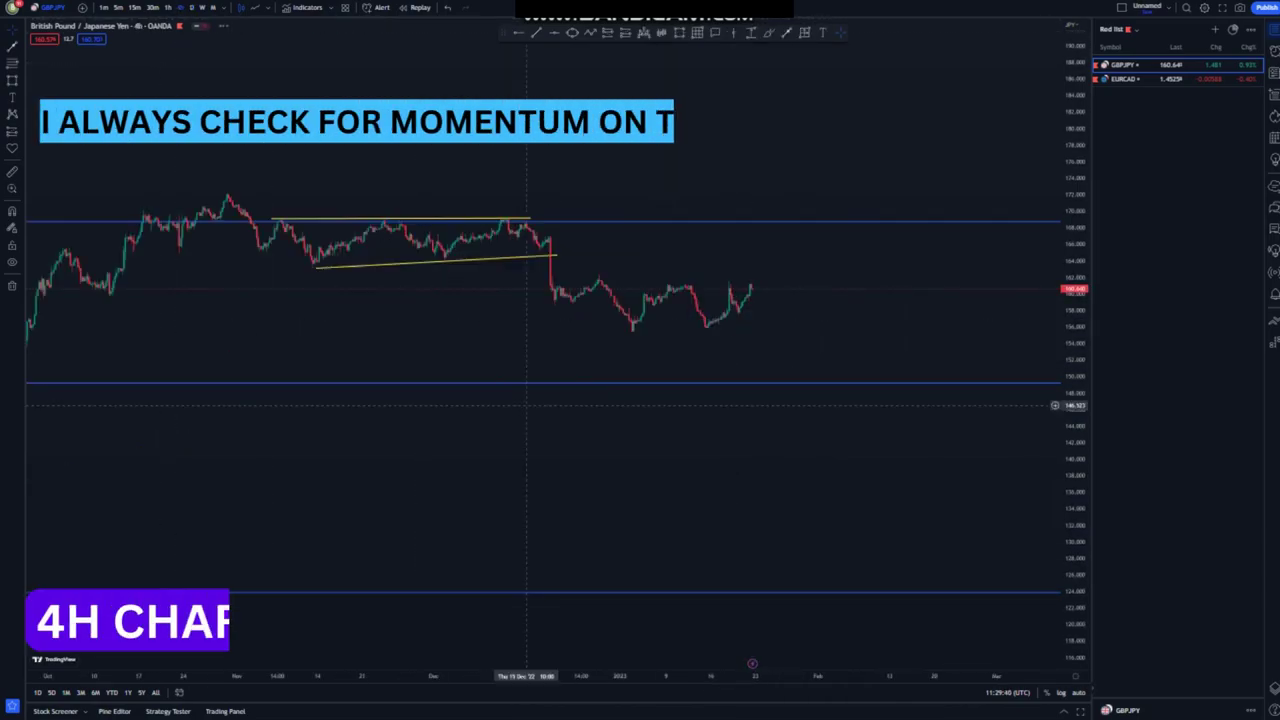
{"action": "left_click_drag", "start_coordinate": [1075, 513], "coordinate": [1072, 332]}
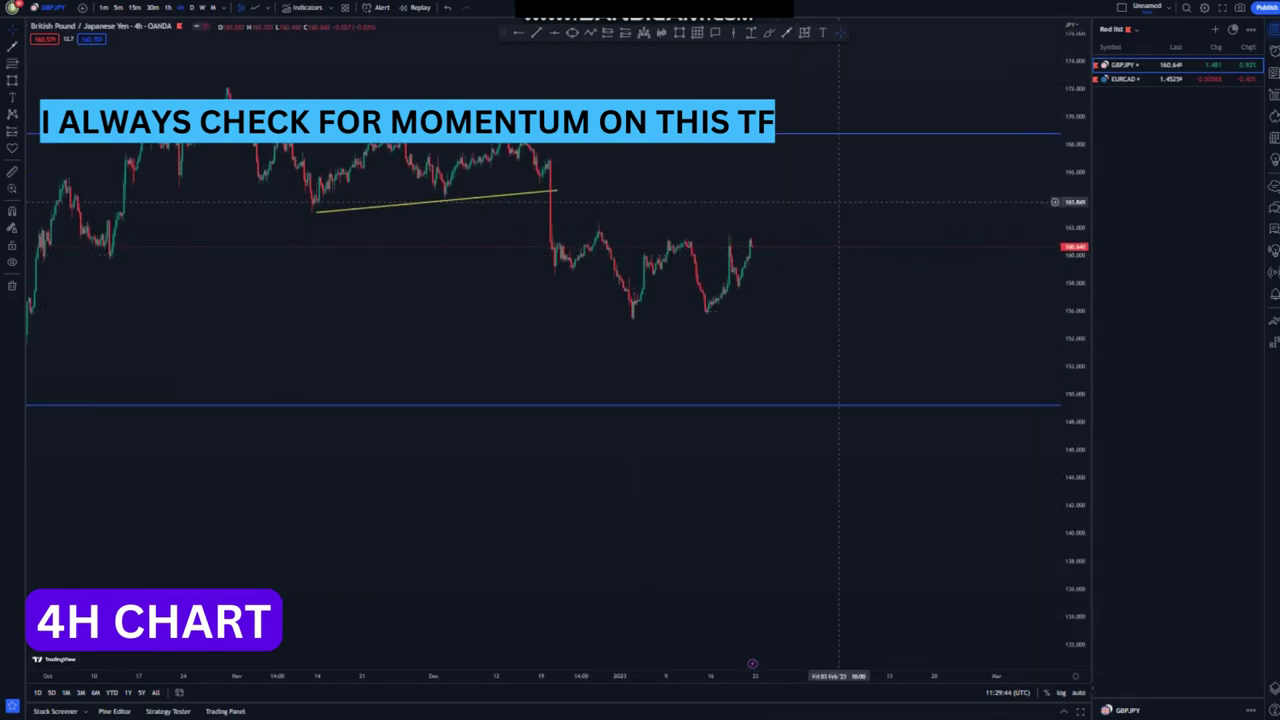
{"action": "left_click_drag", "start_coordinate": [1074, 418], "coordinate": [1072, 350]}
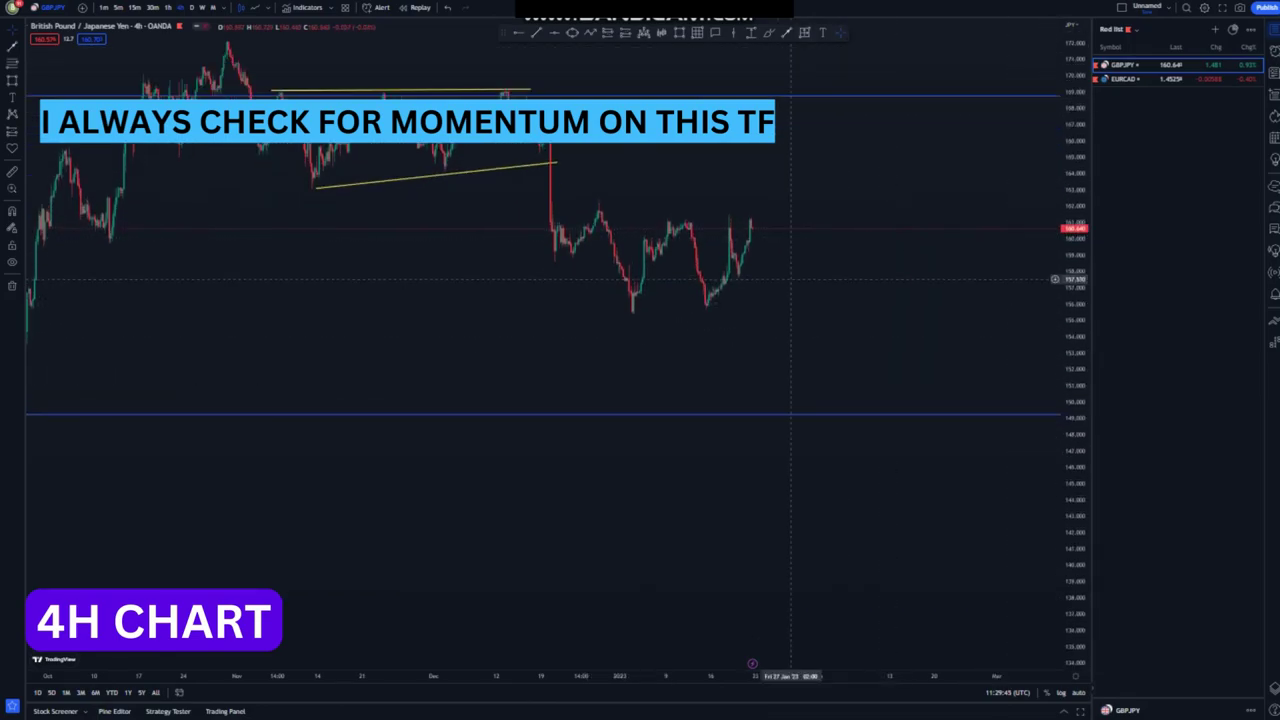
{"action": "left_click_drag", "start_coordinate": [797, 297], "coordinate": [803, 365]}
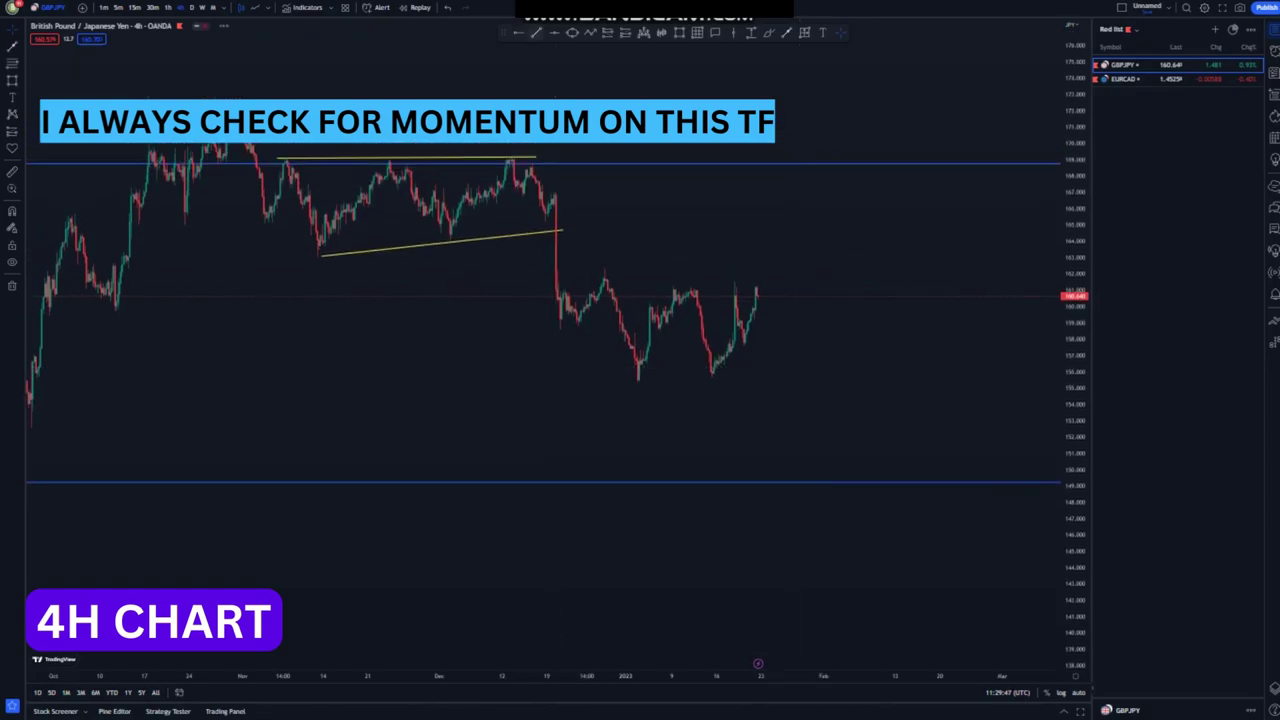
Step: Enclose the late December 2022 pullback with two rising trend lines, the upper ending at about 162.3 and the lower starting at about 158.5
{"action": "left_click", "coordinate": [561, 285]}
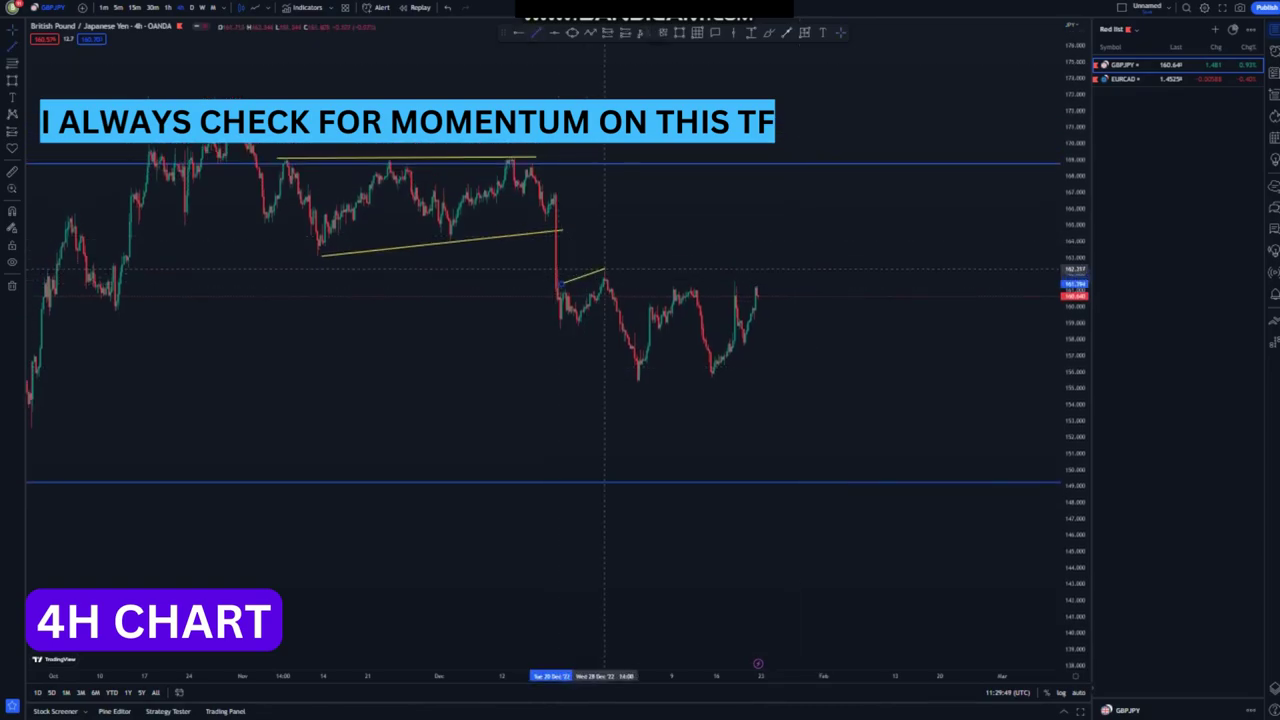
{"action": "left_click", "coordinate": [604, 270]}
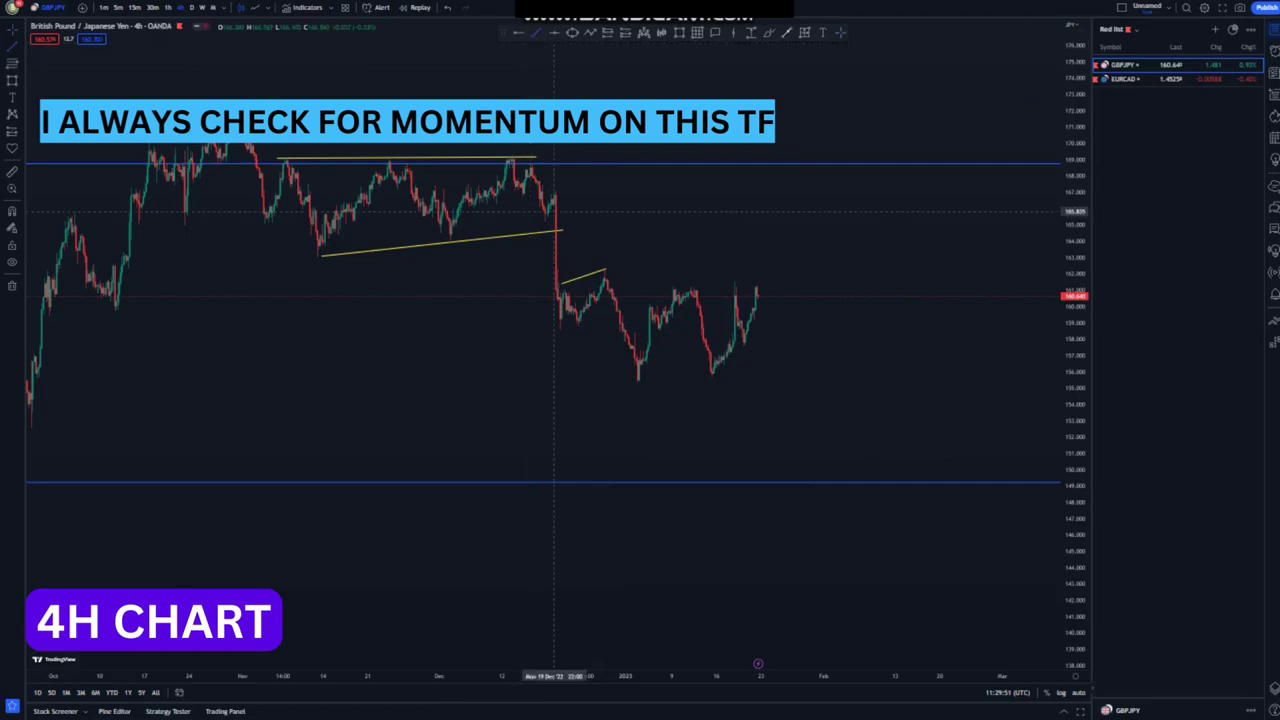
{"action": "left_click", "coordinate": [561, 330]}
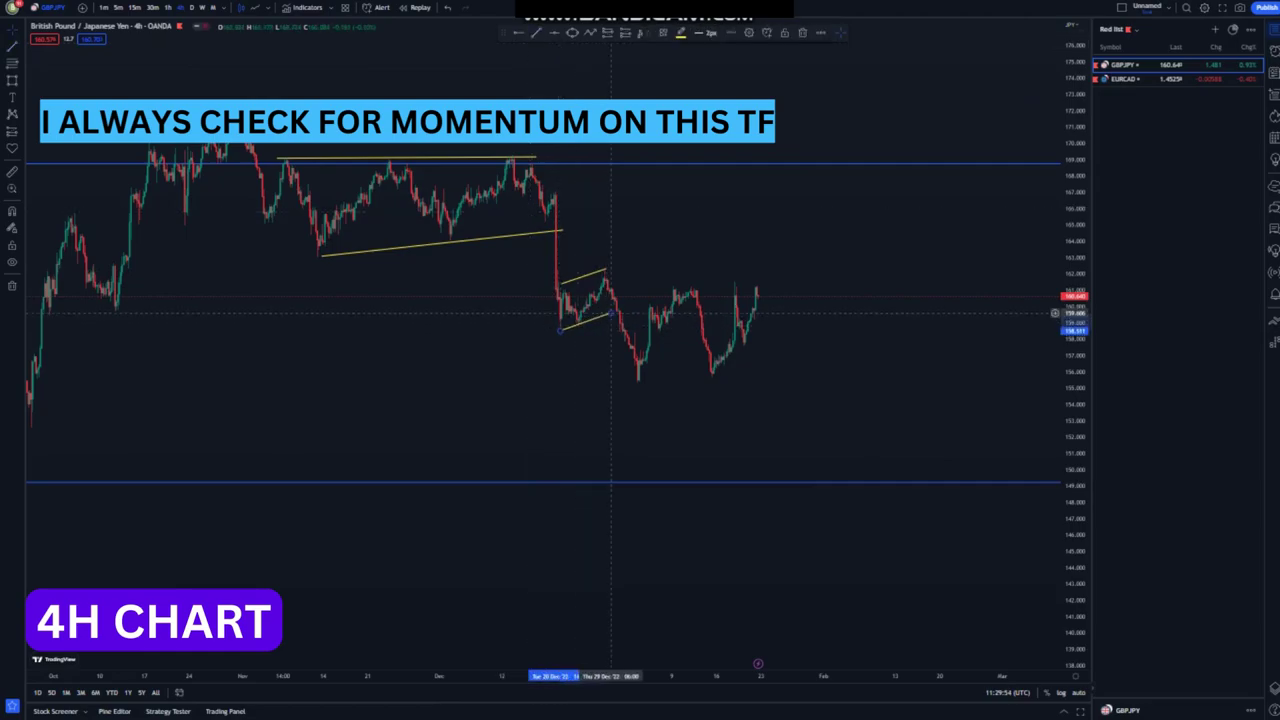
{"action": "left_click", "coordinate": [610, 314]}
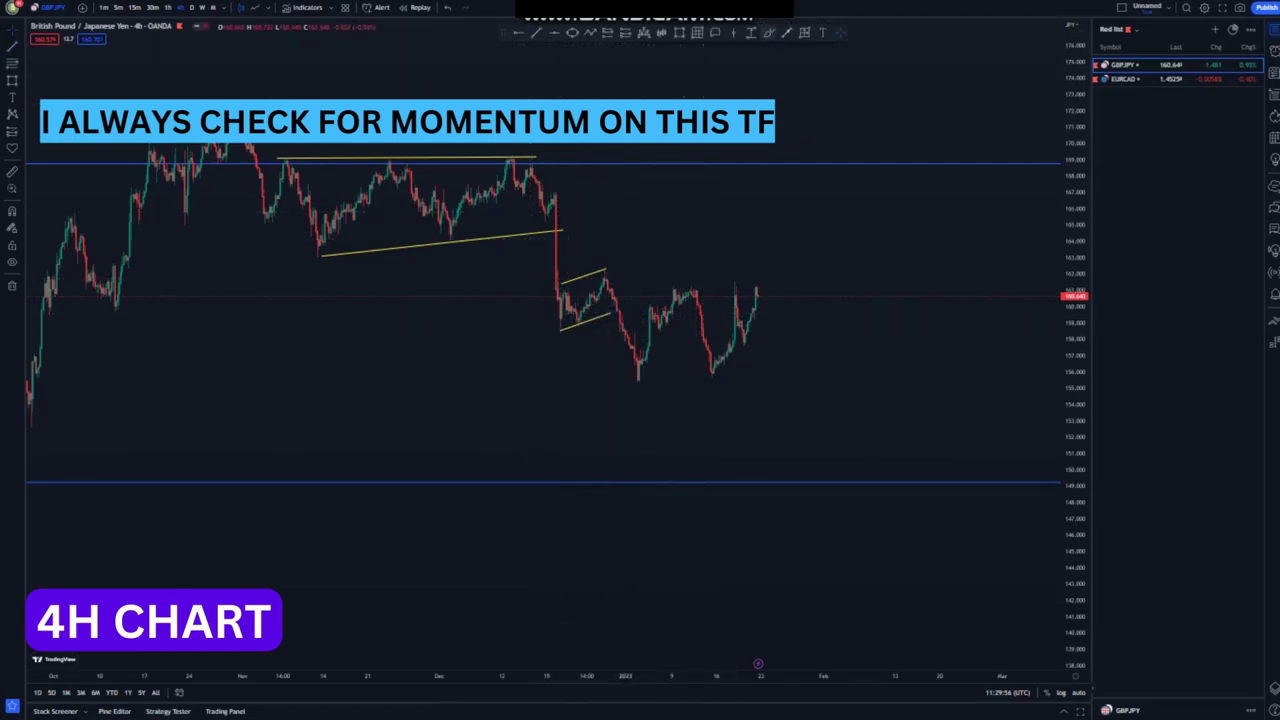
Step: Brush a zigzag, channel lines, a circled upper touch and a projected drop to about 147 over the January 2023 range, and undo these strokes
{"action": "mouse_move", "coordinate": [604, 277]}
{"action": "left_mouse_down"}
{"action": "mouse_move", "coordinate": [640, 394]}
{"action": "mouse_move", "coordinate": [678, 275]}
{"action": "mouse_move", "coordinate": [708, 380]}
{"action": "mouse_move", "coordinate": [749, 294]}
{"action": "left_mouse_up"}
{"action": "left_click_drag", "start_coordinate": [600, 270], "coordinate": [806, 265]}
{"action": "left_click_drag", "start_coordinate": [623, 391], "coordinate": [778, 376]}
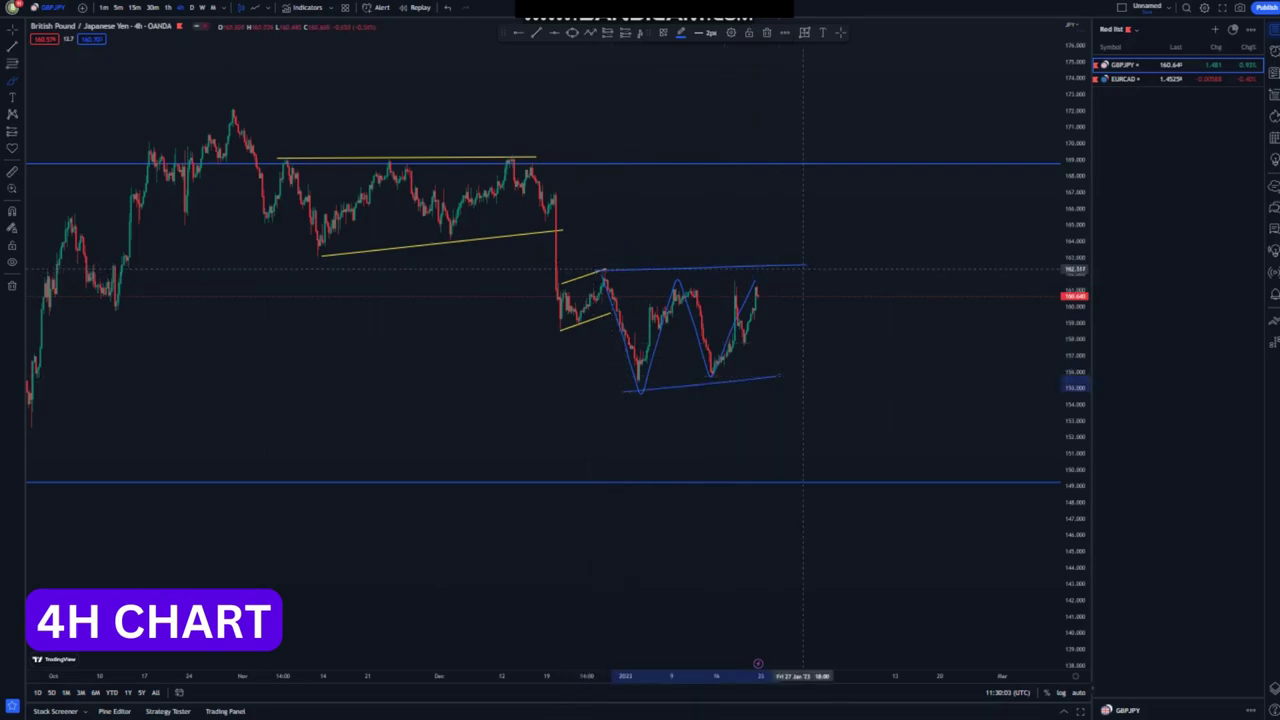
{"action": "mouse_move", "coordinate": [806, 265]}
{"action": "left_mouse_down"}
{"action": "mouse_move", "coordinate": [778, 289]}
{"action": "mouse_move", "coordinate": [785, 265]}
{"action": "mouse_move", "coordinate": [808, 515]}
{"action": "left_mouse_up"}
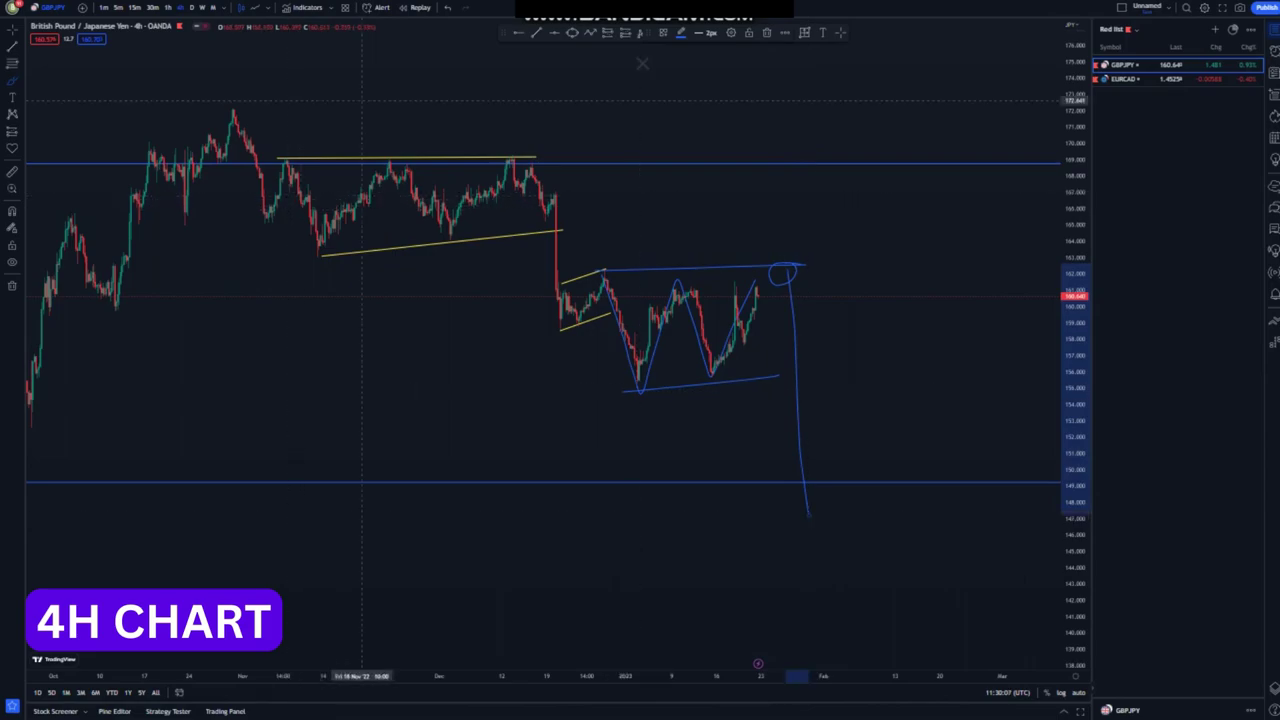
{"action": "left_click", "coordinate": [448, 7]}
{"action": "left_click", "coordinate": [448, 7]}
{"action": "key", "text": "ctrl+z"}
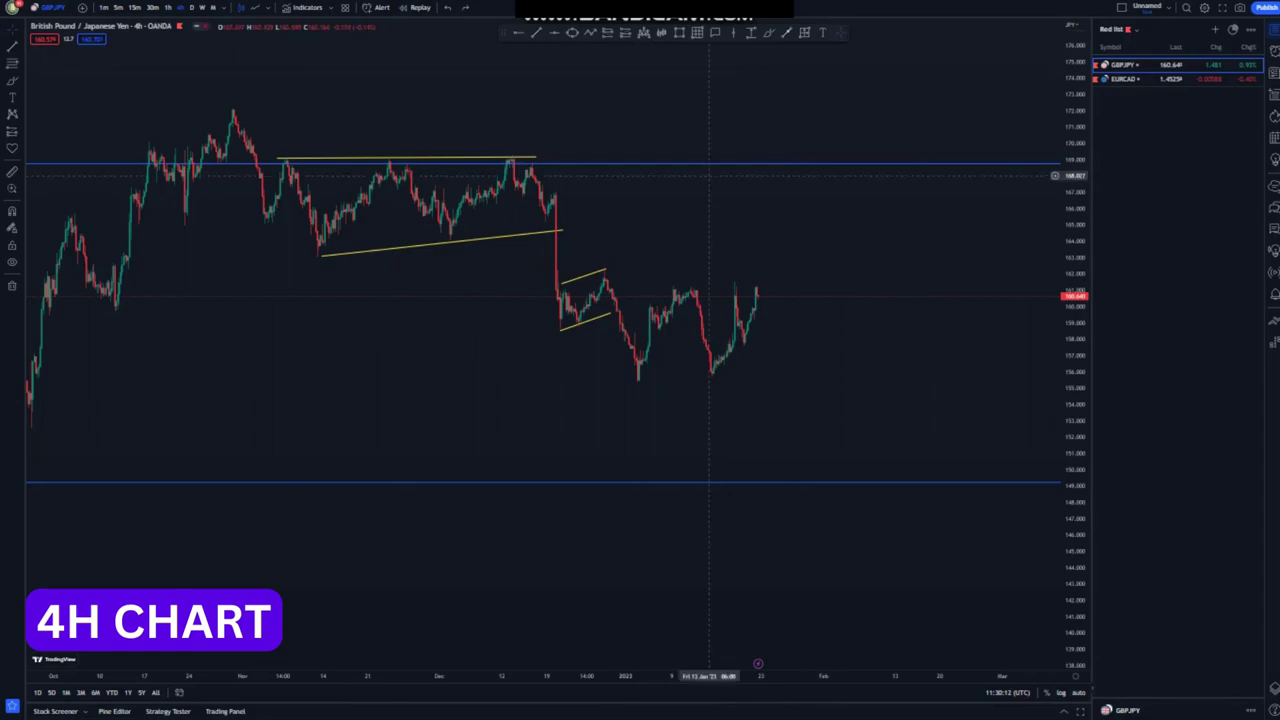
Step: Switch the chart to the 1-hour timeframe and fit the late December and January price action in view
{"action": "scroll", "coordinate": [374, 445], "scroll_direction": "down", "scroll_amount": 2}
{"action": "scroll", "coordinate": [374, 445], "scroll_direction": "down", "scroll_amount": 1}
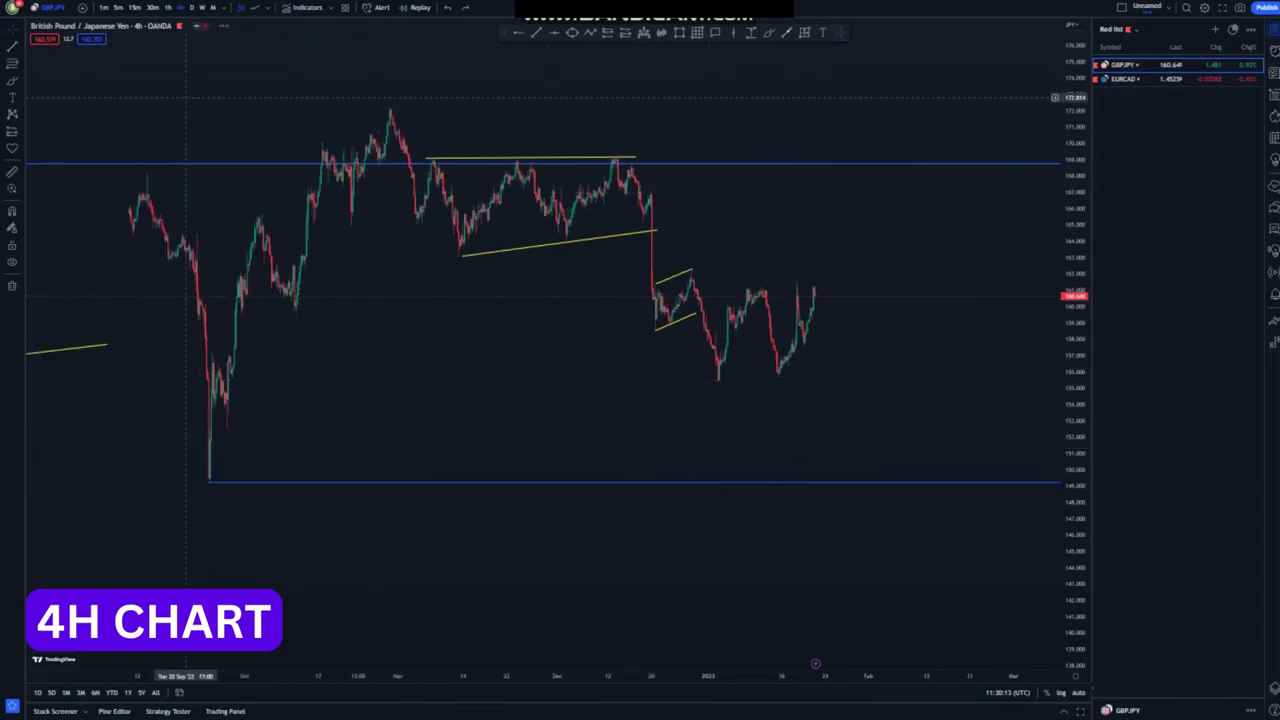
{"action": "scroll", "coordinate": [640, 327], "scroll_direction": "up", "scroll_amount": 1}
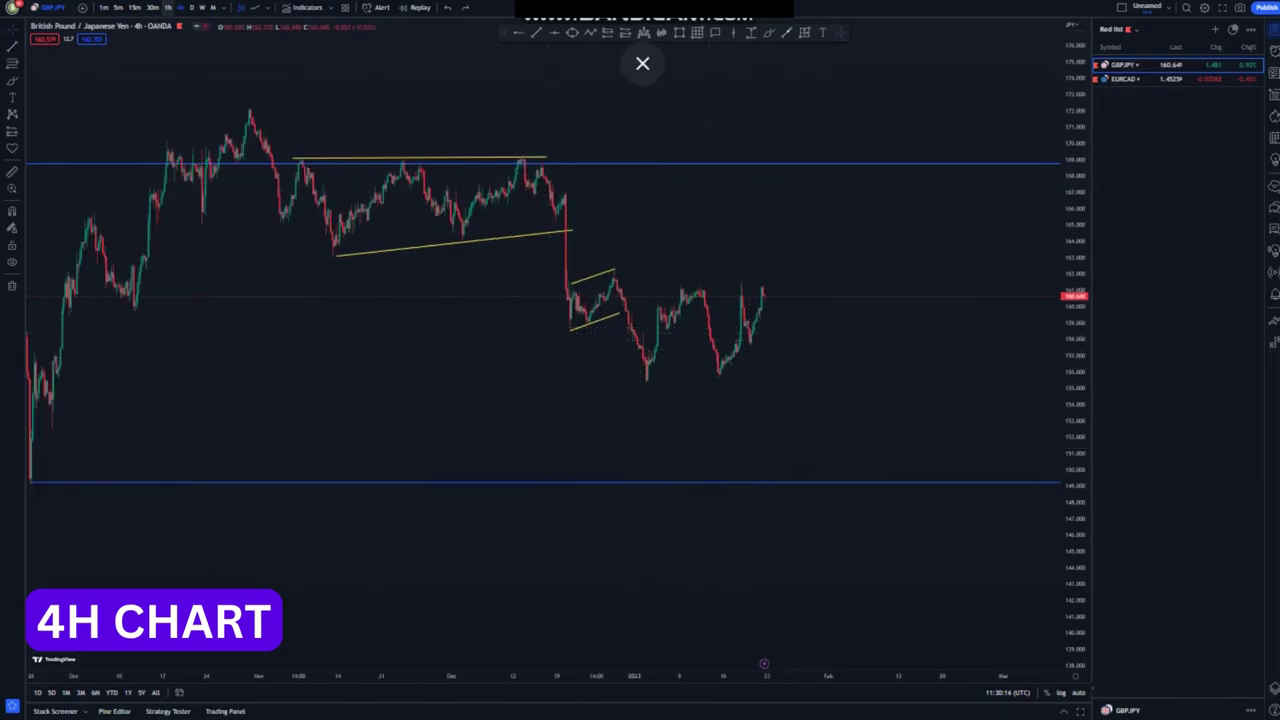
{"action": "key", "text": "1"}
{"action": "key", "text": "h"}
{"action": "key", "text": "Return"}
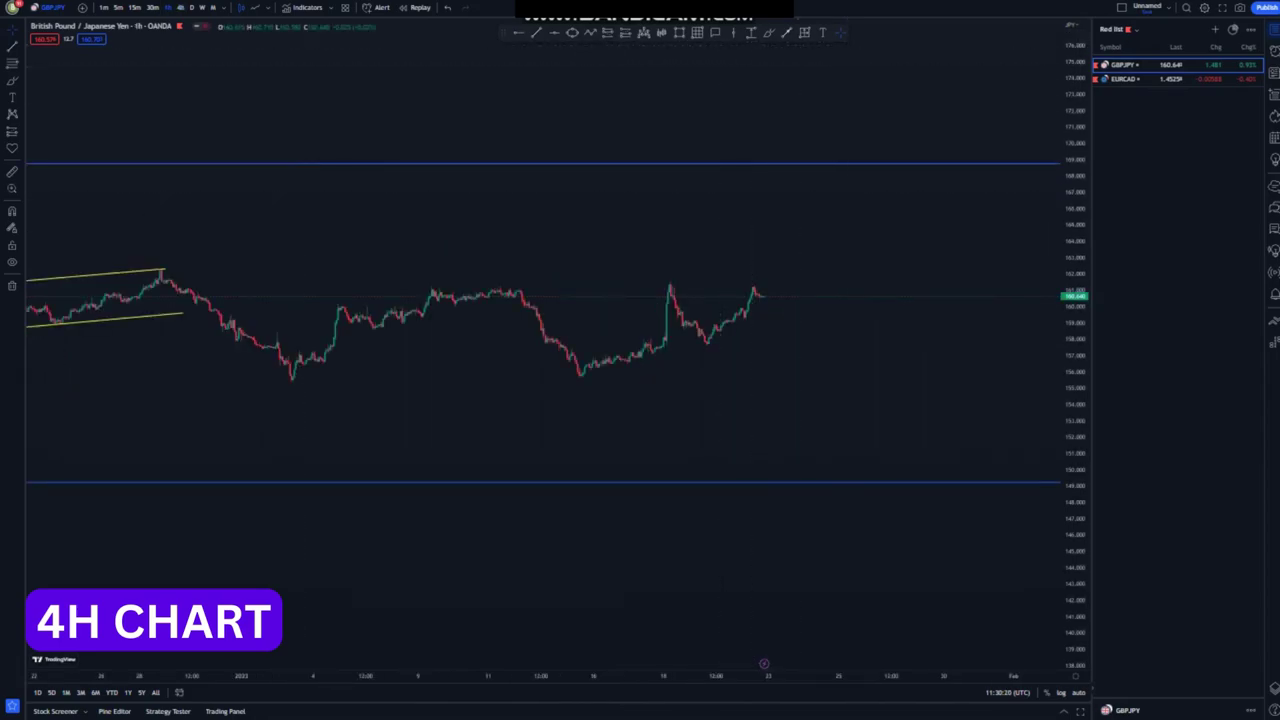
{"action": "left_click_drag", "start_coordinate": [1075, 450], "coordinate": [1075, 224]}
{"action": "scroll", "coordinate": [678, 458], "scroll_direction": "down", "scroll_amount": 6}
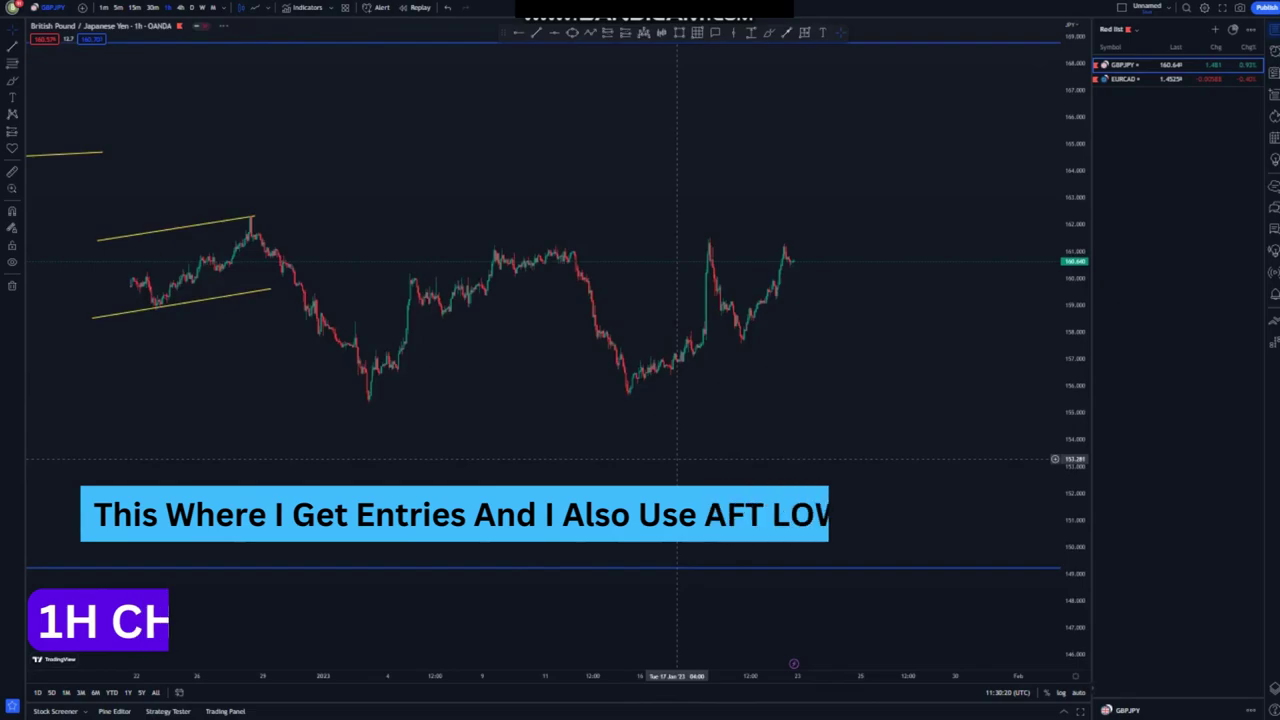
{"action": "scroll", "coordinate": [678, 457], "scroll_direction": "right", "scroll_amount": 5}
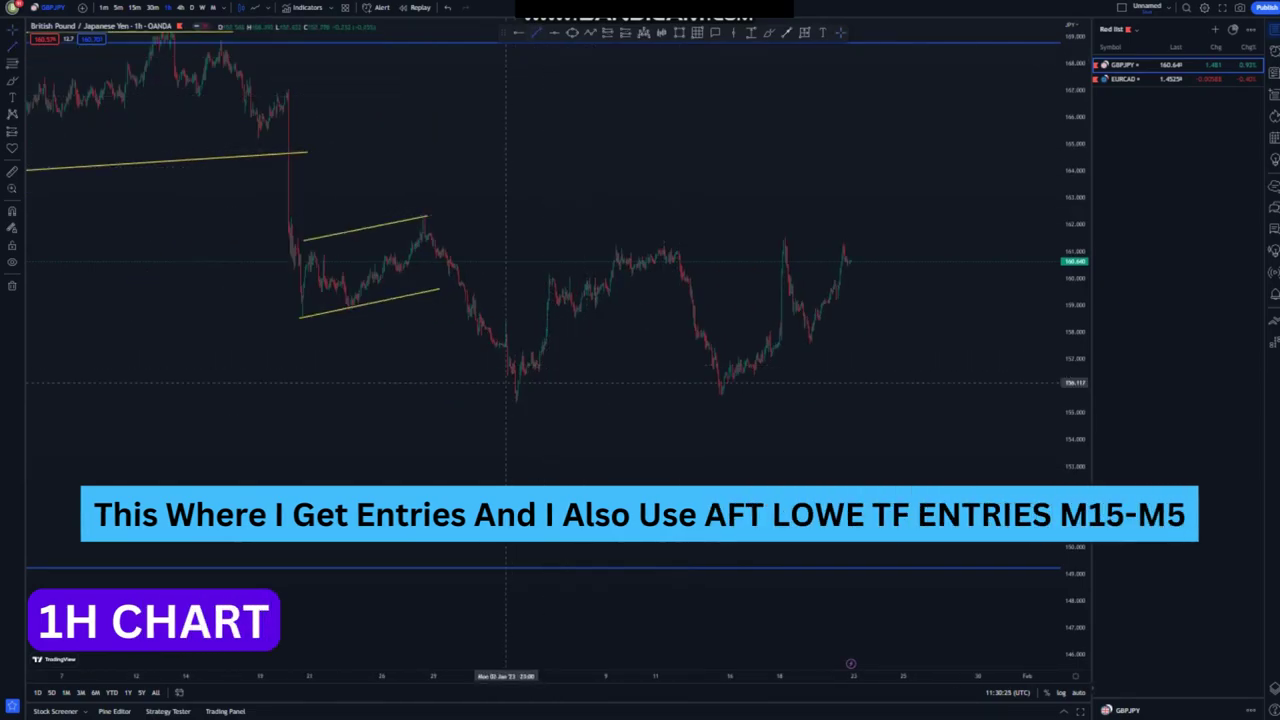
Step: Draw the January 2023 channel: lower trend line from the 3 January low at about 155.4, upper from 29 December at about 160.8 to 161.8
{"action": "left_click", "coordinate": [515, 401]}
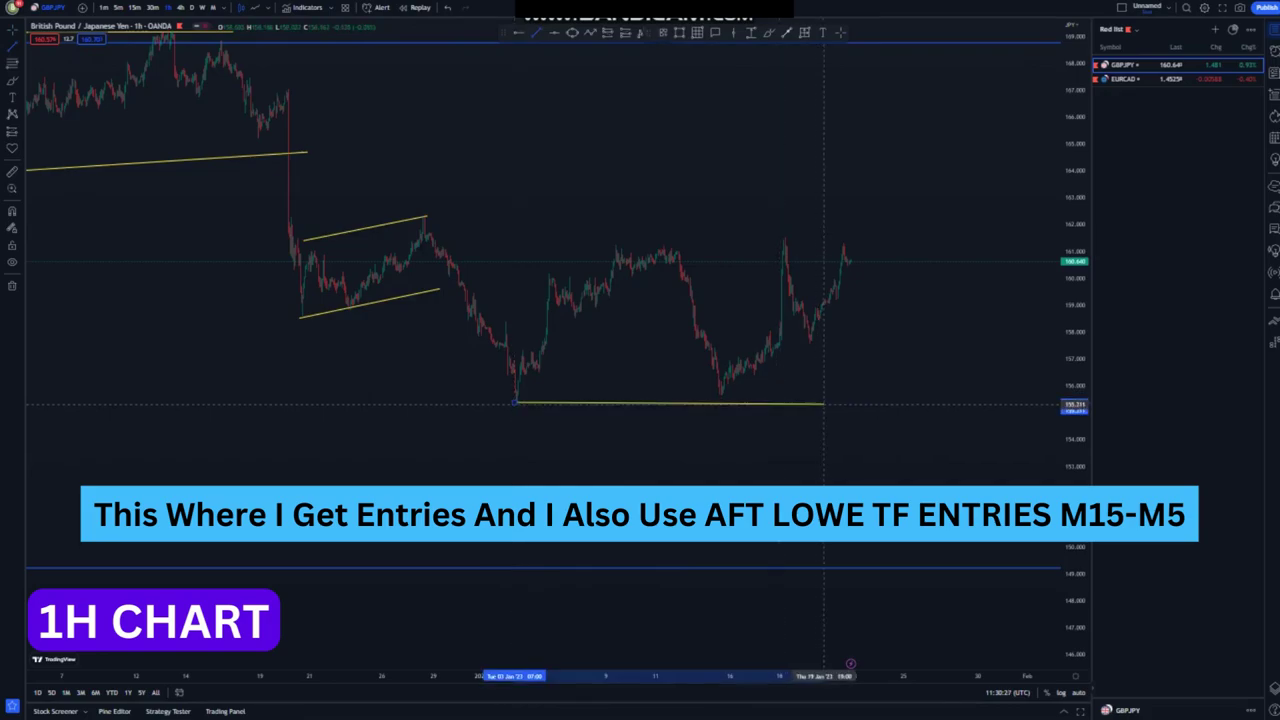
{"action": "left_click", "coordinate": [880, 388]}
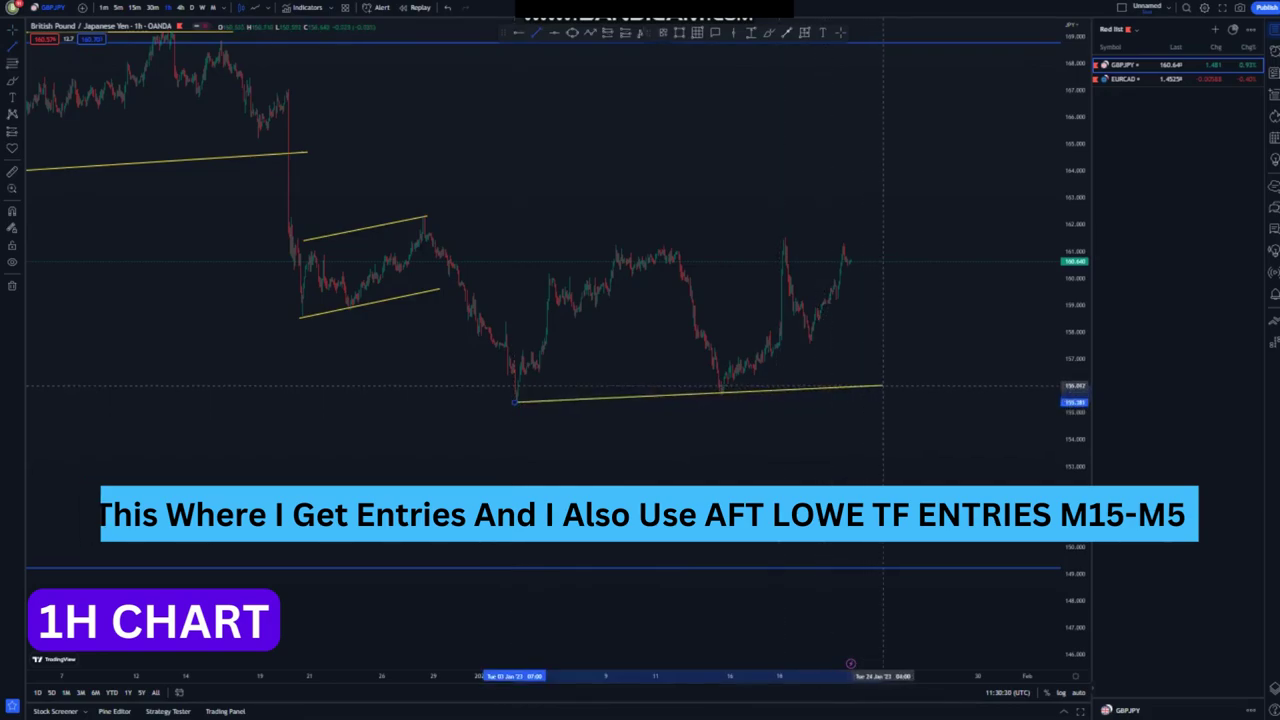
{"action": "left_click", "coordinate": [536, 33]}
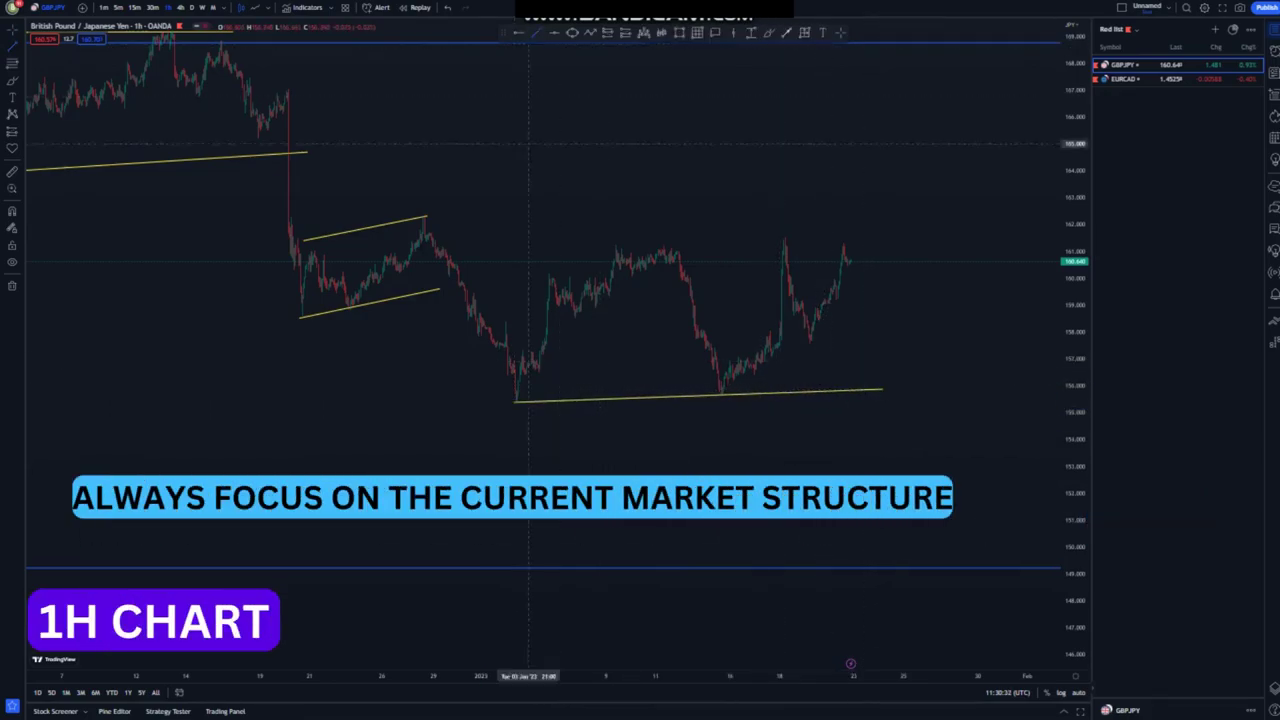
{"action": "left_click", "coordinate": [452, 258]}
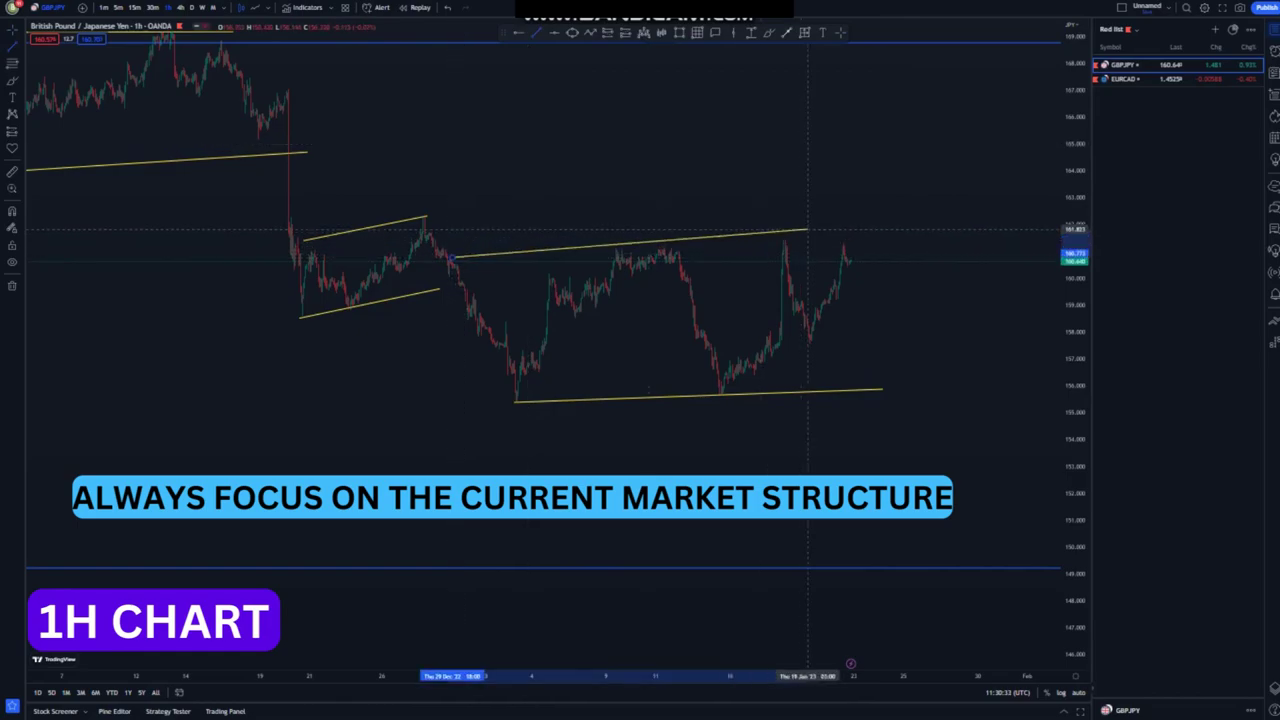
{"action": "left_click", "coordinate": [857, 230]}
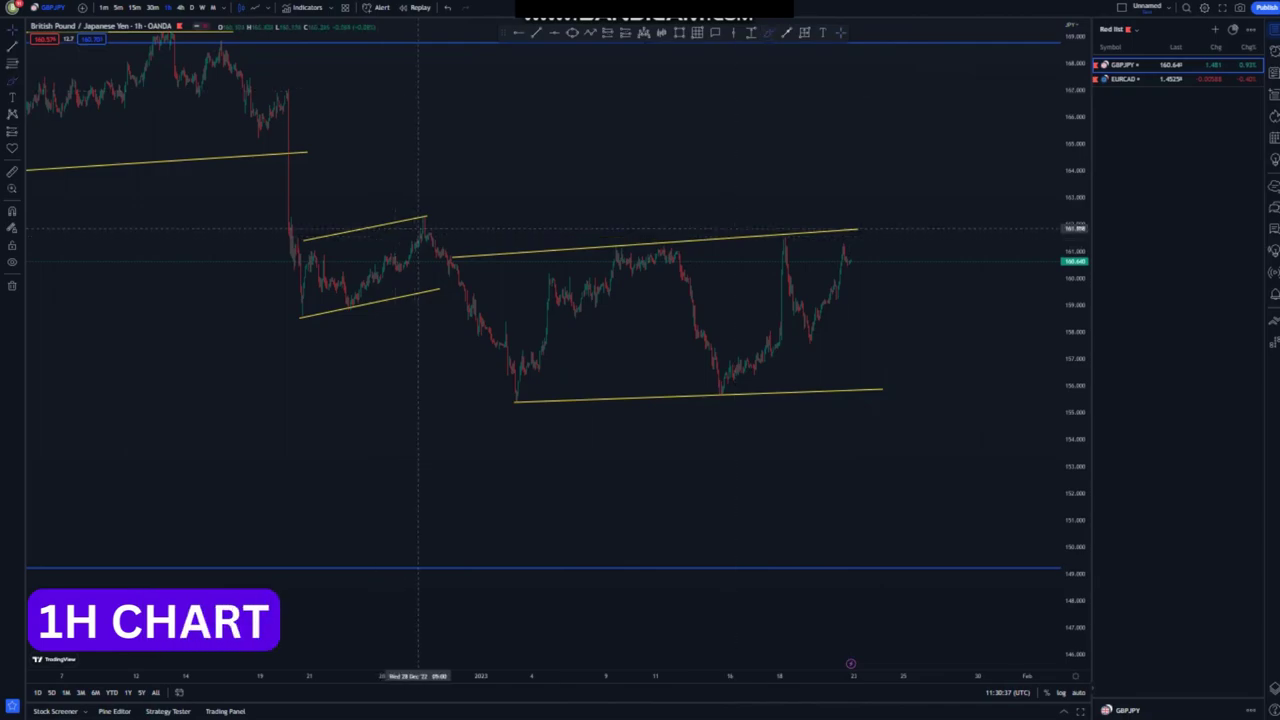
Step: Sketch a zigzag through the channel's swings from the late December high with a projected drop to about 150, and delete it
{"action": "left_click", "coordinate": [421, 215]}
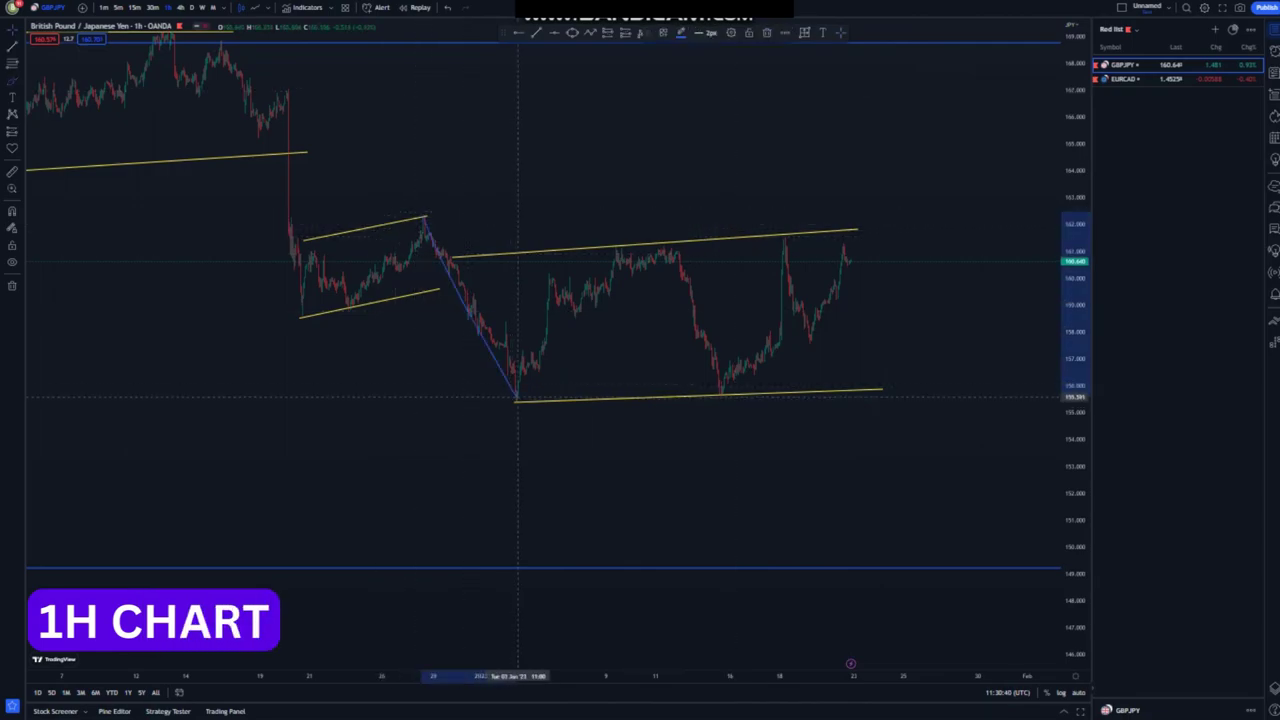
{"action": "left_click", "coordinate": [517, 398]}
{"action": "left_click", "coordinate": [627, 254]}
{"action": "left_click", "coordinate": [718, 392]}
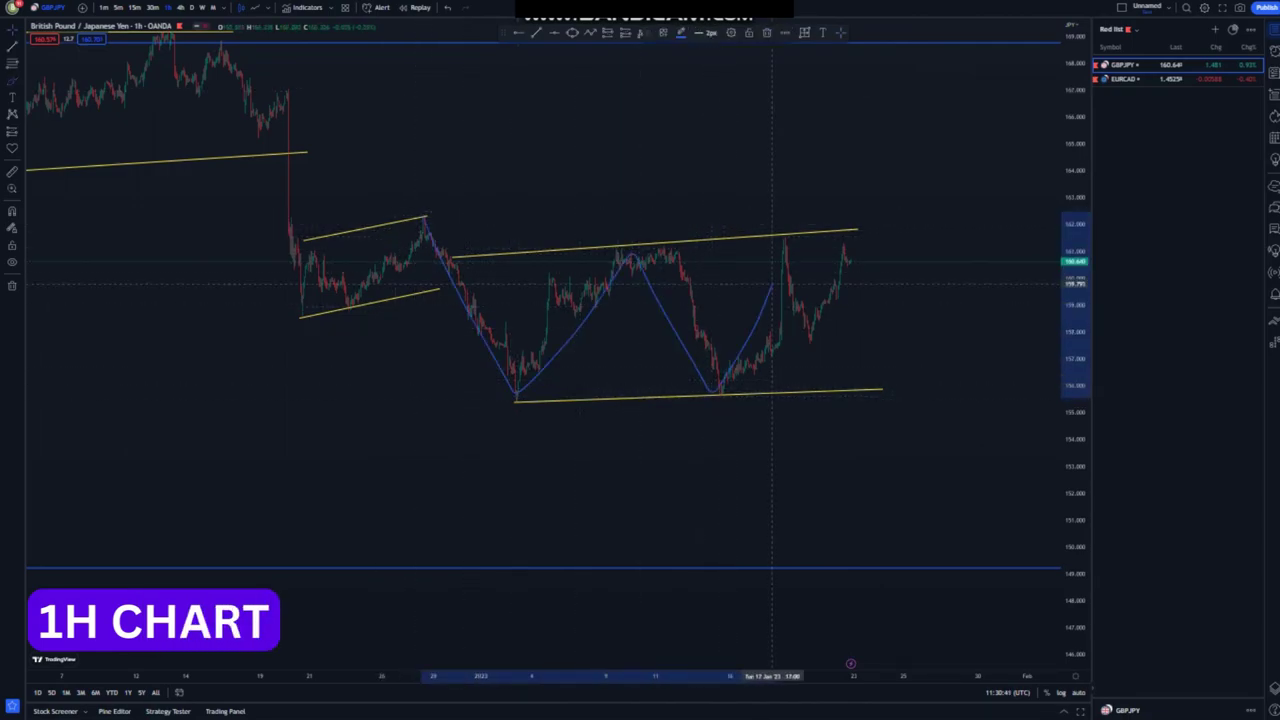
{"action": "left_click", "coordinate": [800, 237]}
{"action": "double_click", "coordinate": [893, 545]}
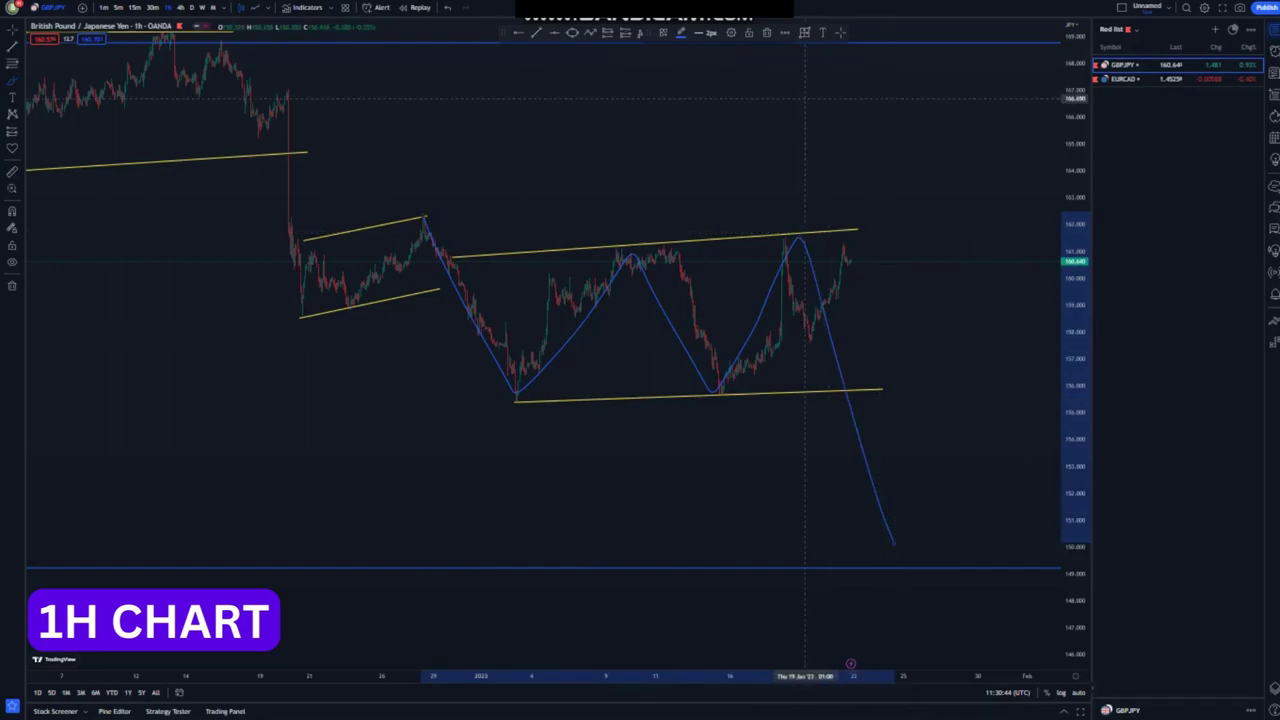
{"action": "key", "text": "Delete"}
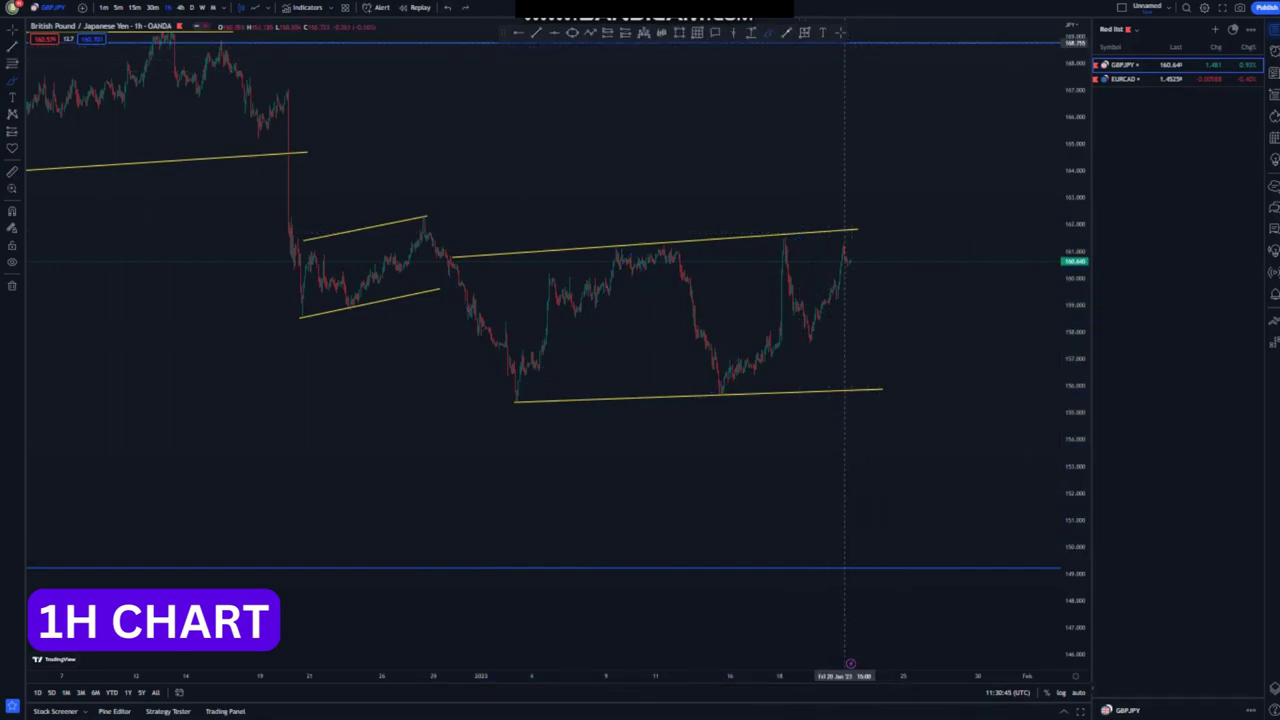
Step: Adjust the upper channel trend line's start point slightly earlier on 29 December 2022, at about 160.8
{"action": "left_click_drag", "start_coordinate": [850, 663], "coordinate": [780, 663]}
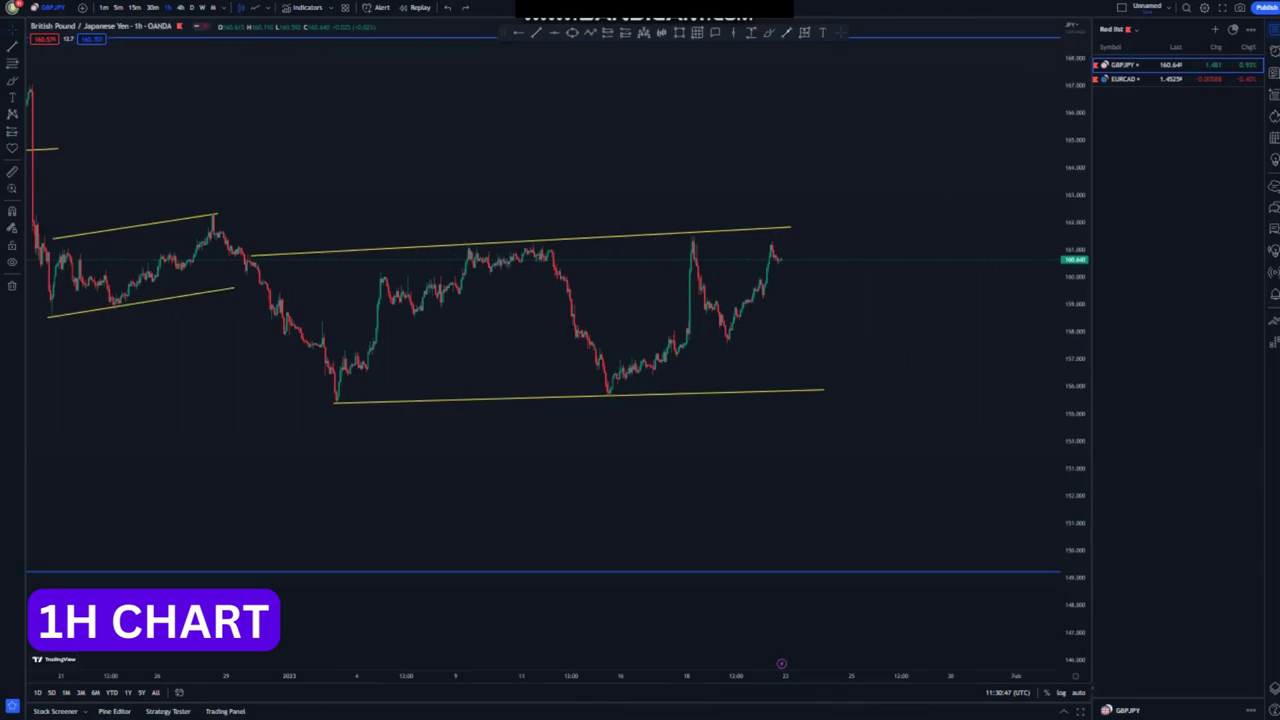
{"action": "left_click_drag", "start_coordinate": [1075, 465], "coordinate": [1075, 323]}
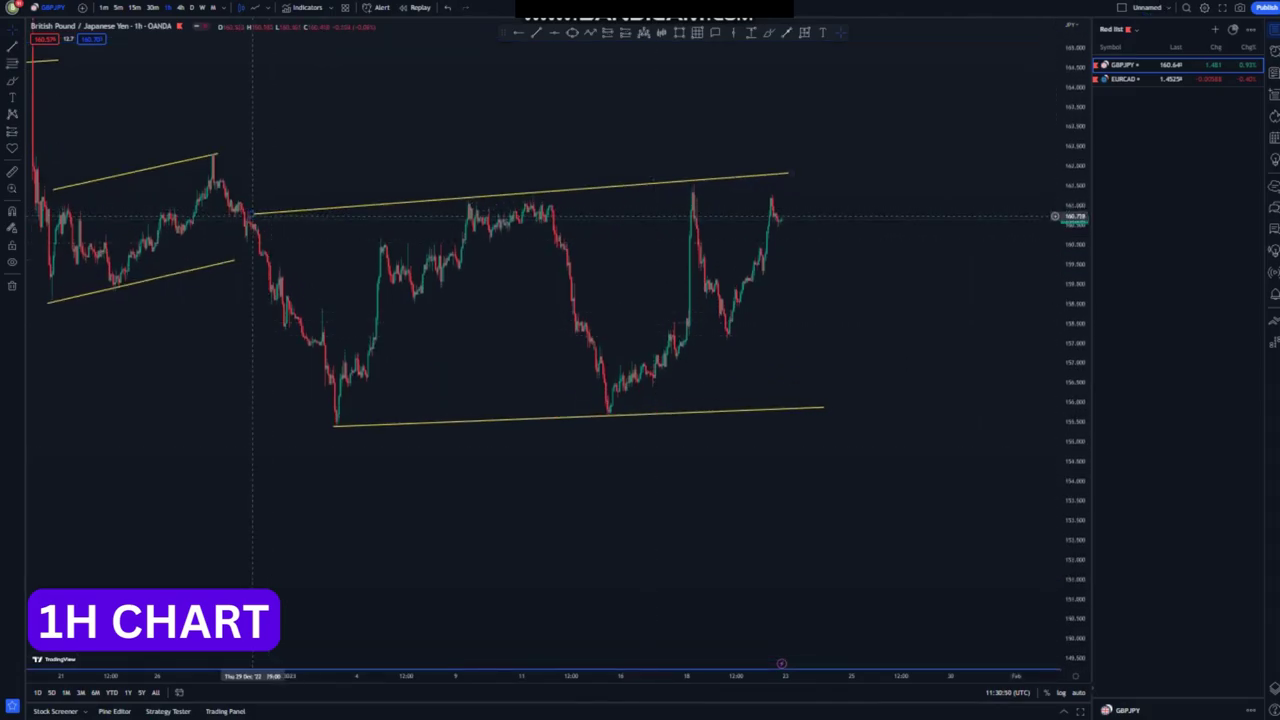
{"action": "left_click", "coordinate": [253, 214]}
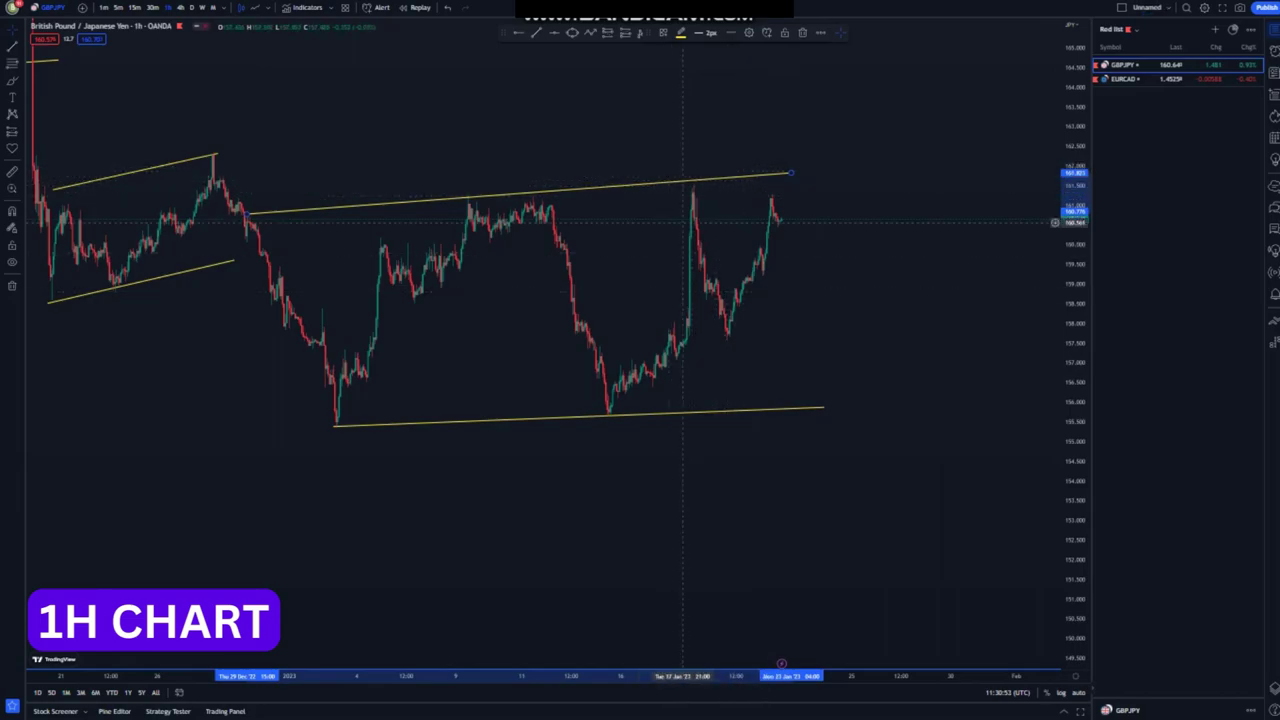
Step: Sketch a V from the 18 January high at about 161.5 through the 19 January low to the latest high, and undo it
{"action": "left_click", "coordinate": [716, 112]}
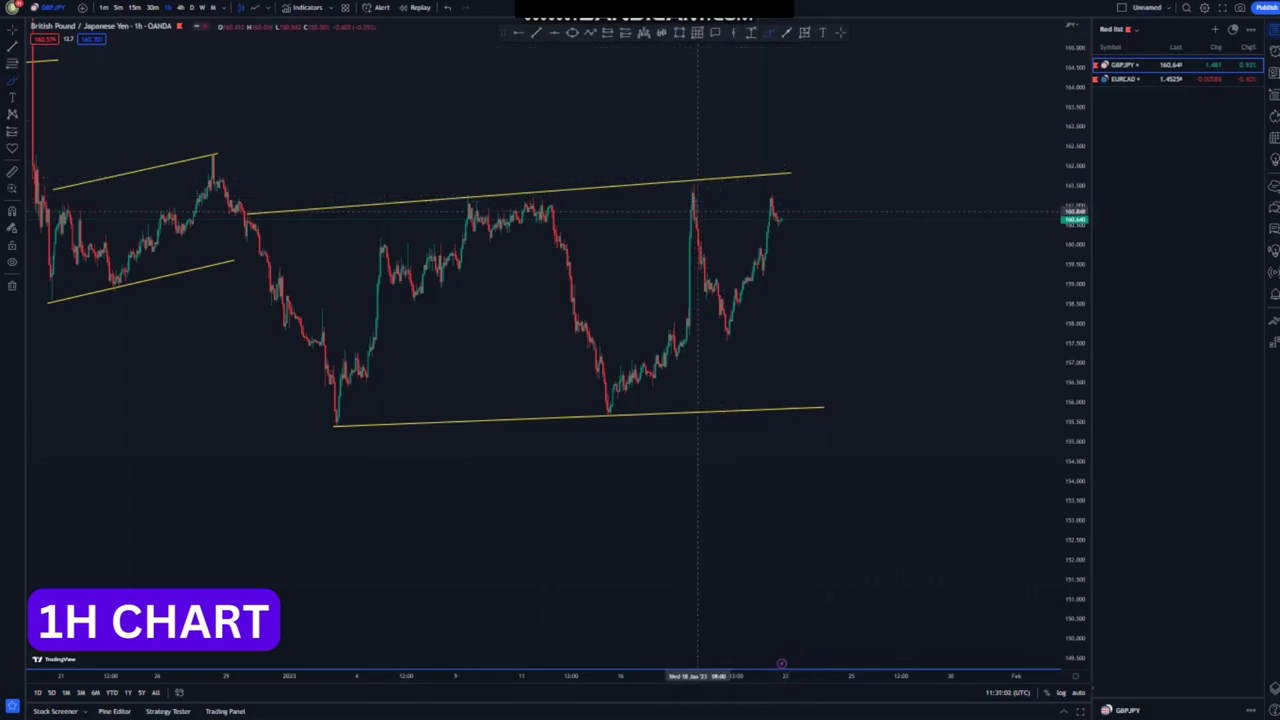
{"action": "left_click_drag", "start_coordinate": [694, 183], "coordinate": [732, 336]}
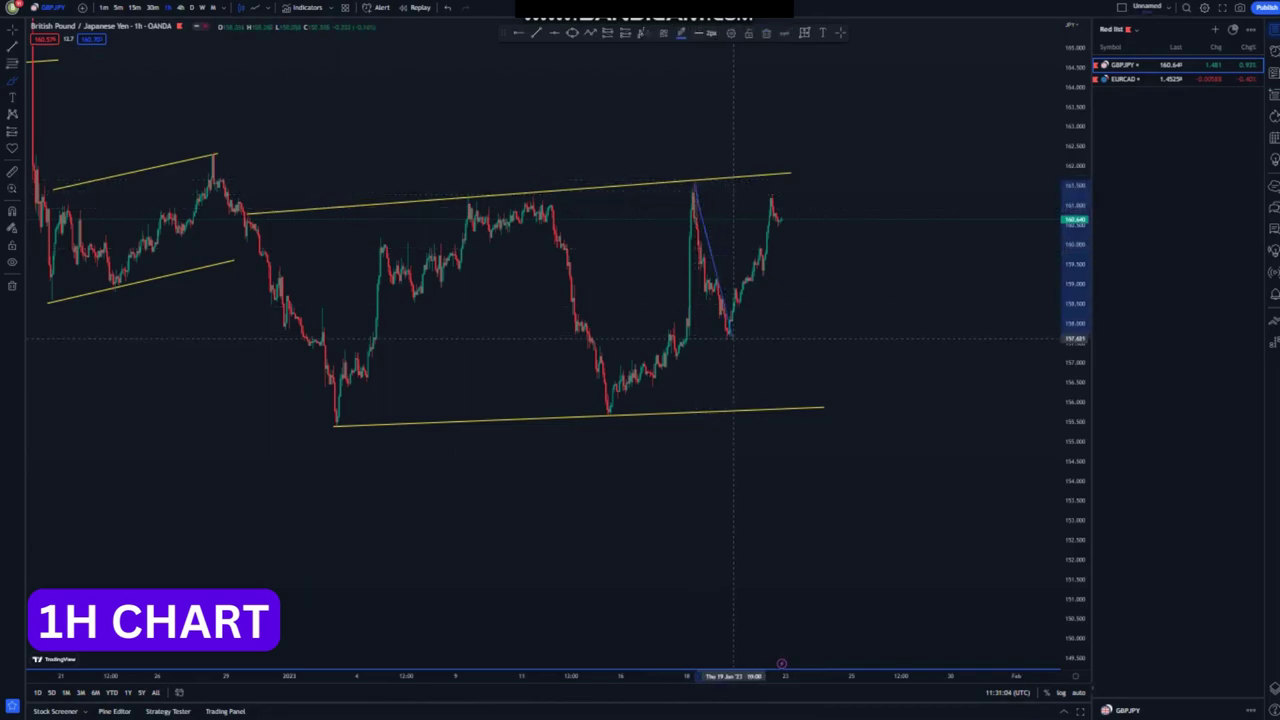
{"action": "left_click", "coordinate": [732, 336]}
{"action": "left_click", "coordinate": [772, 193]}
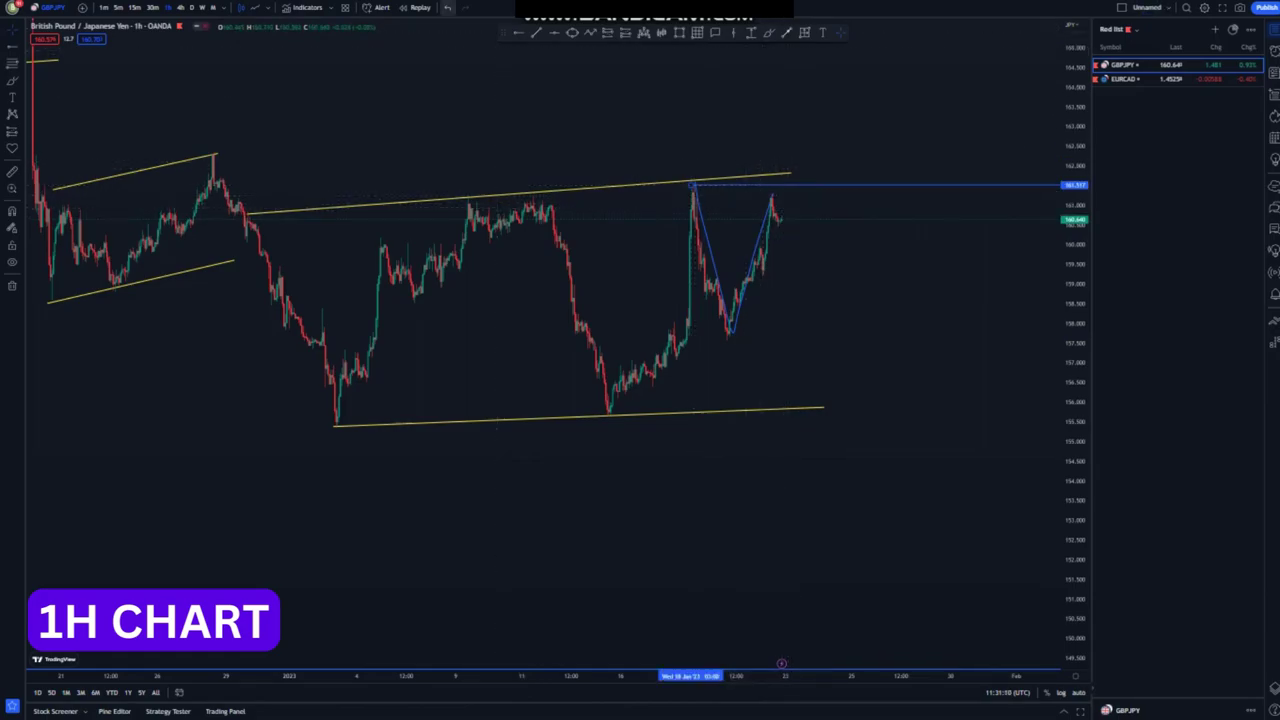
{"action": "left_click", "coordinate": [448, 8]}
Step: Add a horizontal ray from the 18 January high at about 161.5 and extend the upper channel line to 24 January at about 162.0
{"action": "left_click", "coordinate": [787, 33]}
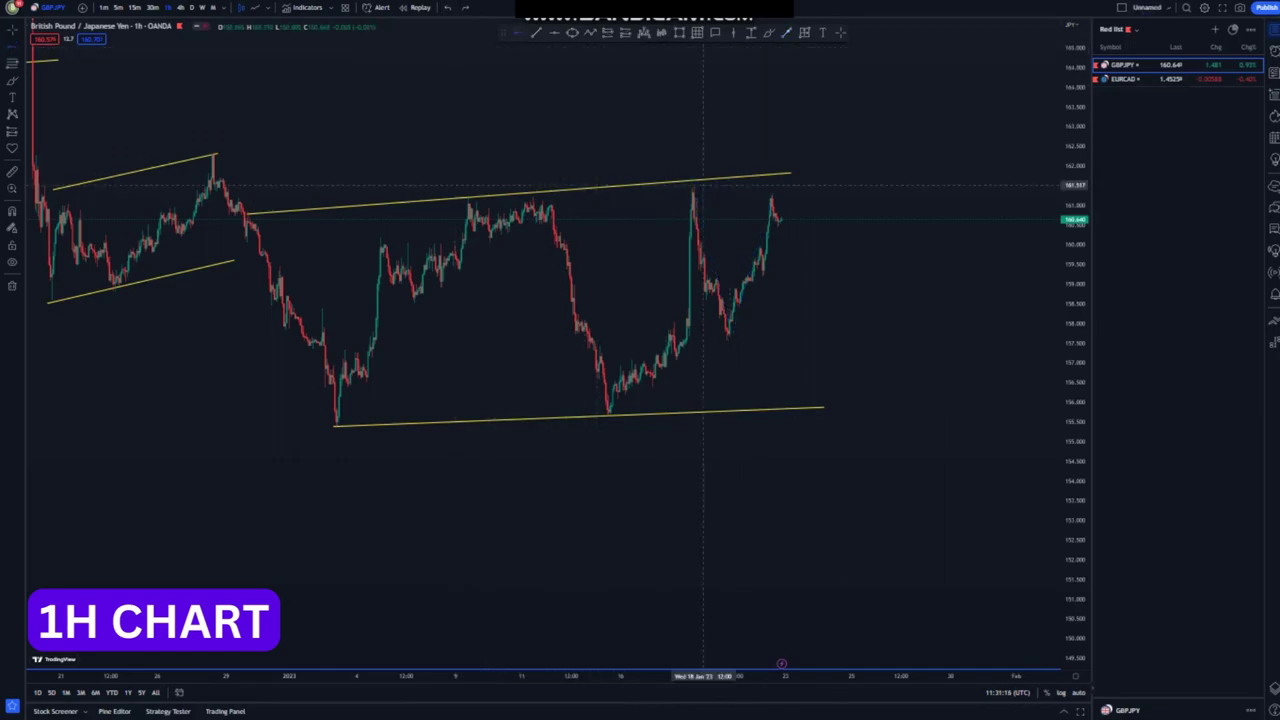
{"action": "left_click", "coordinate": [691, 184]}
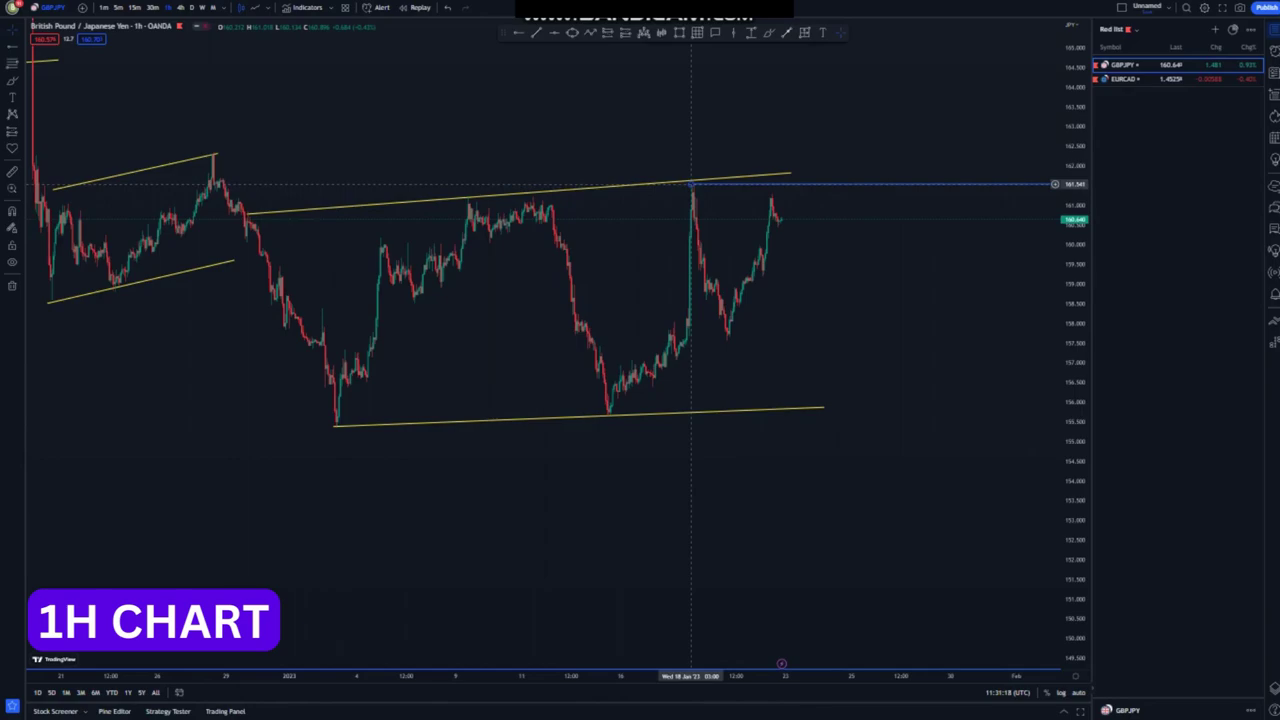
{"action": "left_click_drag", "start_coordinate": [790, 172], "coordinate": [831, 167]}
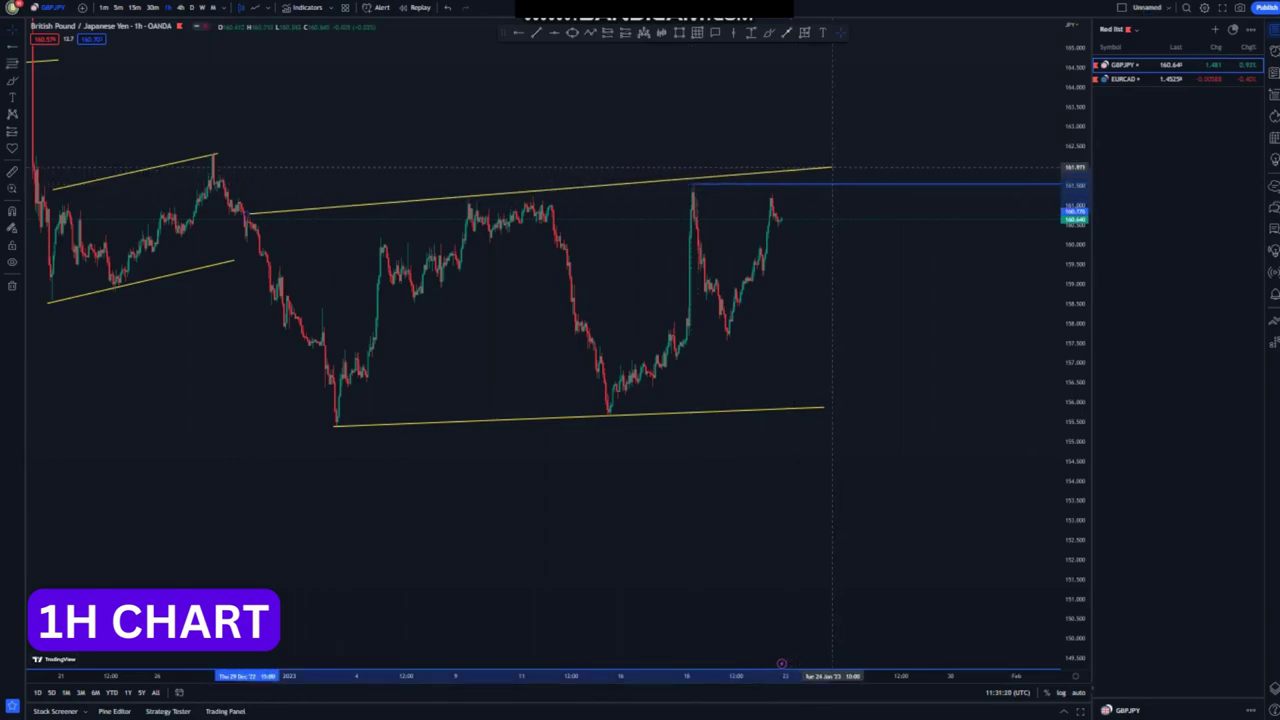
{"action": "left_click", "coordinate": [828, 280]}
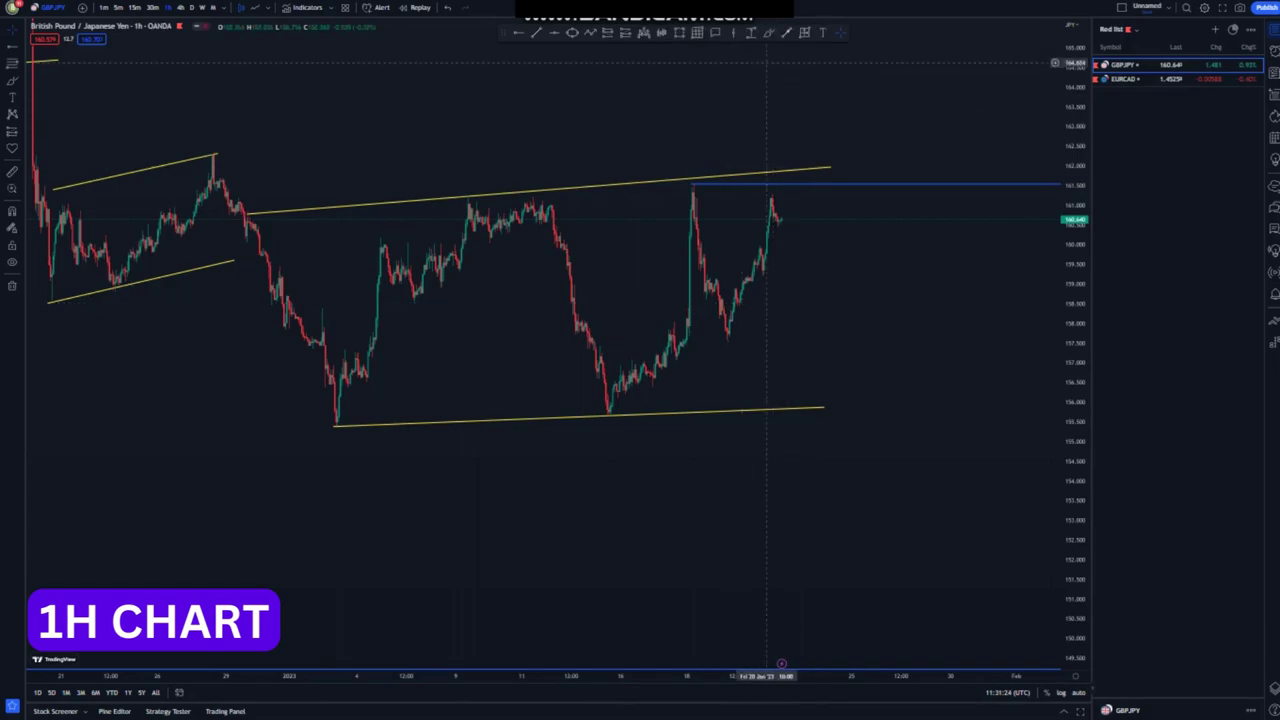
Step: Draw an arrow from the current price up to the upper channel line on 23 January, at about 161.9
{"action": "left_click_drag", "start_coordinate": [781, 221], "coordinate": [787, 186]}
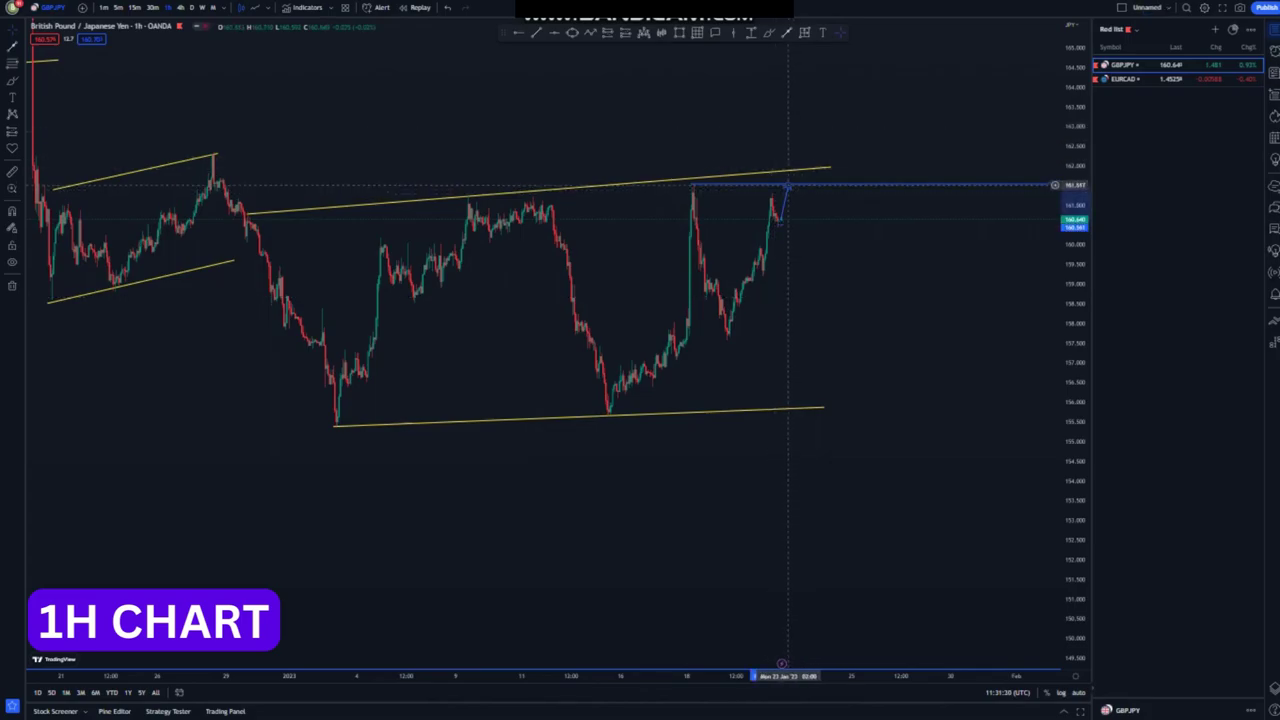
{"action": "left_click", "coordinate": [506, 54]}
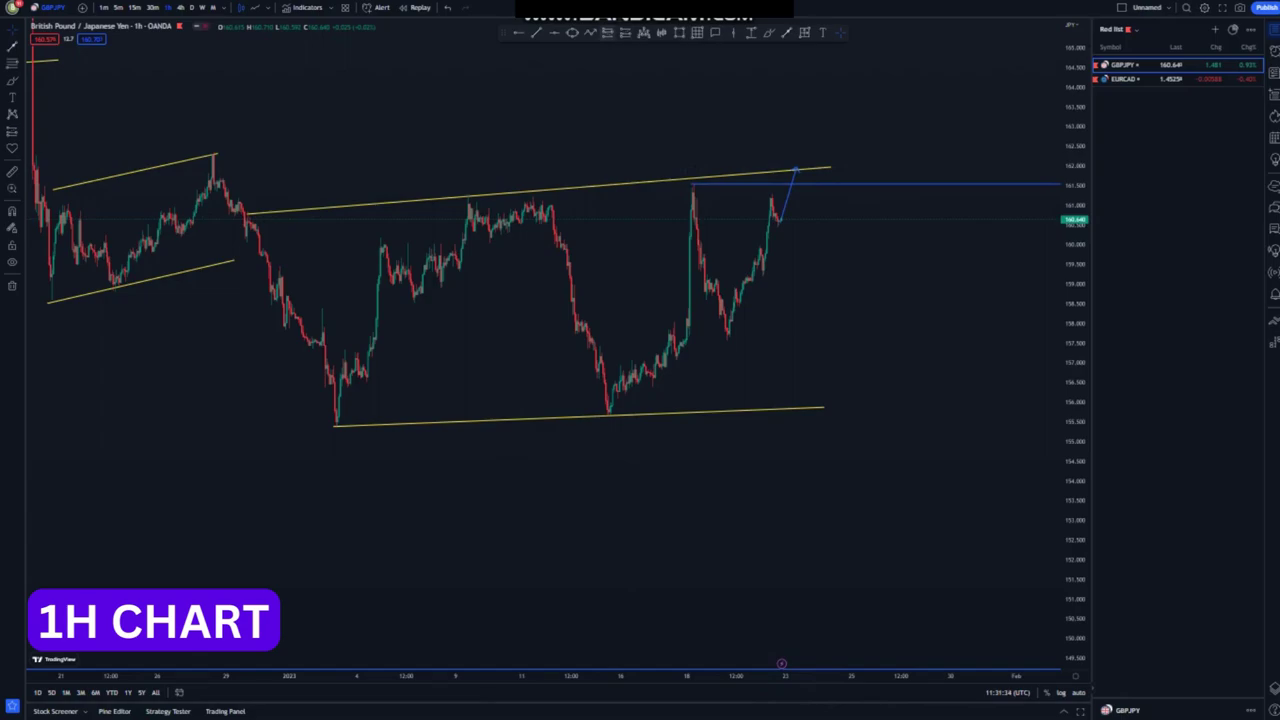
Step: Place a short position beside the arrow tip with entry at about 161.7, stop at about 162.4 and target at the lower channel line, about 156
{"action": "left_click", "coordinate": [796, 177]}
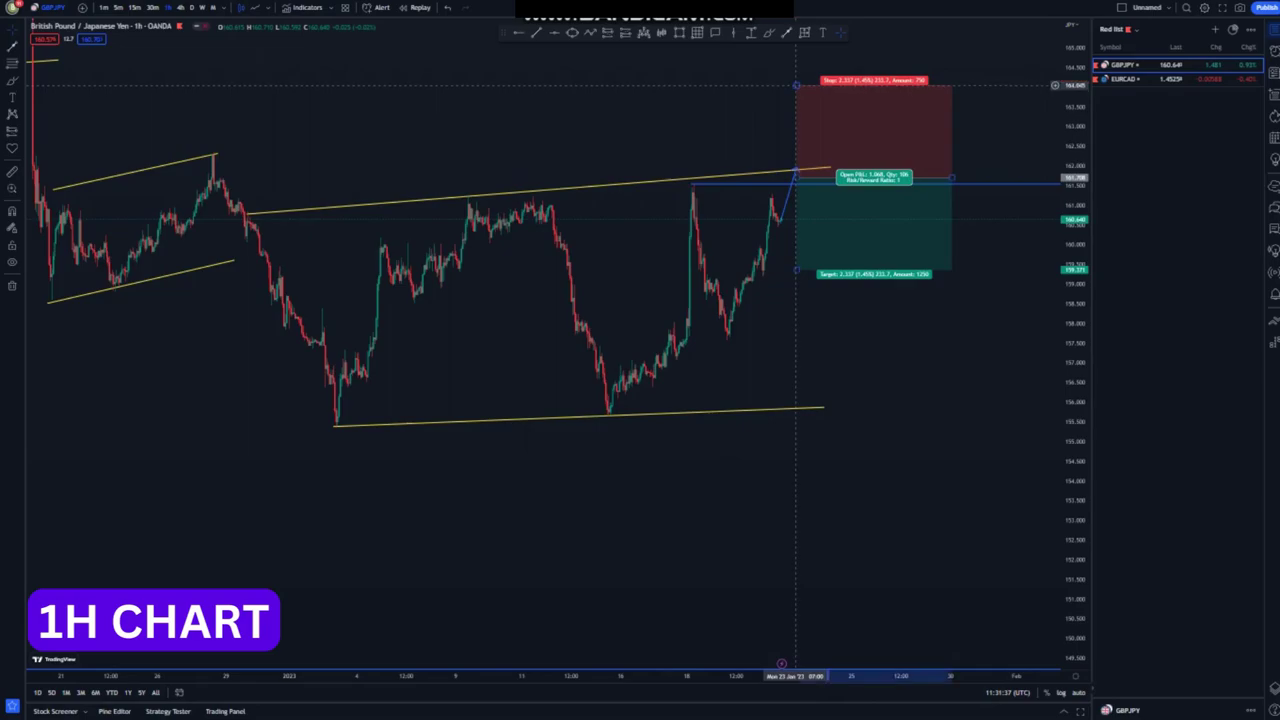
{"action": "left_click_drag", "start_coordinate": [796, 85], "coordinate": [796, 148]}
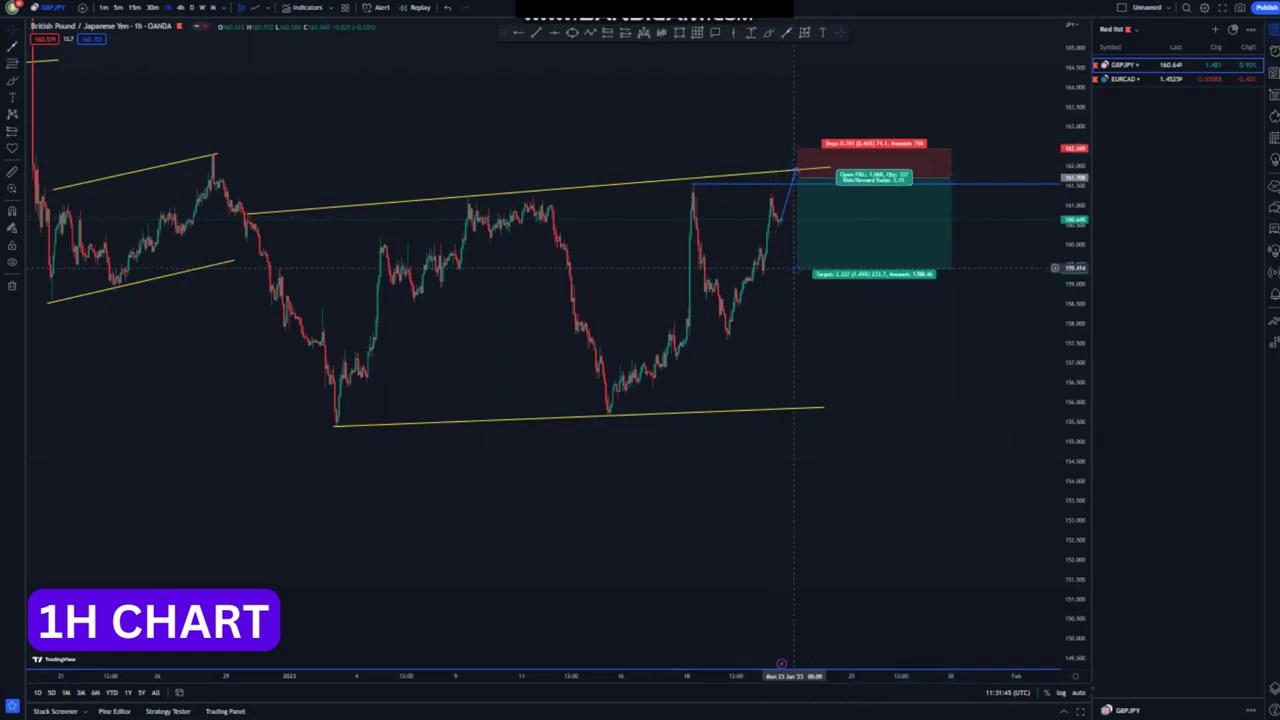
{"action": "left_click_drag", "start_coordinate": [796, 268], "coordinate": [796, 404]}
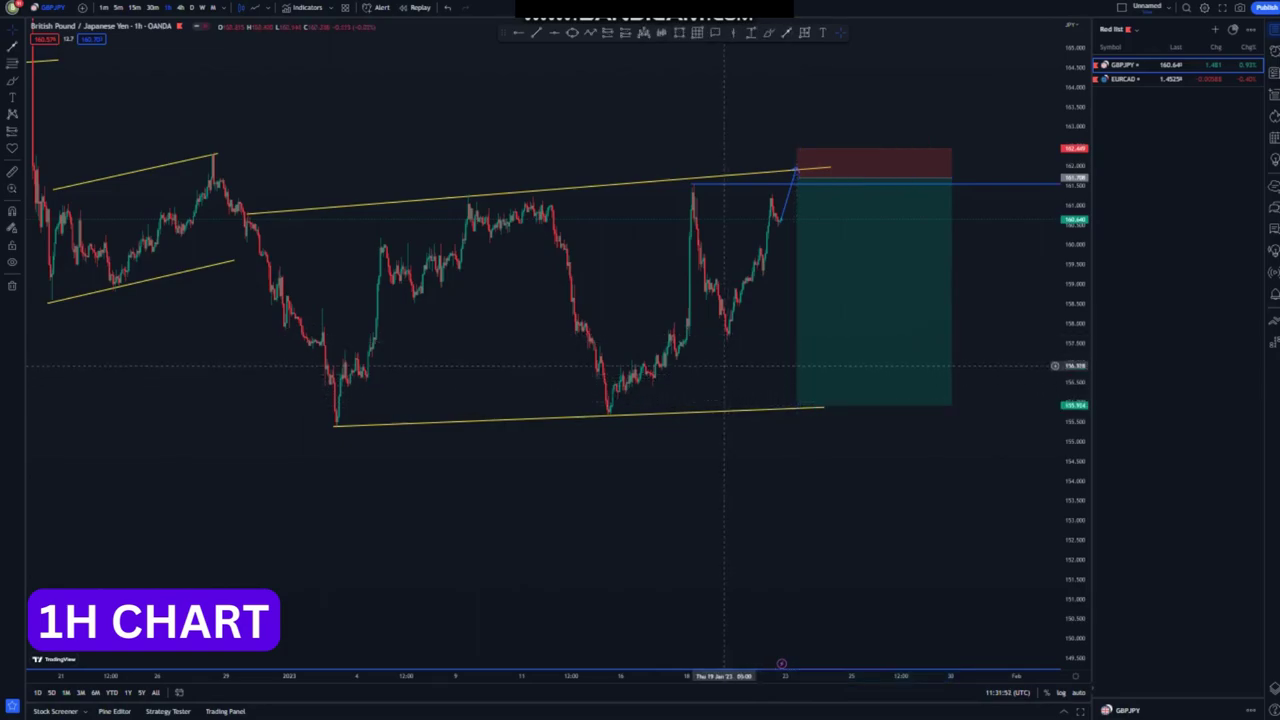
Step: Extend the short position's target down to about 149.35, just above the blue horizontal level
{"action": "left_click_drag", "start_coordinate": [725, 378], "coordinate": [633, 278]}
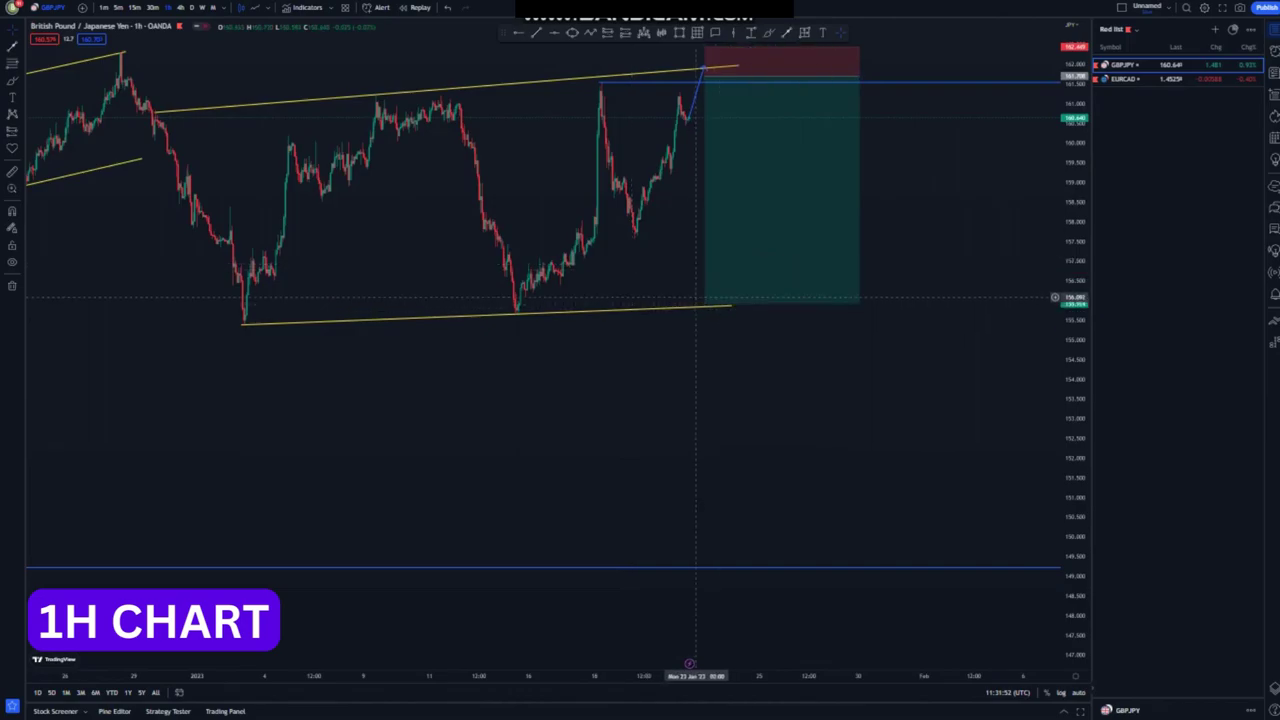
{"action": "left_click_drag", "start_coordinate": [704, 306], "coordinate": [704, 566]}
{"action": "scroll", "coordinate": [1008, 330], "scroll_direction": "down", "scroll_amount": 3}
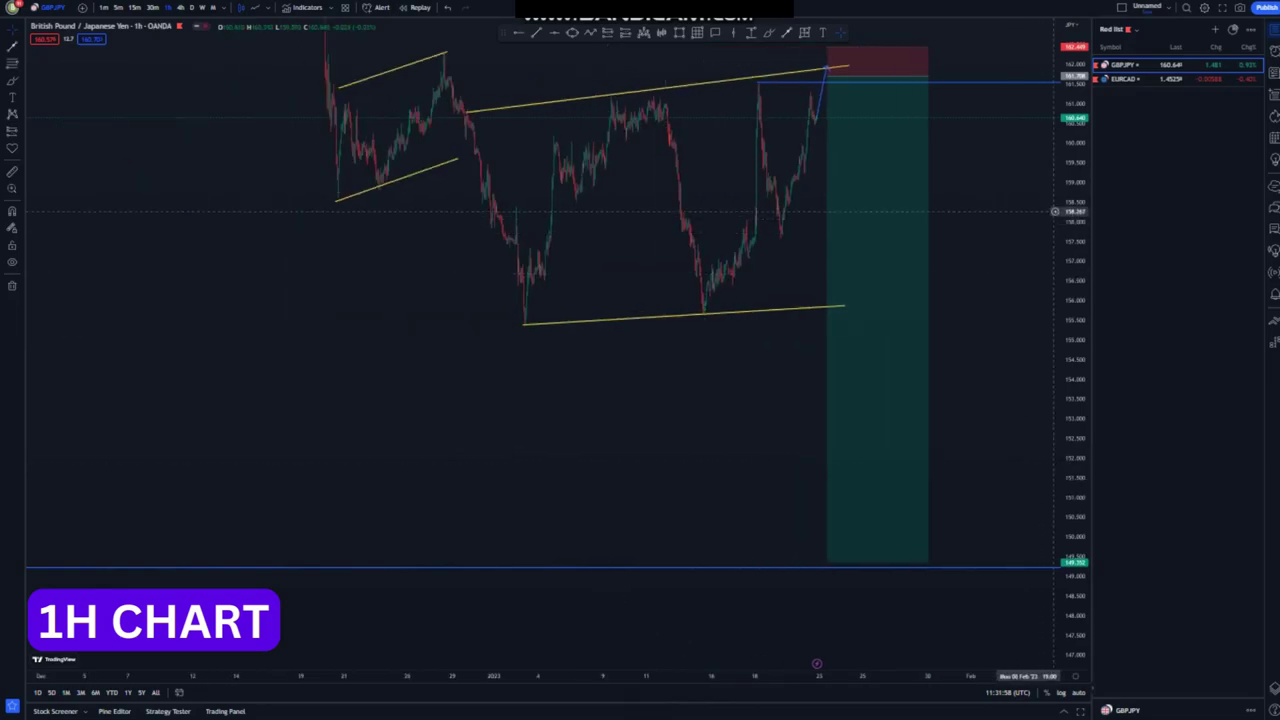
{"action": "scroll", "coordinate": [587, 310], "scroll_direction": "up", "scroll_amount": 3}
{"action": "scroll", "coordinate": [587, 309], "scroll_direction": "up", "scroll_amount": 3}
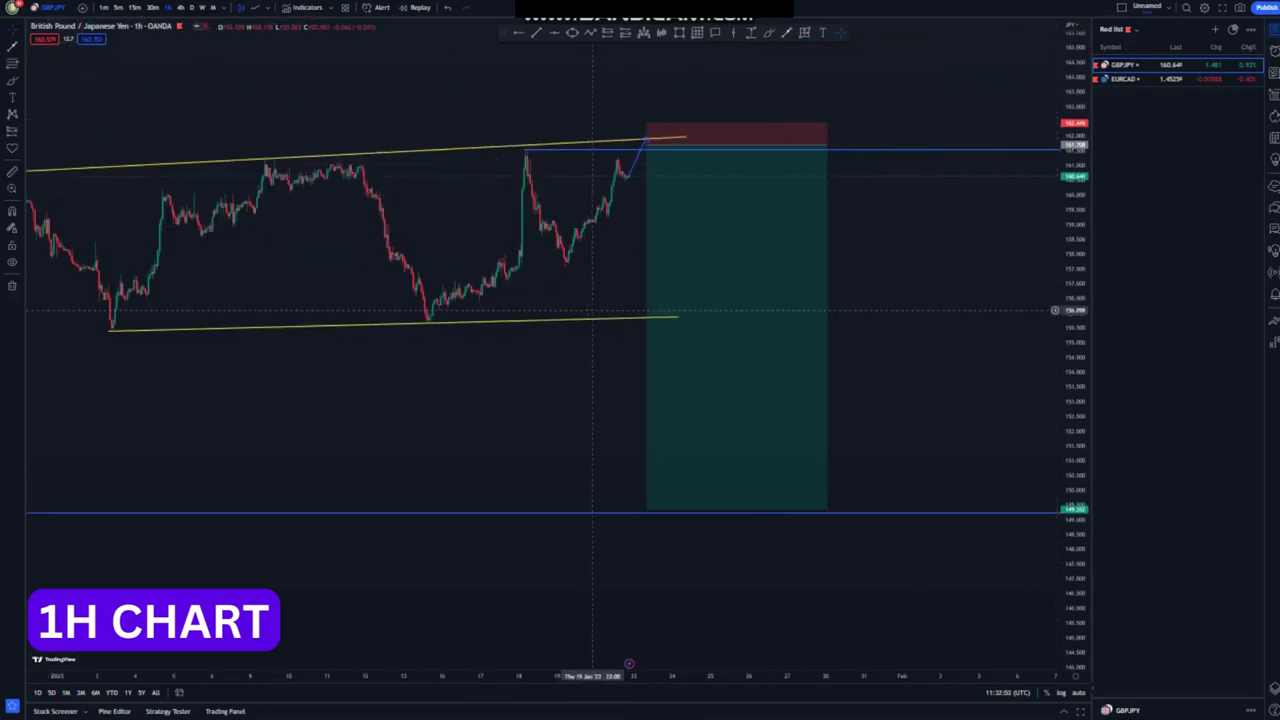
Step: Draw a rising channel around the latest rally: lower line from about 157.5 to 161.1, upper line from about 159.1 to 161.8
{"action": "left_click_drag", "start_coordinate": [1073, 342], "coordinate": [1073, 272]}
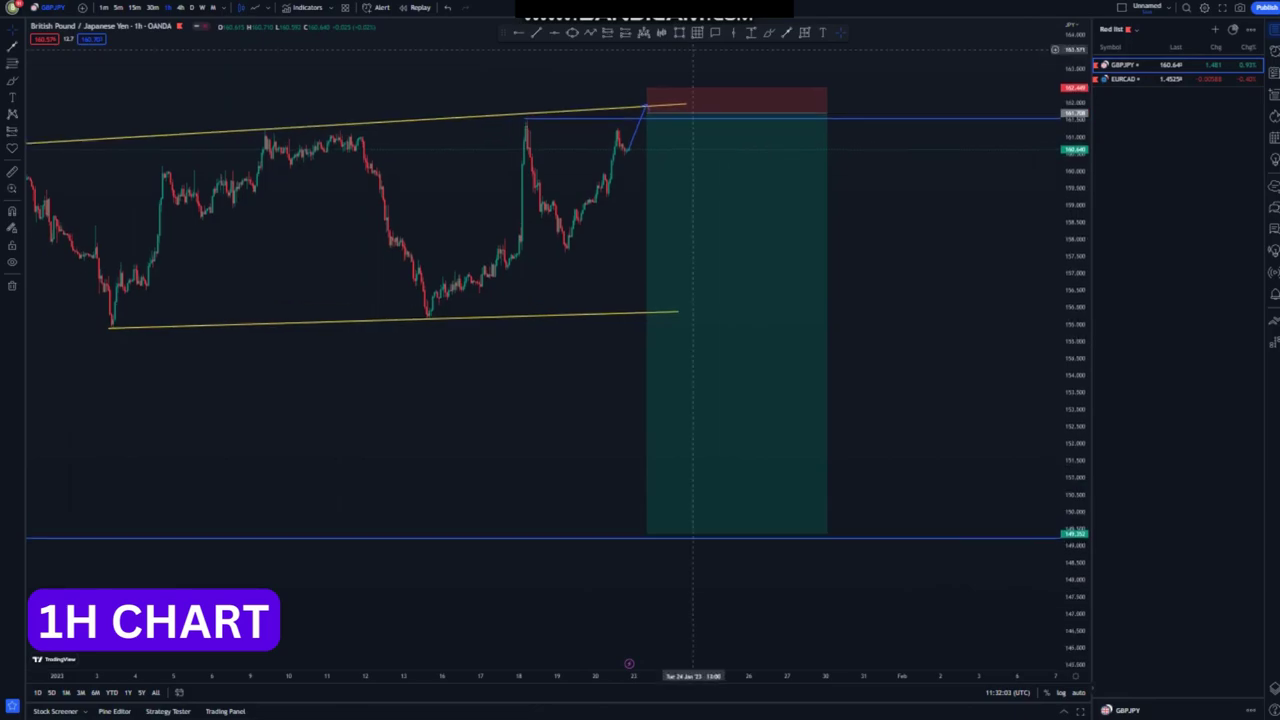
{"action": "left_click", "coordinate": [568, 253]}
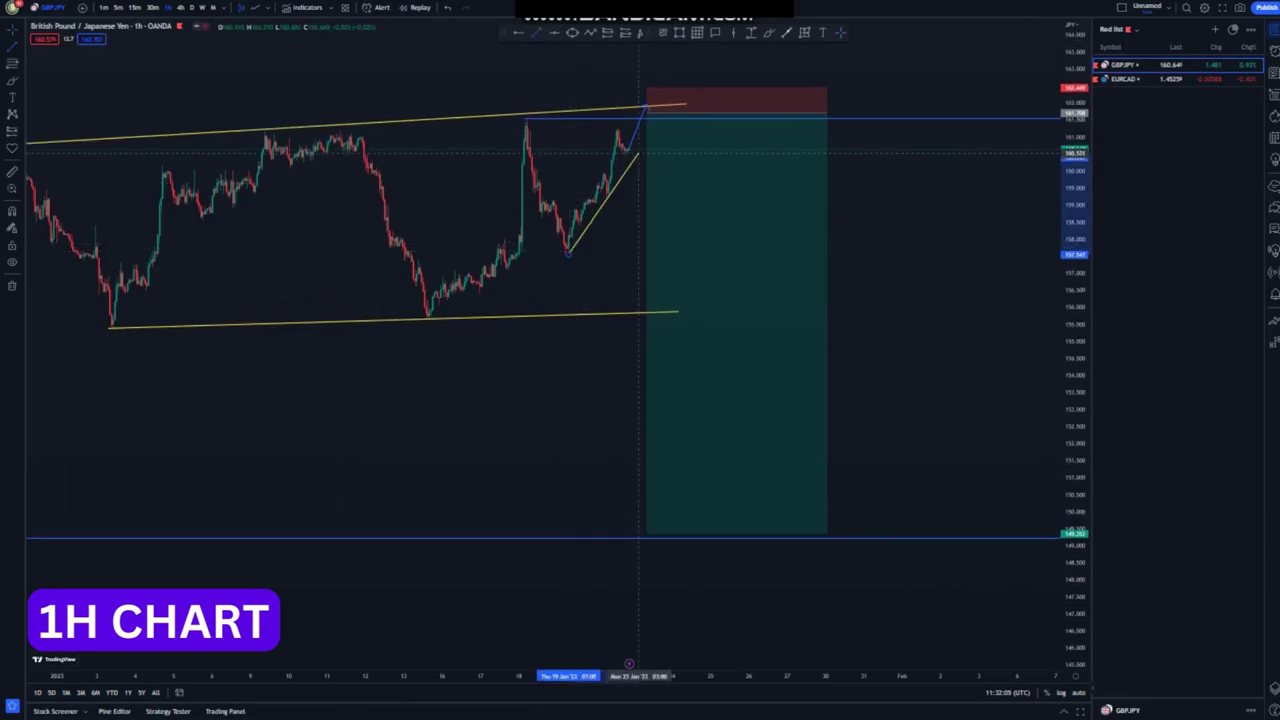
{"action": "left_click", "coordinate": [643, 150]}
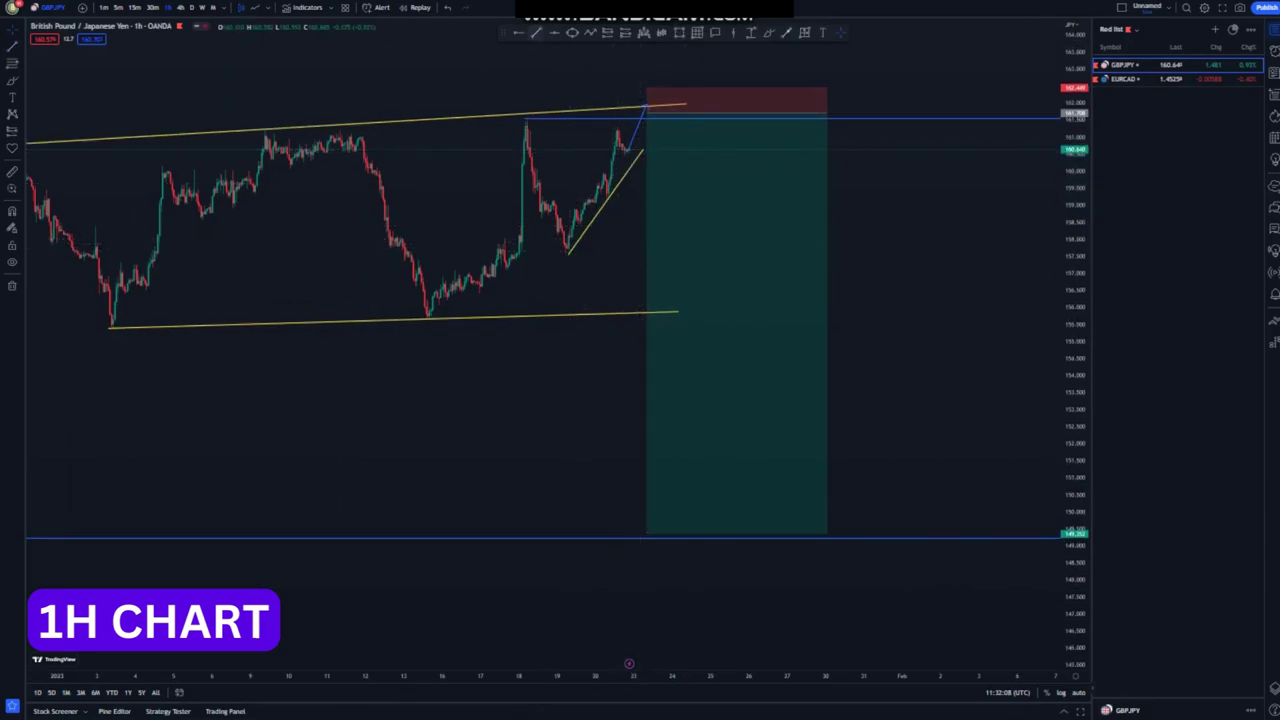
{"action": "left_click", "coordinate": [552, 203]}
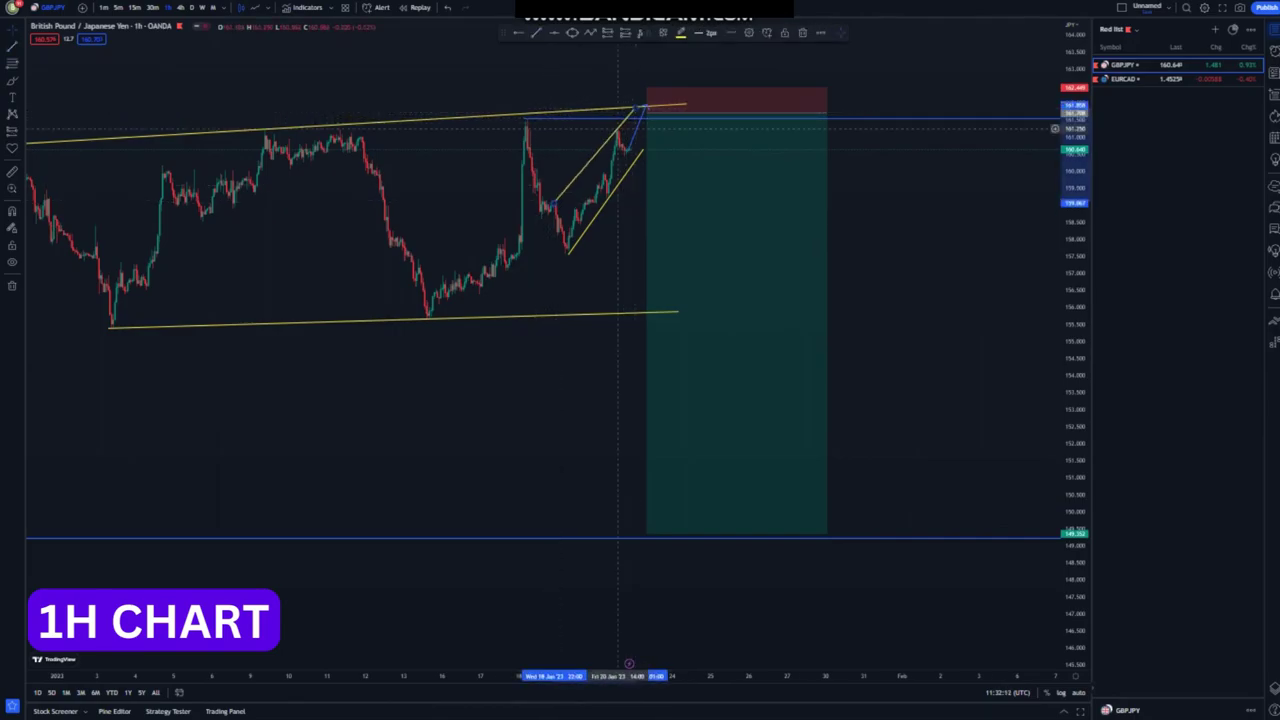
{"action": "left_click", "coordinate": [636, 106]}
{"action": "left_click", "coordinate": [551, 209]}
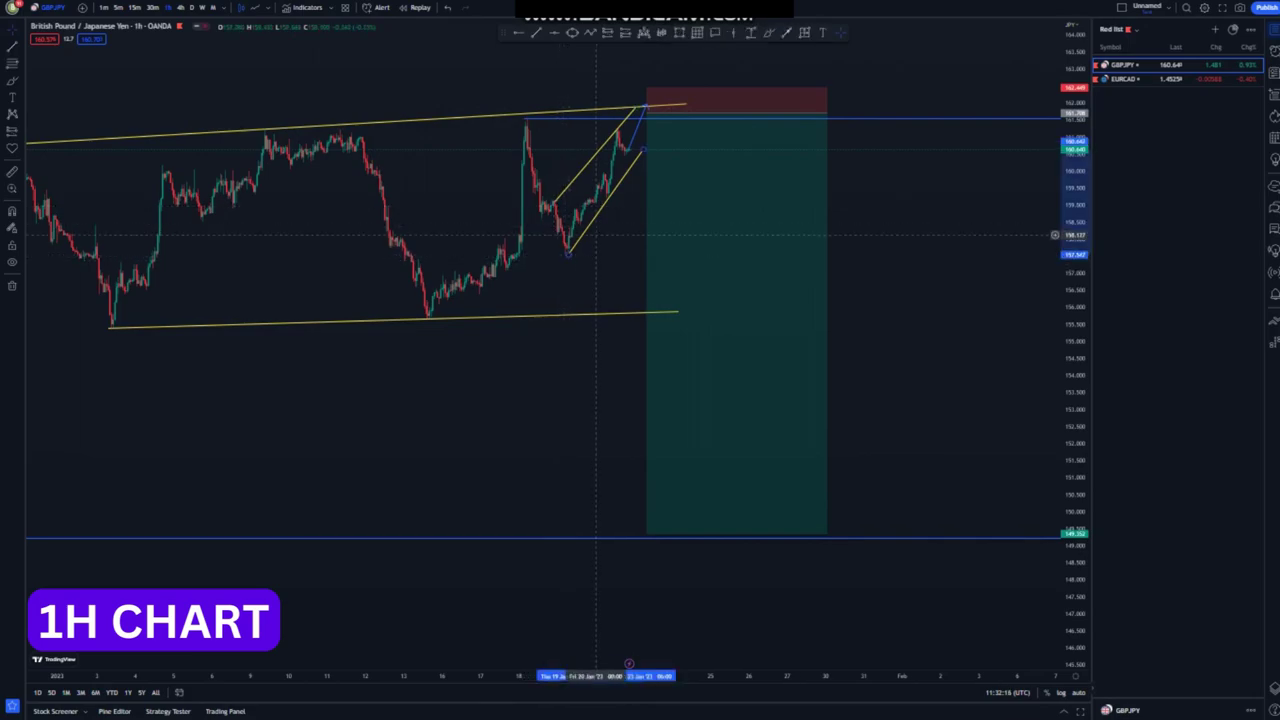
{"action": "left_click_drag", "start_coordinate": [644, 149], "coordinate": [655, 133]}
Step: Sketch a projected drop from the arrow tip out of the rising channel, followed by a sideways zigzag between about 159.7 and 160.4
{"action": "left_click", "coordinate": [625, 149]}
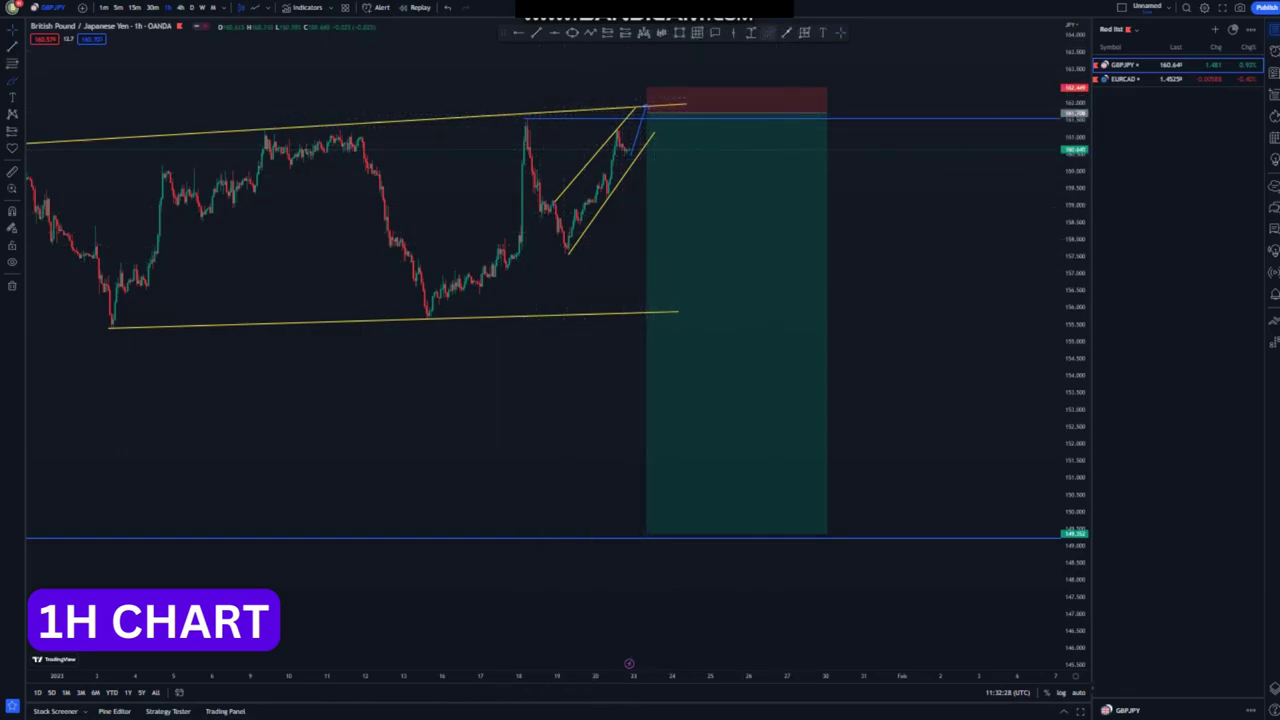
{"action": "left_click", "coordinate": [648, 108]}
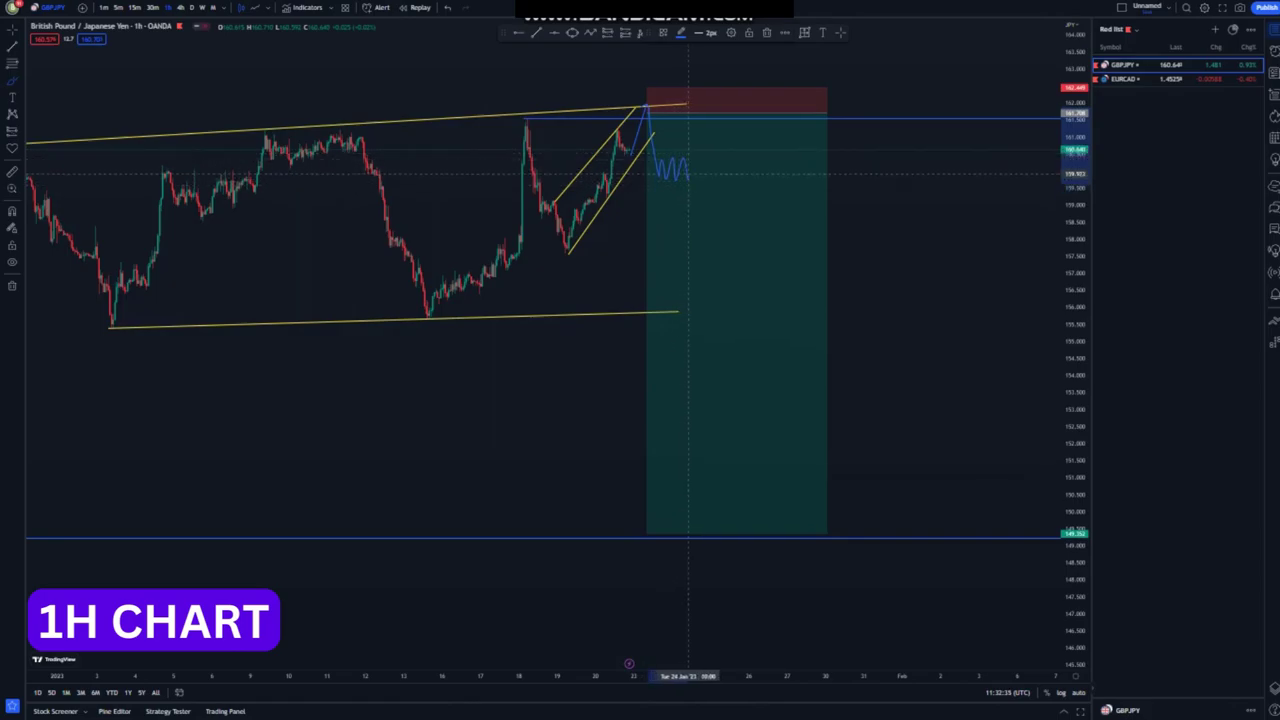
{"action": "left_click", "coordinate": [840, 33]}
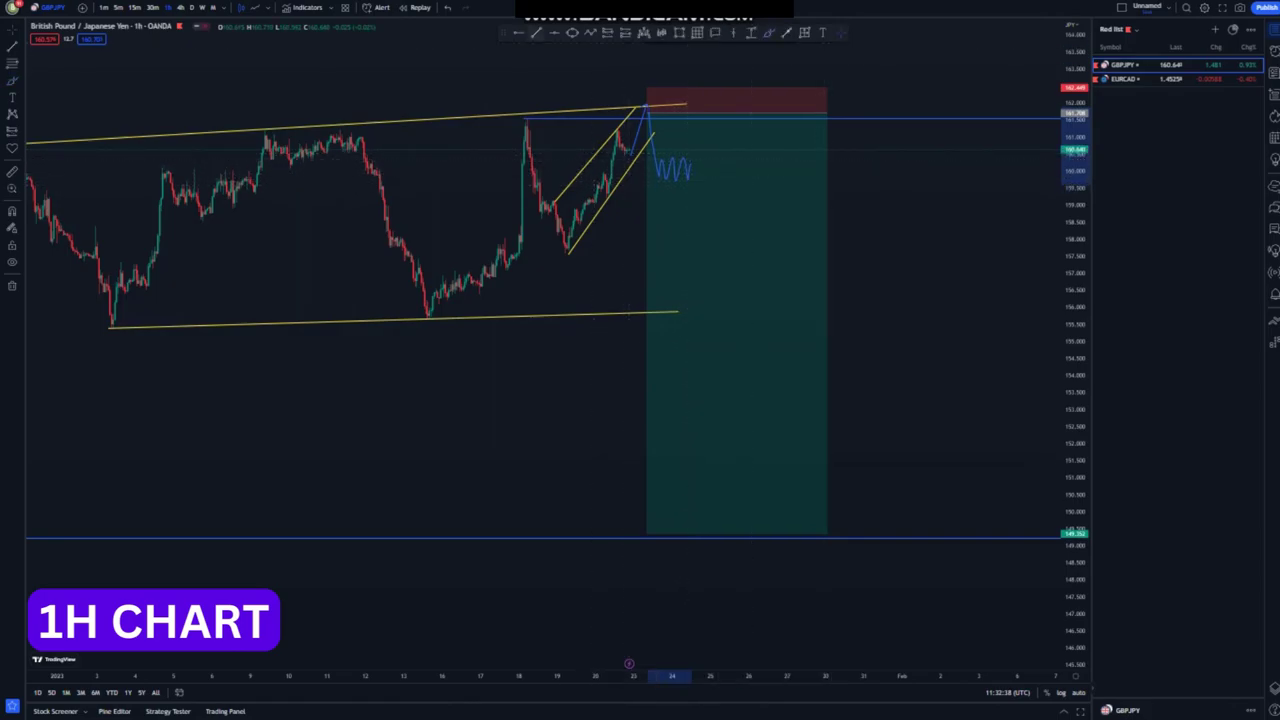
Step: Bound the sketched sideways zigzag with flat trend lines at about 159.7 below and 160.4 above
{"action": "left_click", "coordinate": [537, 33]}
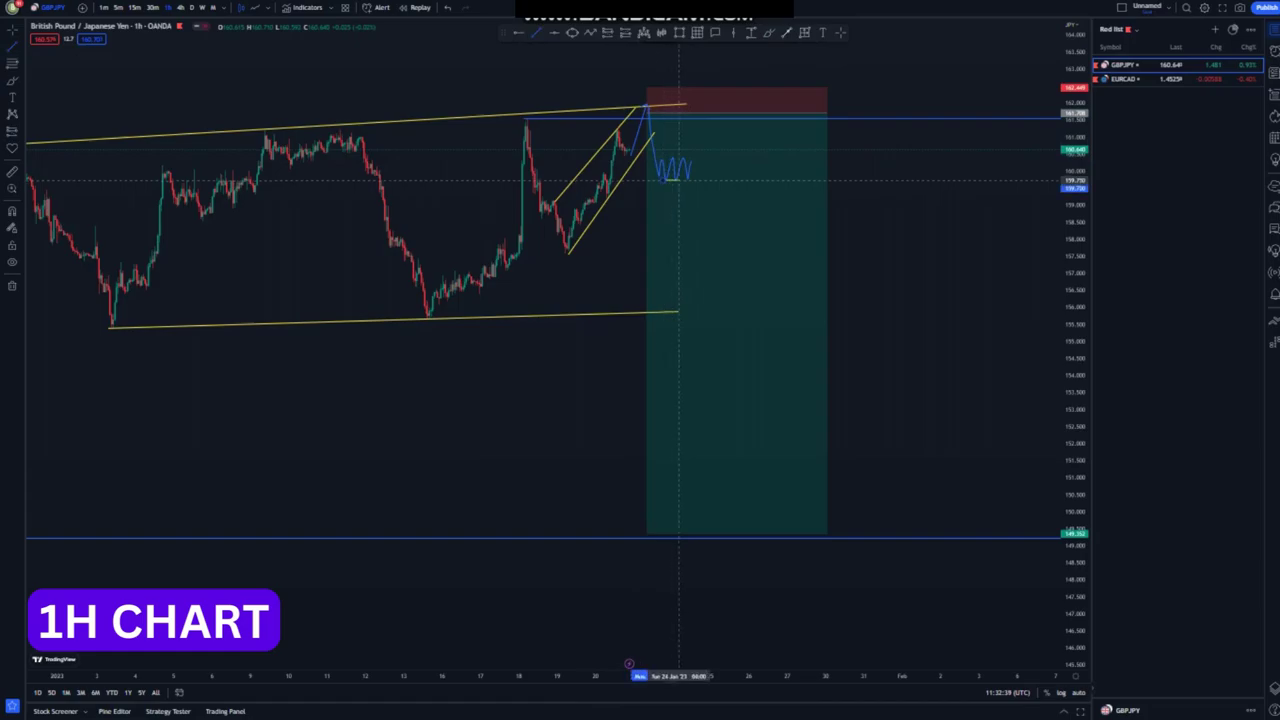
{"action": "left_click", "coordinate": [692, 180]}
{"action": "left_click", "coordinate": [641, 150]}
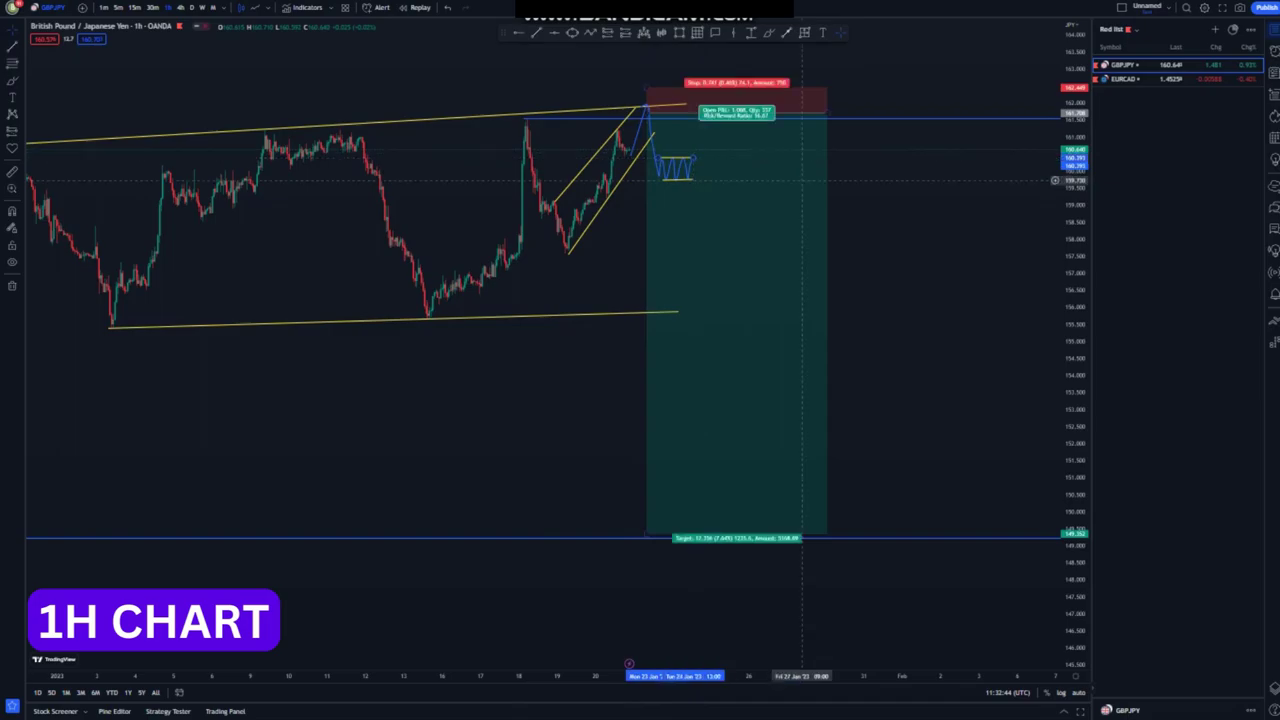
Step: Move the short position to the zigzag's end on 24 January, with entry at about 159.75, stop at about 160.78 and target at about 149.12
{"action": "left_click_drag", "start_coordinate": [690, 265], "coordinate": [732, 319]}
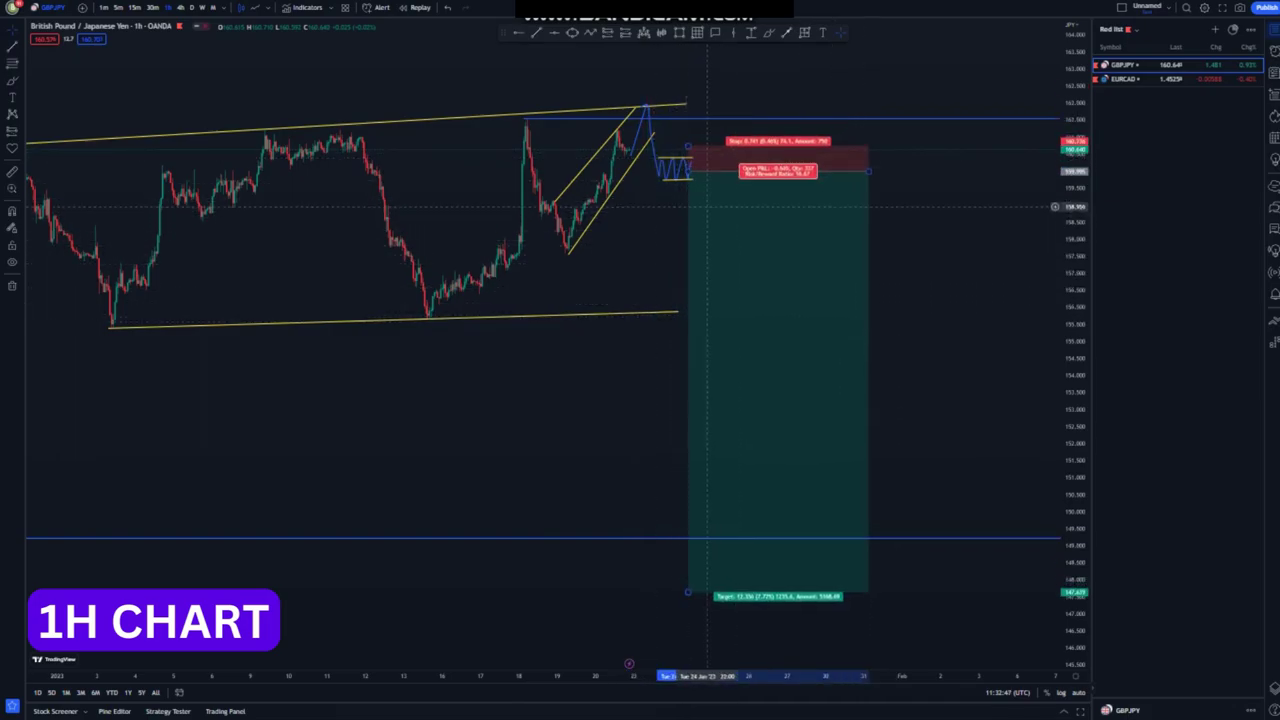
{"action": "left_click_drag", "start_coordinate": [707, 204], "coordinate": [707, 221]}
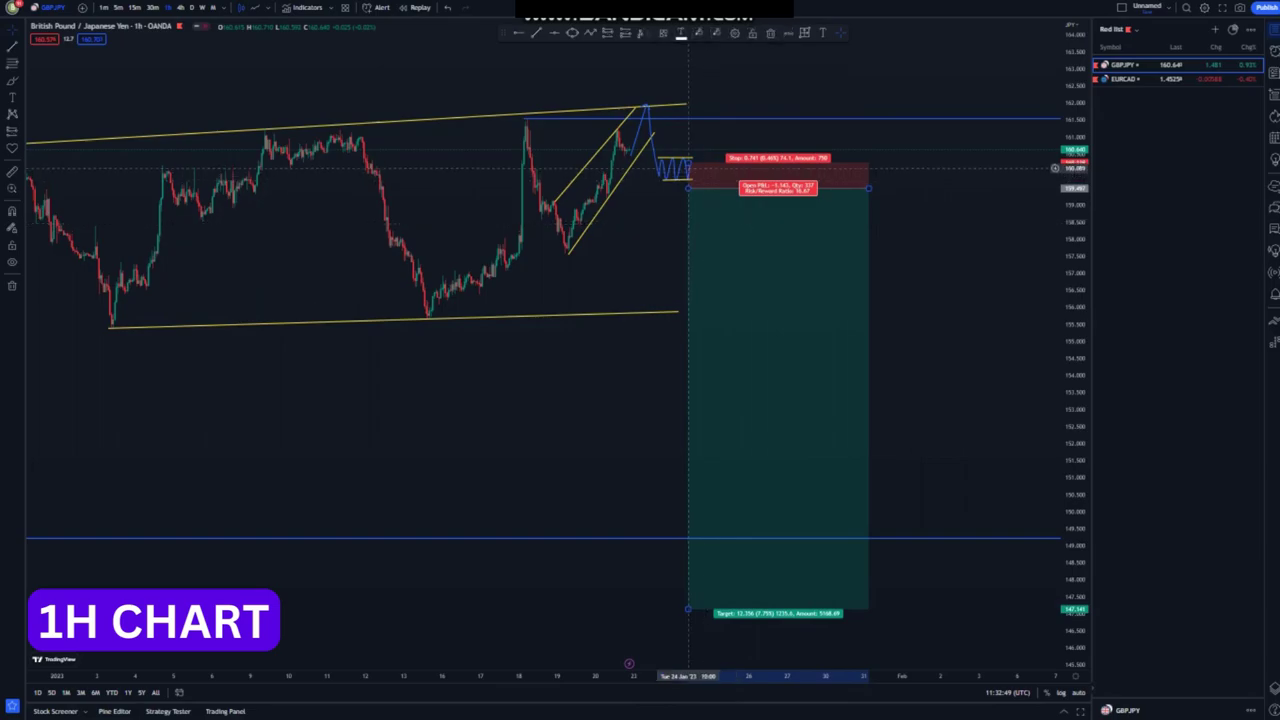
{"action": "left_click_drag", "start_coordinate": [688, 162], "coordinate": [688, 146]}
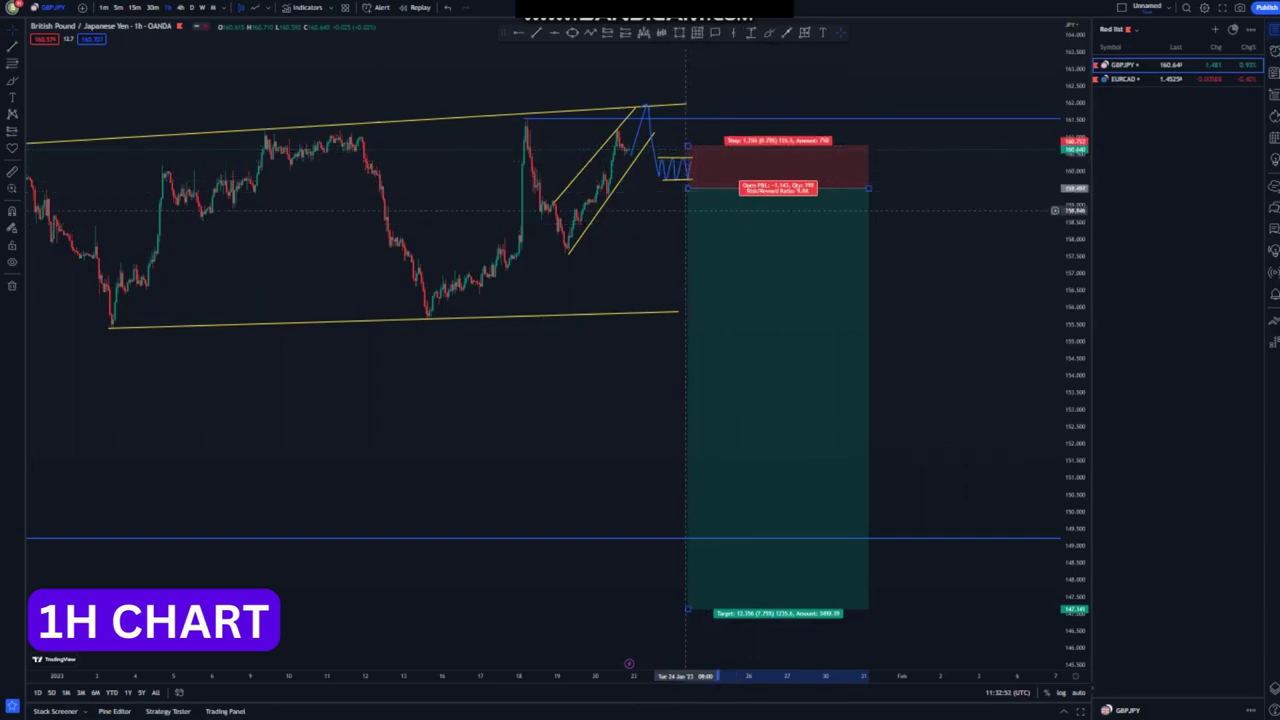
{"action": "left_click", "coordinate": [694, 218]}
{"action": "left_click_drag", "start_coordinate": [694, 217], "coordinate": [696, 209]}
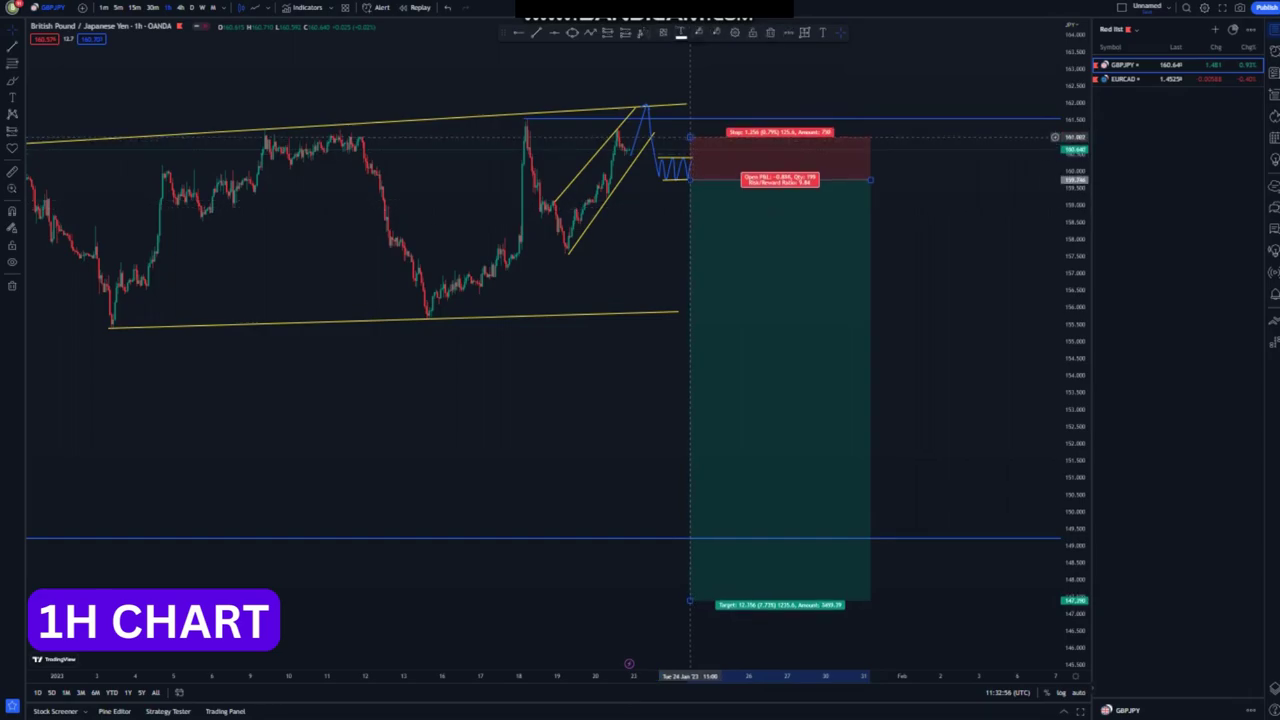
{"action": "left_click_drag", "start_coordinate": [689, 137], "coordinate": [689, 145]}
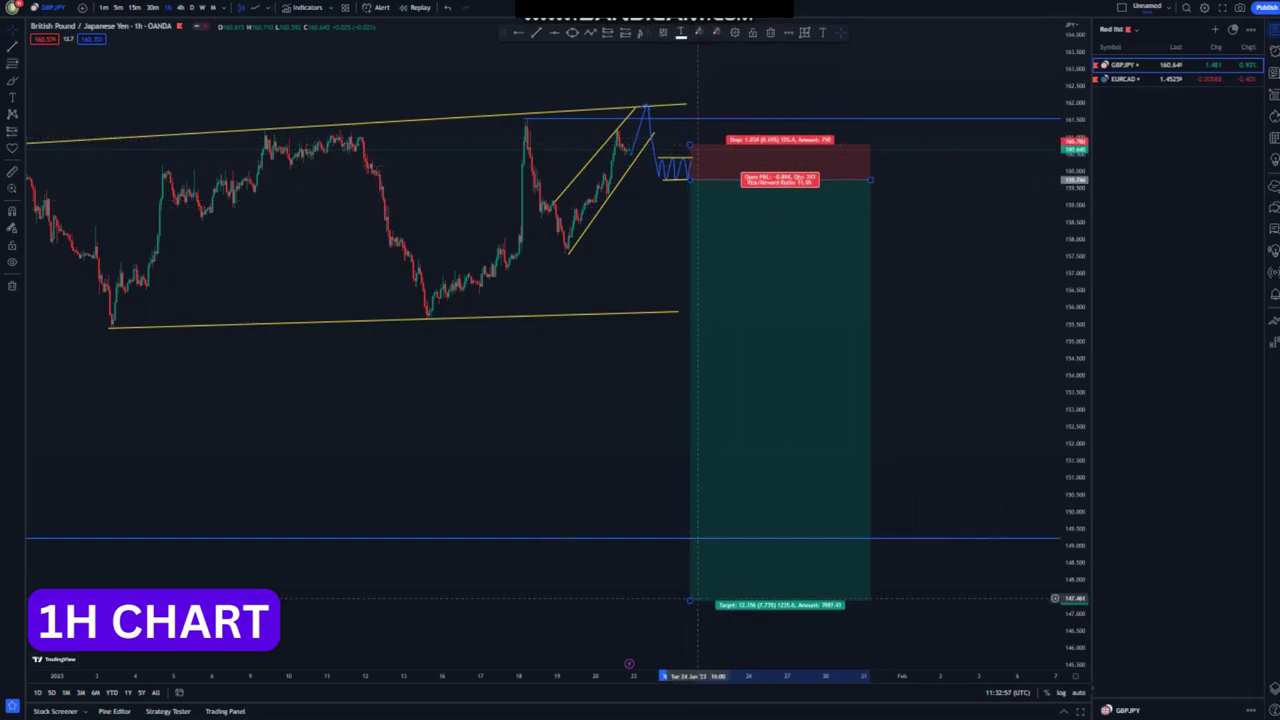
{"action": "left_click_drag", "start_coordinate": [689, 600], "coordinate": [689, 541]}
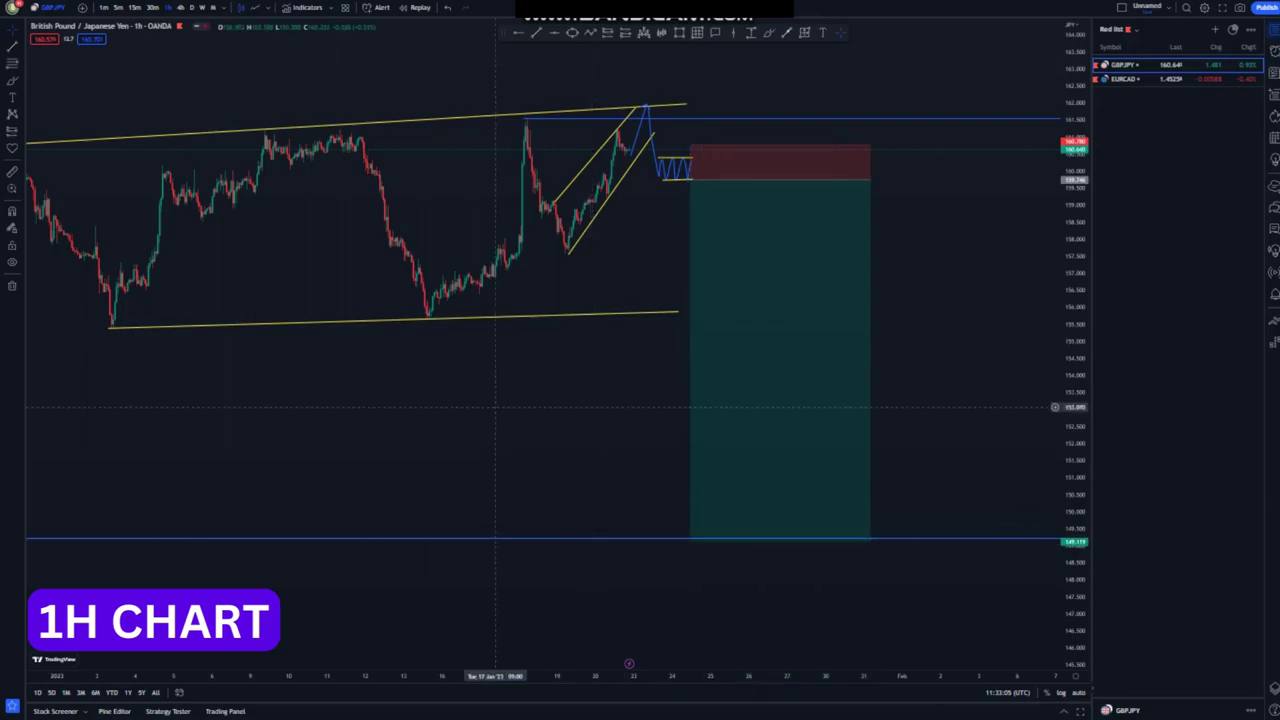
{"action": "scroll", "coordinate": [505, 320], "scroll_direction": "down", "scroll_amount": 3}
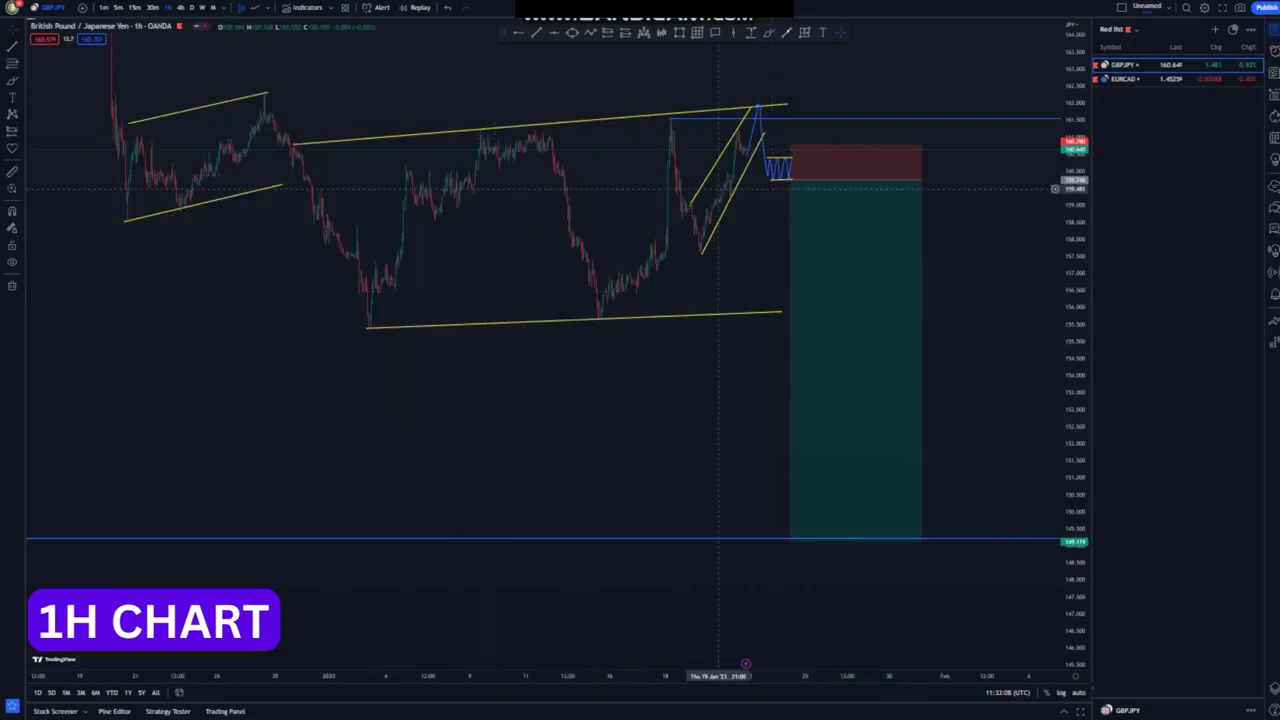
{"action": "scroll", "coordinate": [771, 190], "scroll_direction": "down", "scroll_amount": 2}
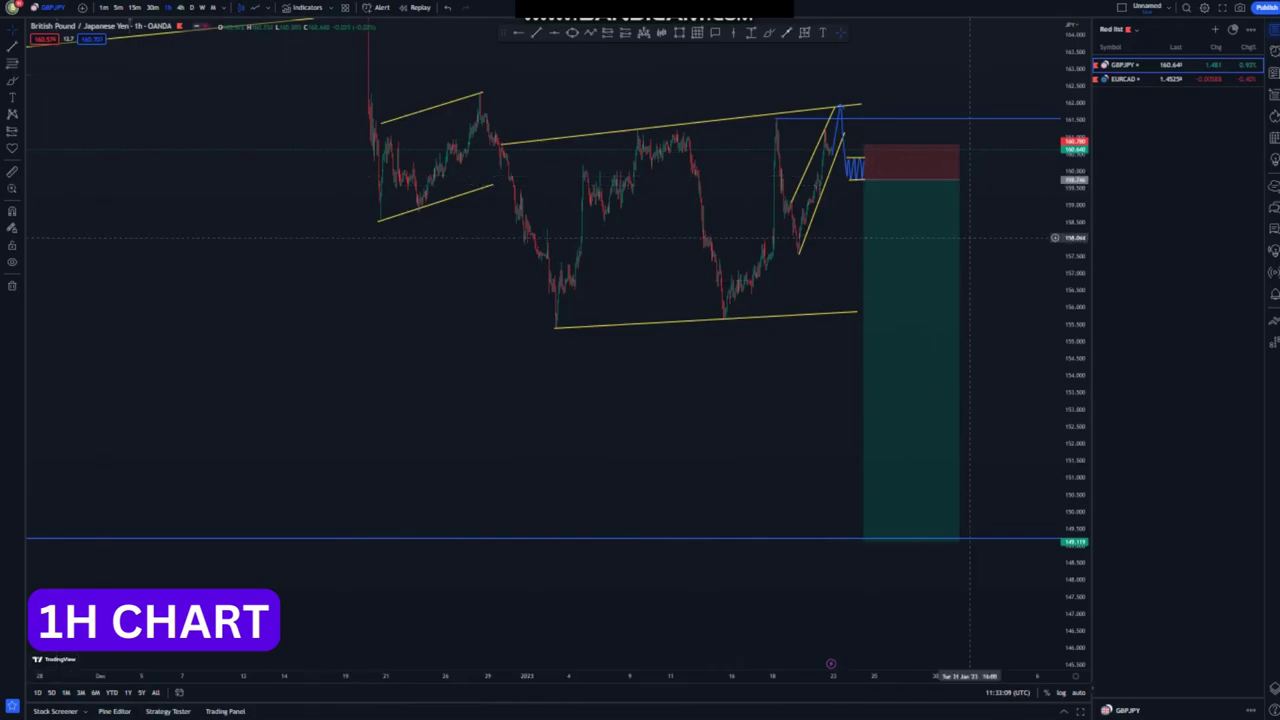
{"action": "left_click_drag", "start_coordinate": [1075, 243], "coordinate": [1075, 332]}
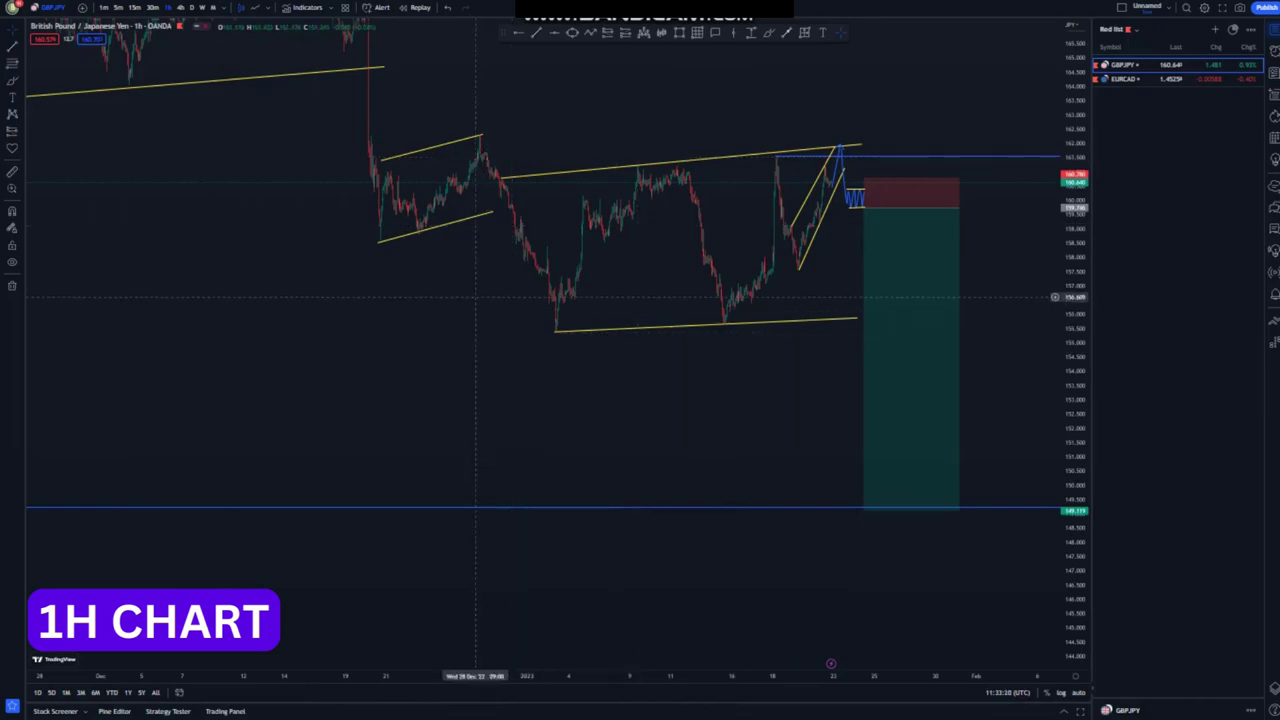
{"action": "scroll", "coordinate": [637, 332], "scroll_direction": "up", "scroll_amount": 3}
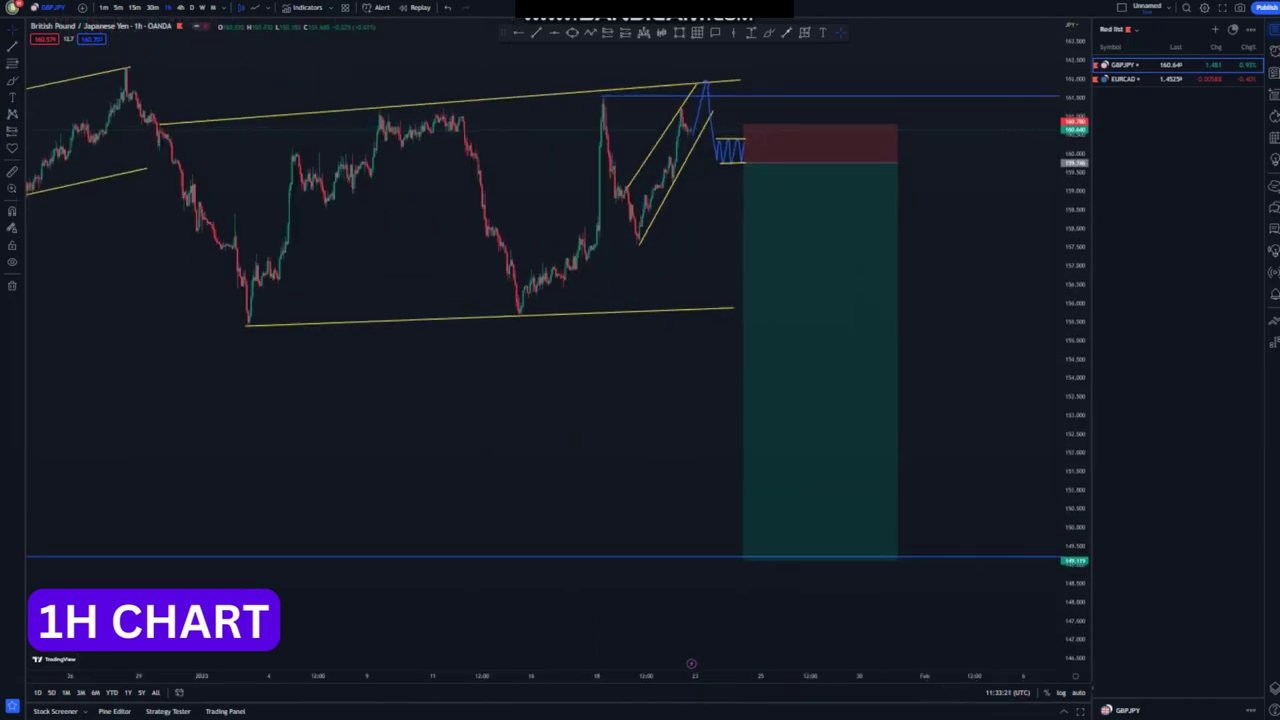
Step: Open the EURCAD chart from the watchlist on the weekly timeframe, framing price action from 2020 onward
{"action": "left_click", "coordinate": [1160, 79]}
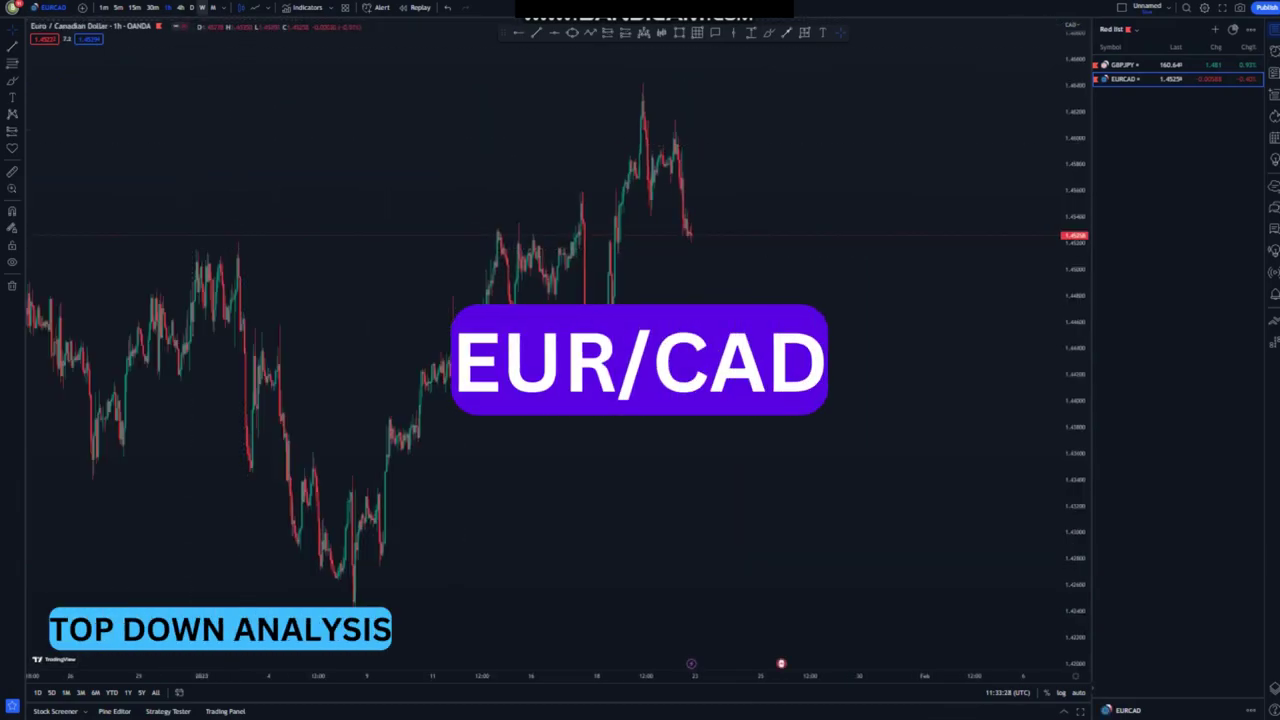
{"action": "left_click", "coordinate": [202, 7]}
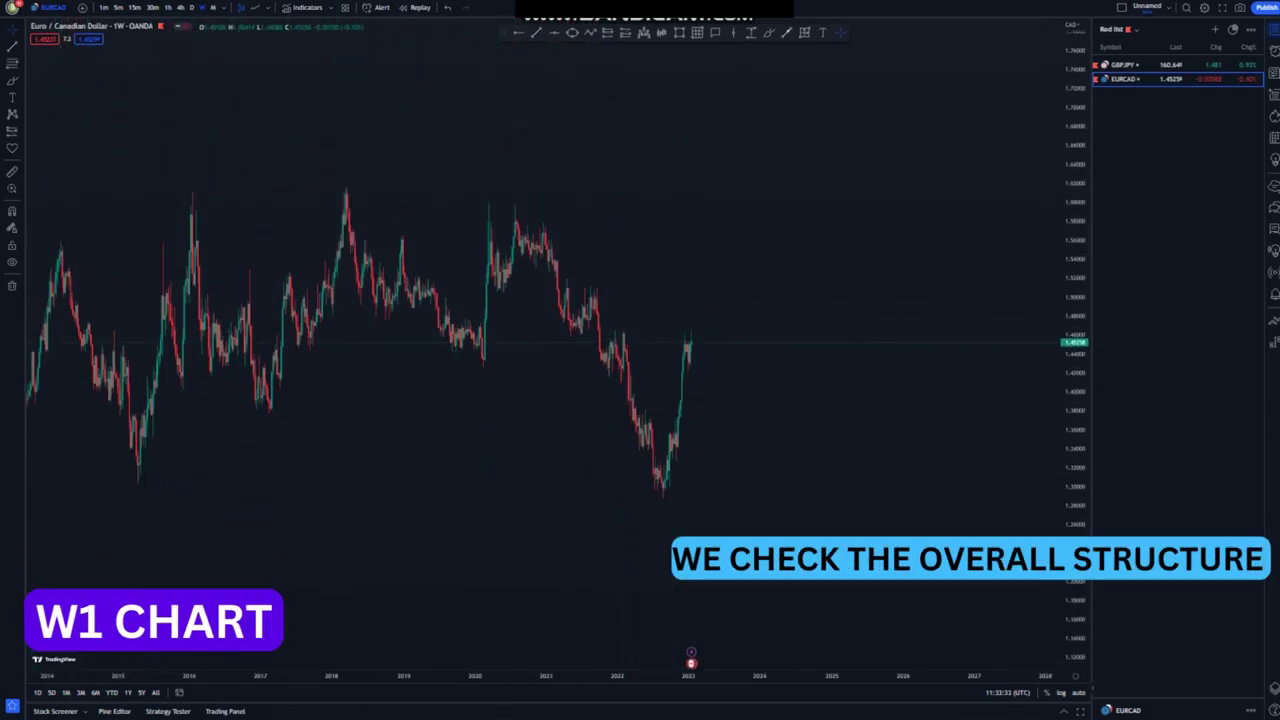
{"action": "left_click_drag", "start_coordinate": [897, 490], "coordinate": [982, 347]}
{"action": "scroll", "coordinate": [903, 382], "scroll_direction": "up", "scroll_amount": 4}
{"action": "scroll", "coordinate": [900, 377], "scroll_direction": "up", "scroll_amount": 3}
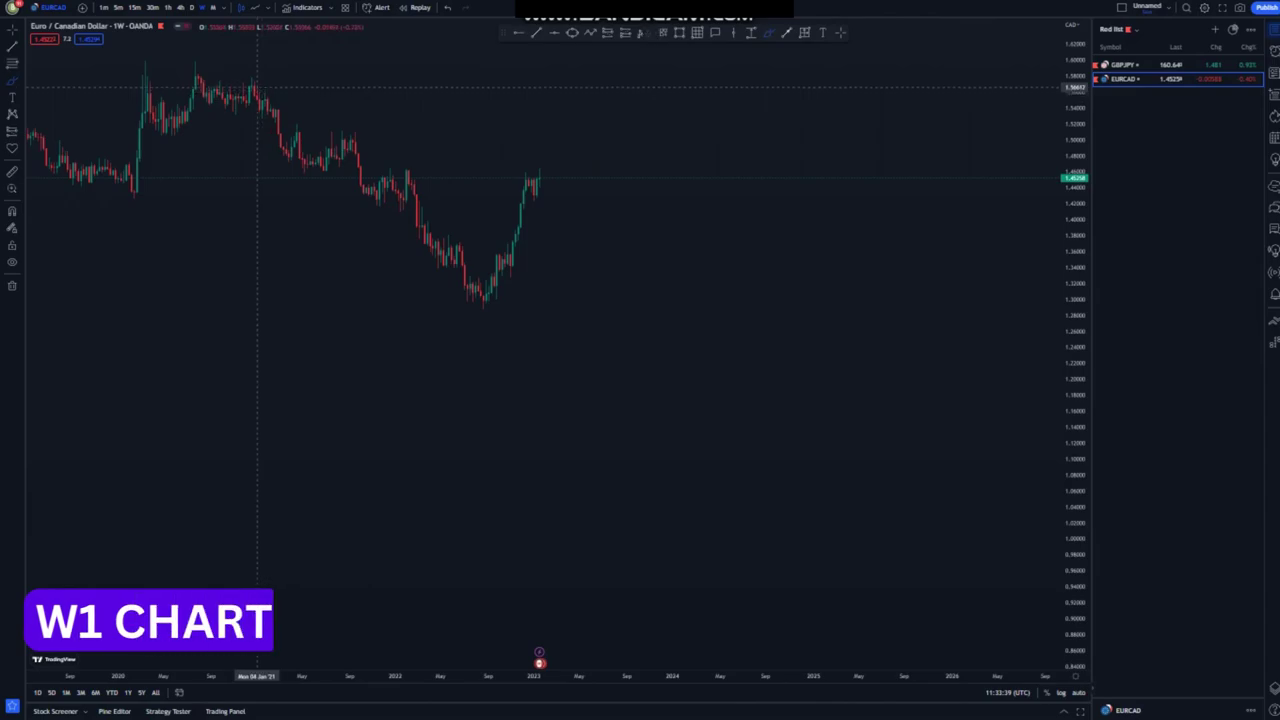
Step: Brush a falling wave along the 2021–2022 decline, from about 1.57 down to 1.27, and undo the sketch
{"action": "left_click_drag", "start_coordinate": [255, 82], "coordinate": [288, 168]}
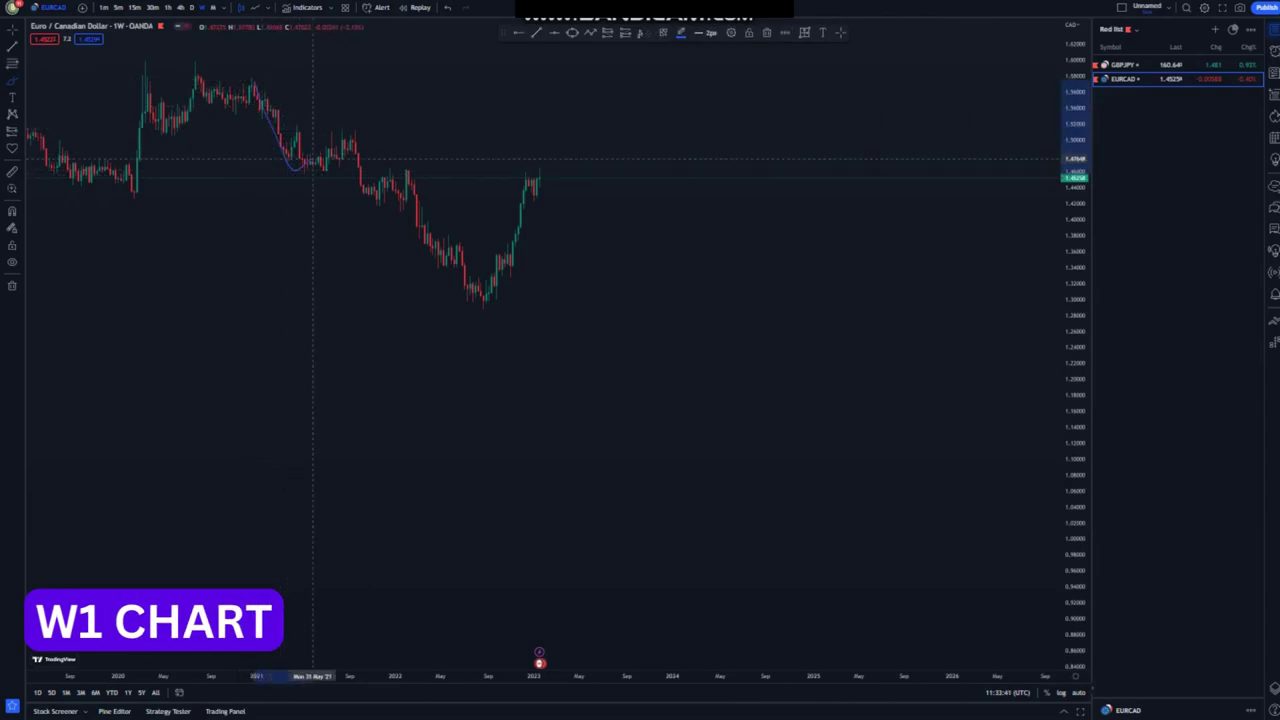
{"action": "left_click", "coordinate": [376, 205]}
{"action": "left_click_drag", "start_coordinate": [411, 181], "coordinate": [469, 326]}
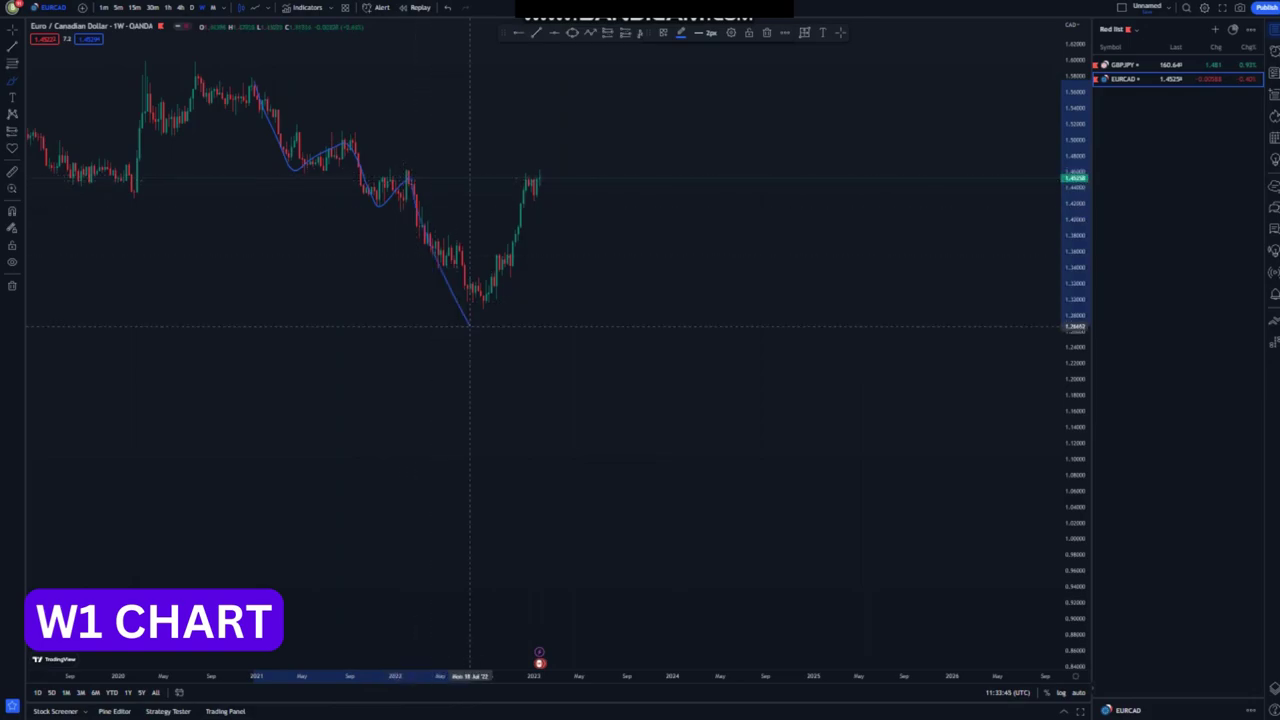
{"action": "left_click", "coordinate": [447, 8]}
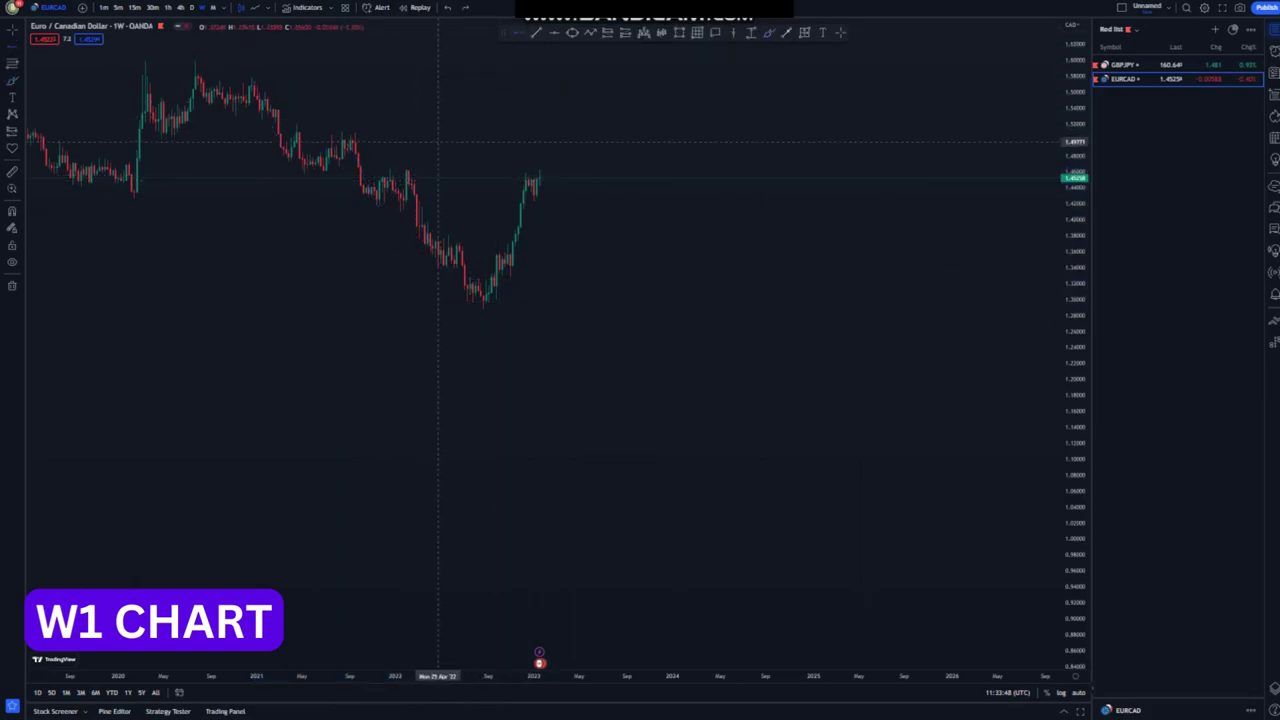
Step: Place horizontal rays at the early 2022 swing high, about 1.46, and the August 2022 low, about 1.29
{"action": "left_click", "coordinate": [407, 172]}
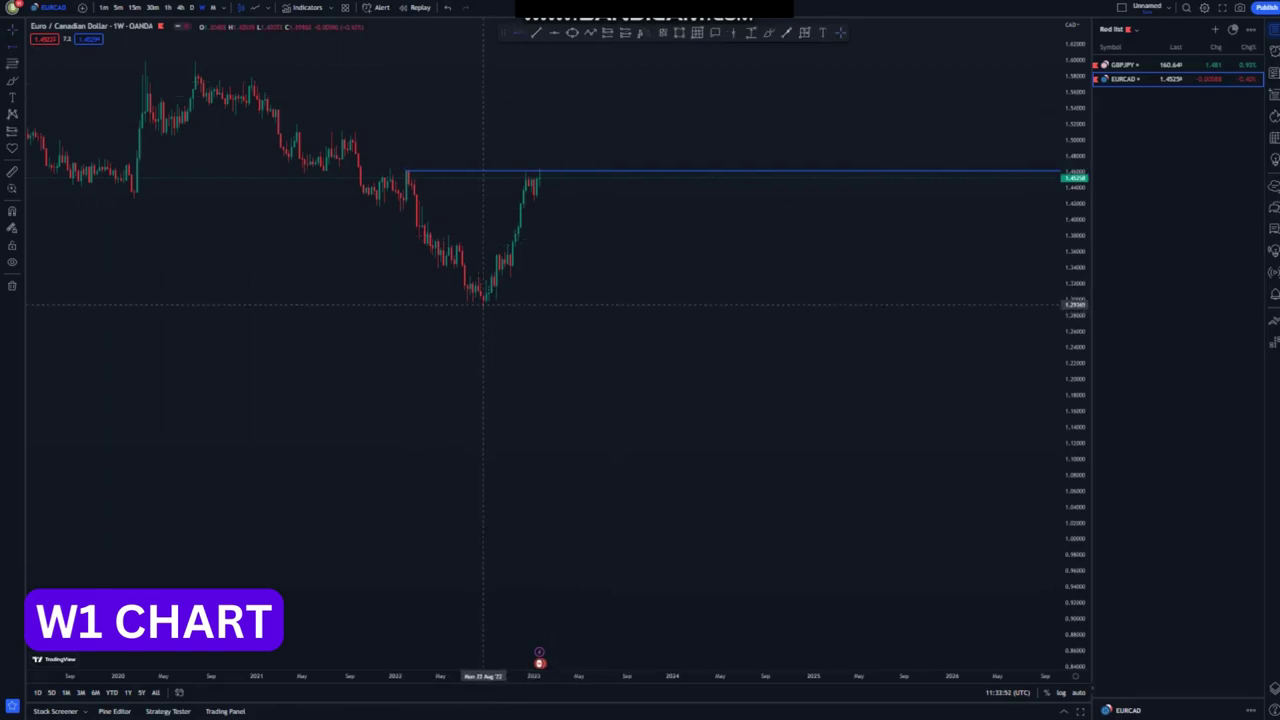
{"action": "left_click", "coordinate": [481, 305]}
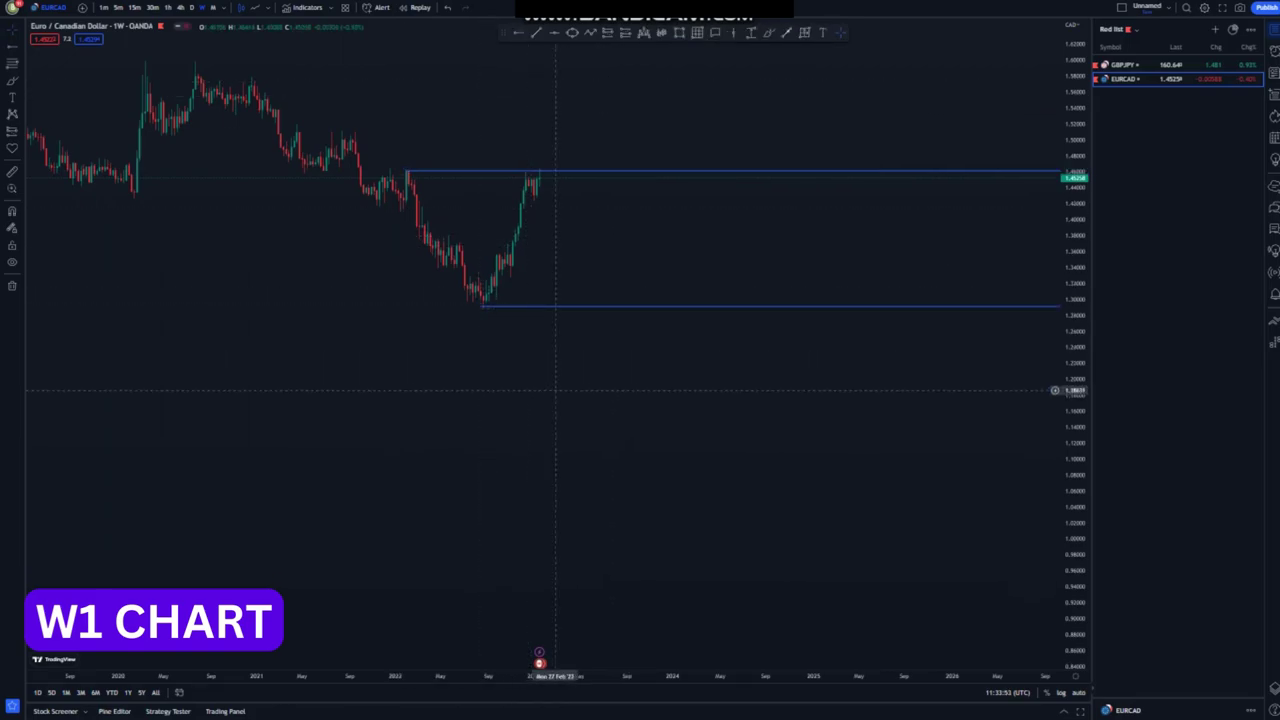
Step: Sketch a projected drop to about 1.29 and a stepped rise to about 1.58, add a ray at about 1.60, and remove all three
{"action": "scroll", "coordinate": [553, 391], "scroll_direction": "down", "scroll_amount": 2}
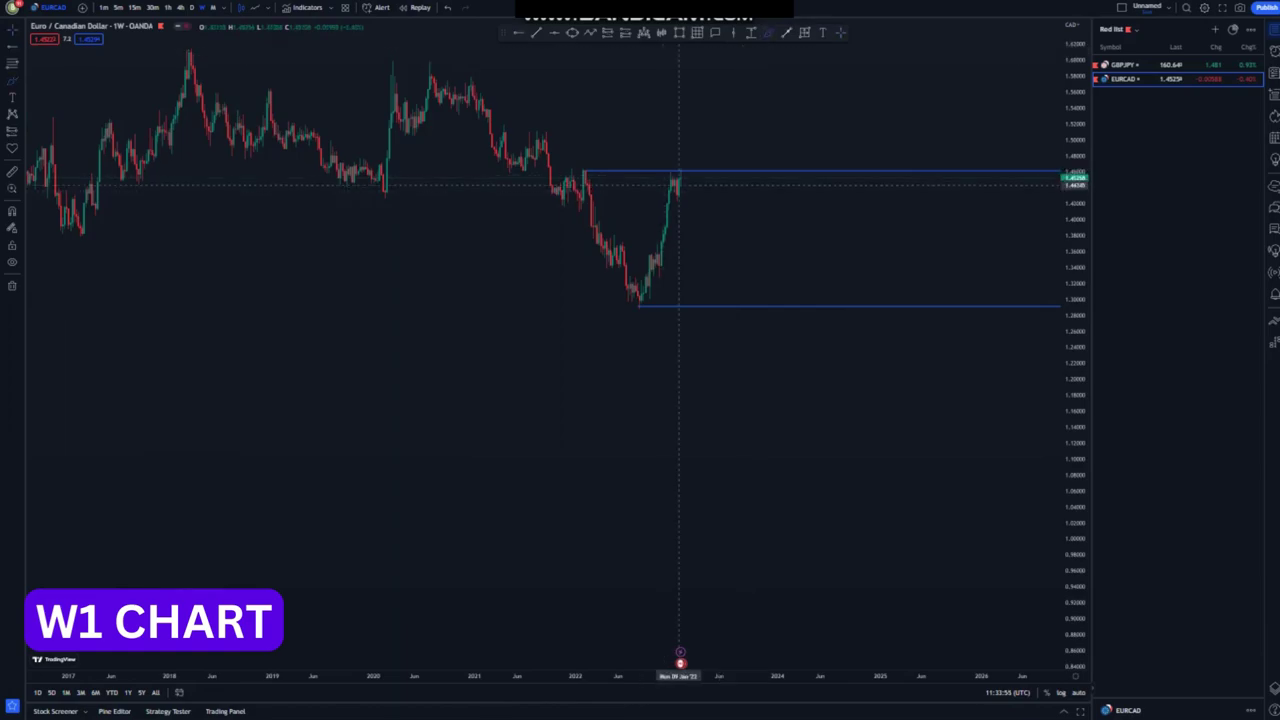
{"action": "left_click_drag", "start_coordinate": [679, 180], "coordinate": [716, 300]}
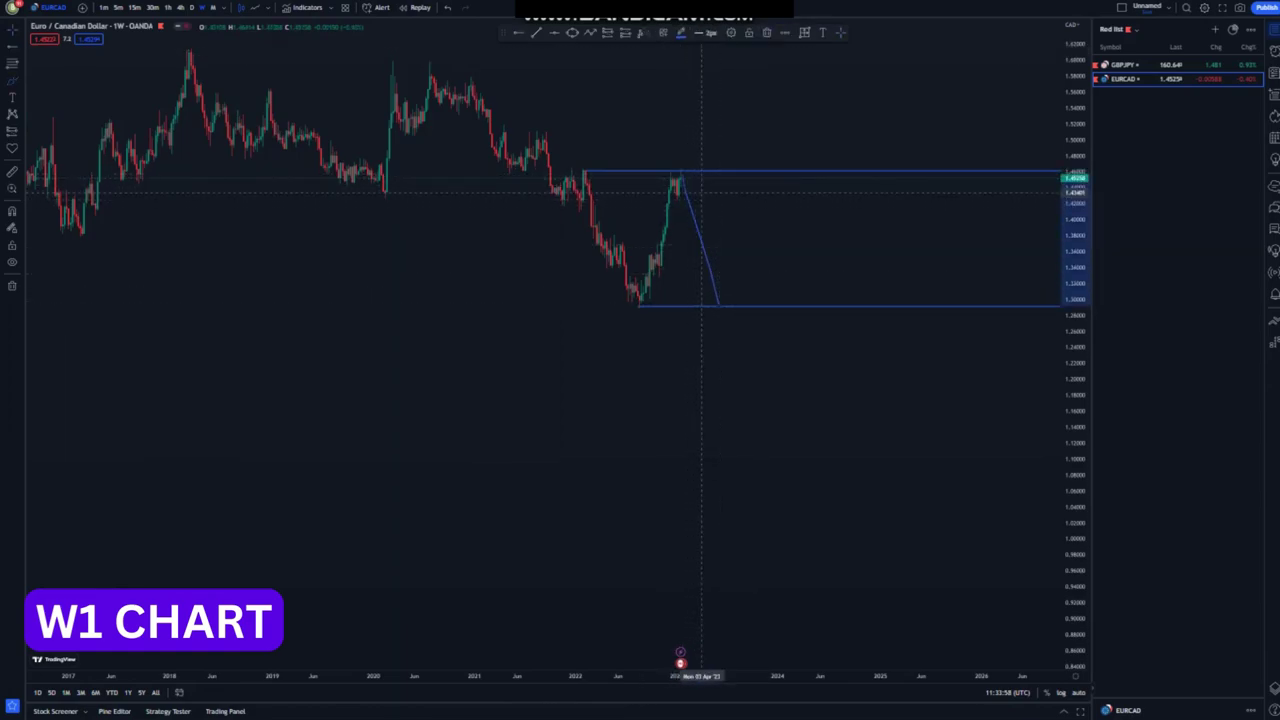
{"action": "left_click_drag", "start_coordinate": [680, 180], "coordinate": [686, 111]}
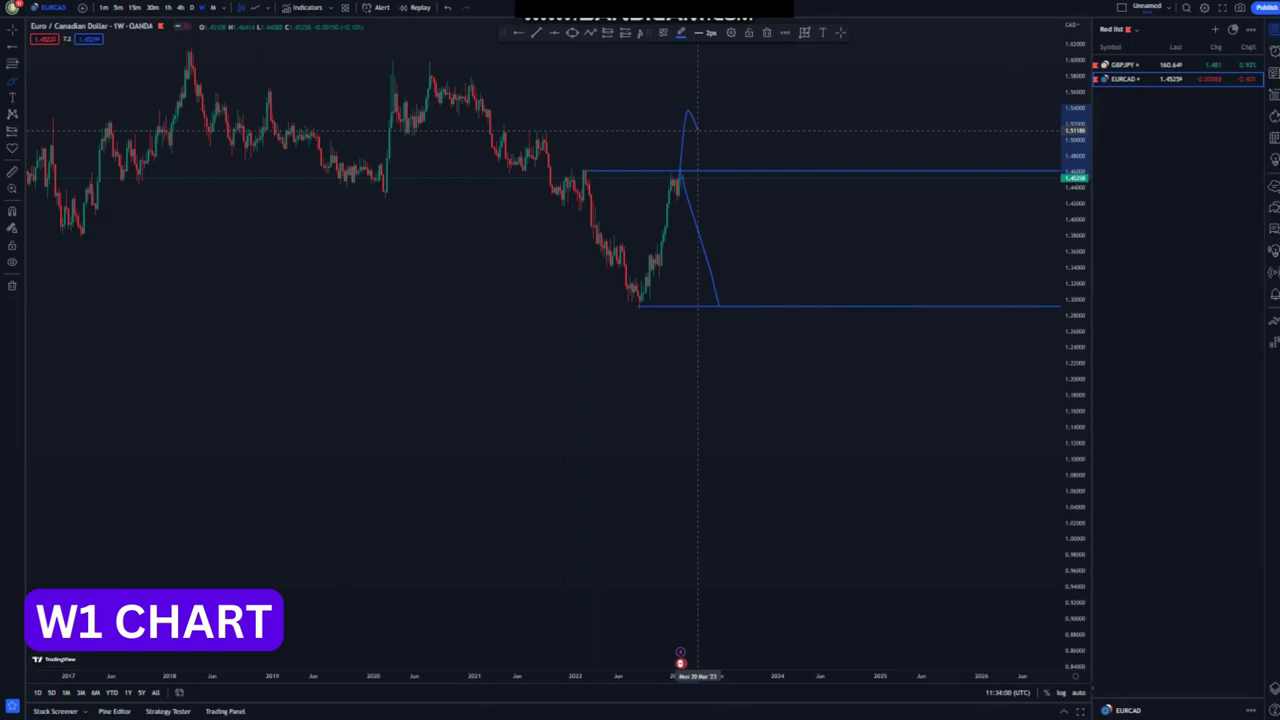
{"action": "mouse_move", "coordinate": [697, 130]}
{"action": "left_mouse_down"}
{"action": "mouse_move", "coordinate": [708, 88]}
{"action": "mouse_move", "coordinate": [727, 75]}
{"action": "left_mouse_up"}
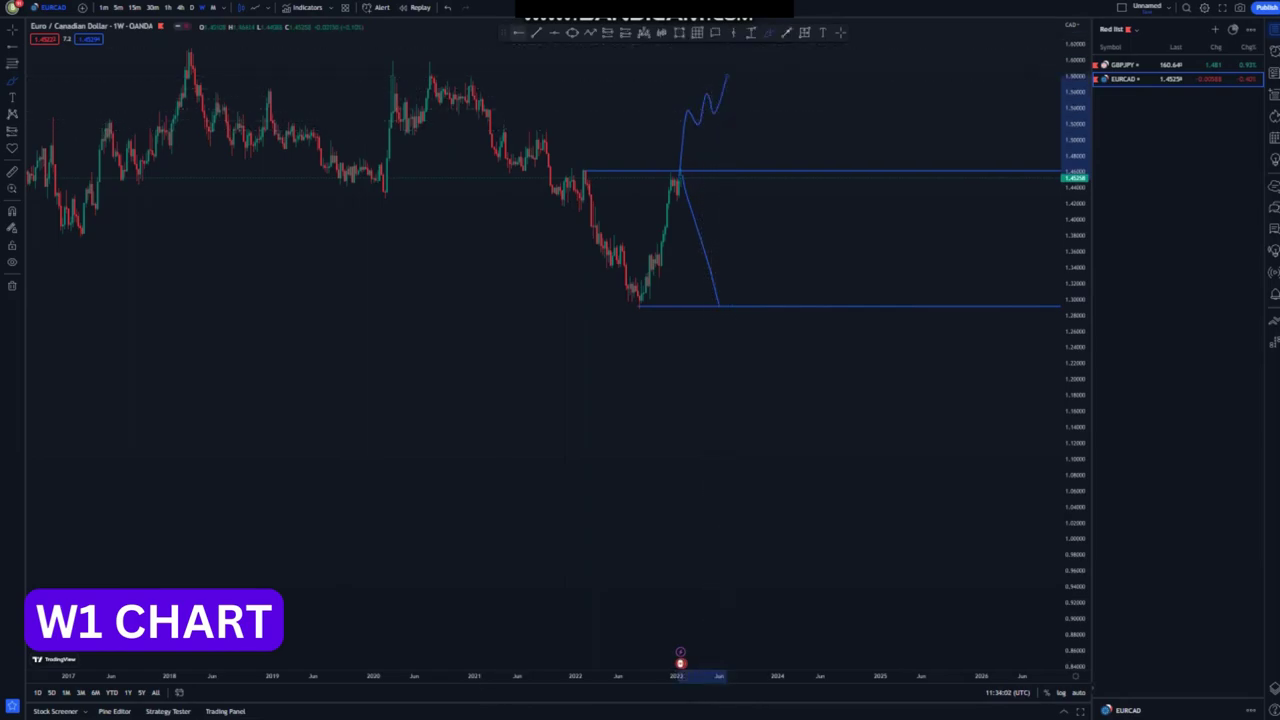
{"action": "left_click", "coordinate": [428, 62]}
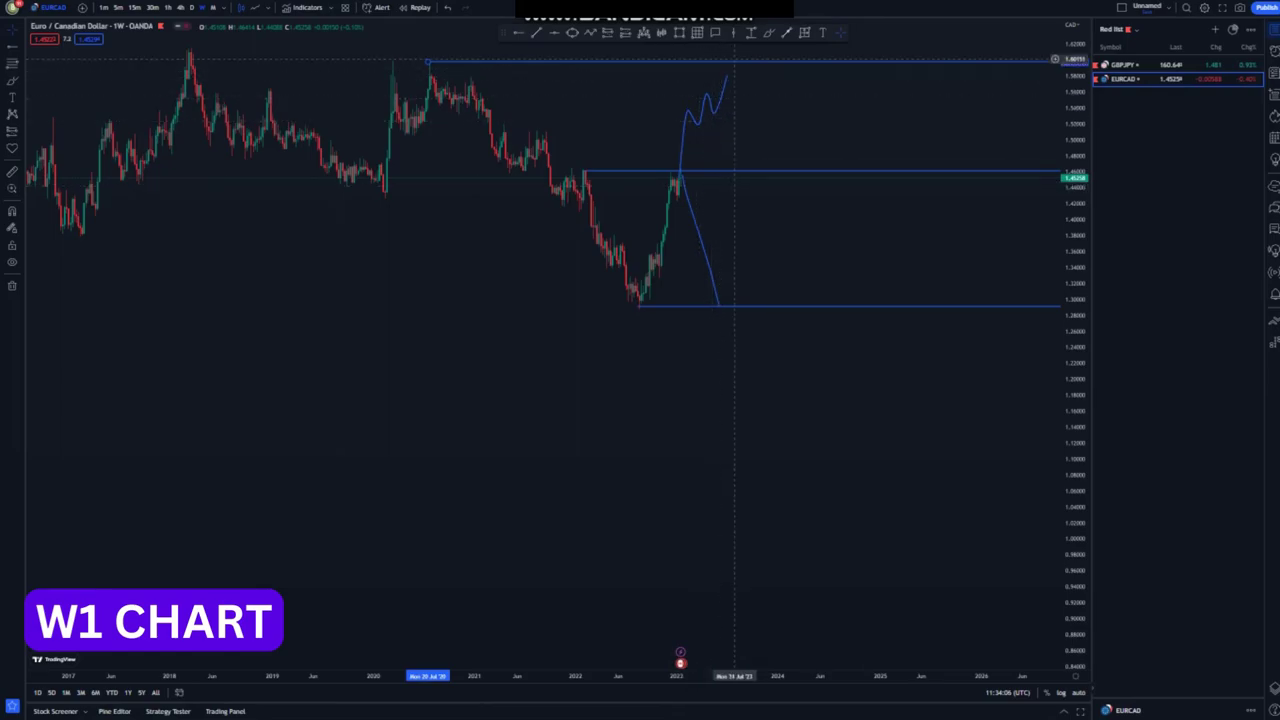
{"action": "left_click", "coordinate": [642, 63]}
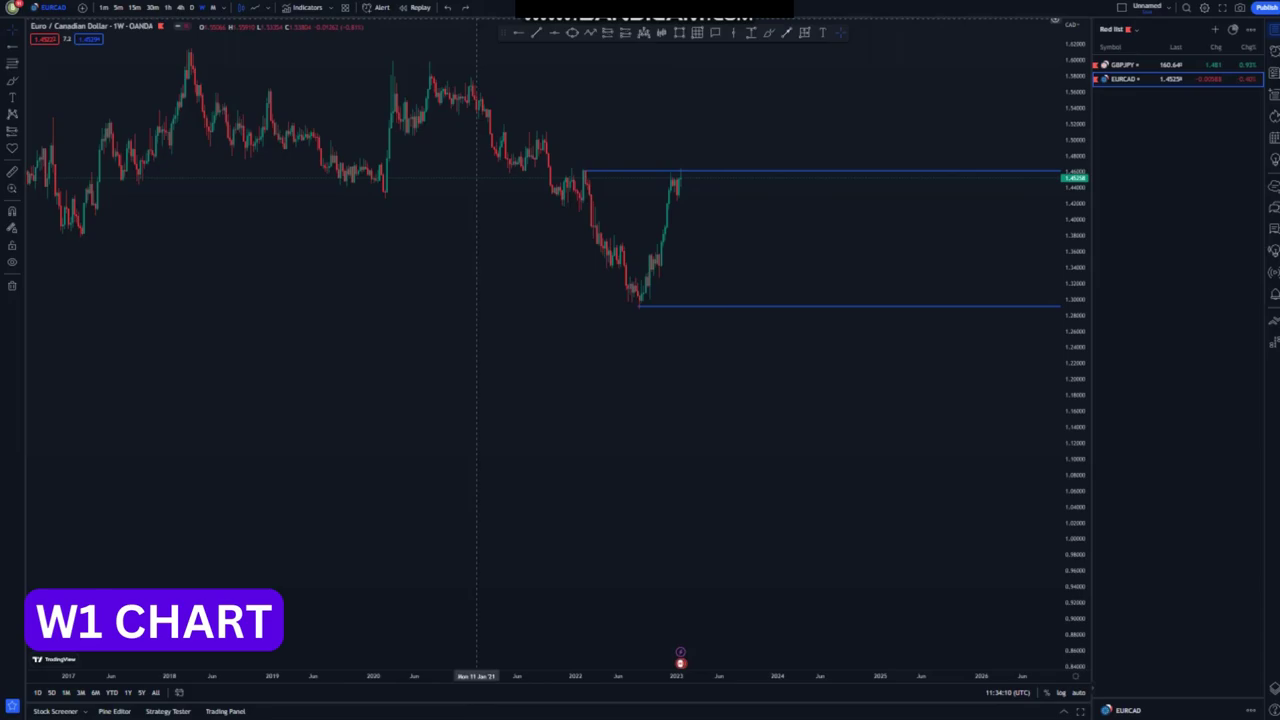
Step: Draw a falling channel around the 2020–2022 decline: upper line from about 1.60 to 1.38, lower line from about 1.51 to 1.28
{"action": "left_click", "coordinate": [431, 49]}
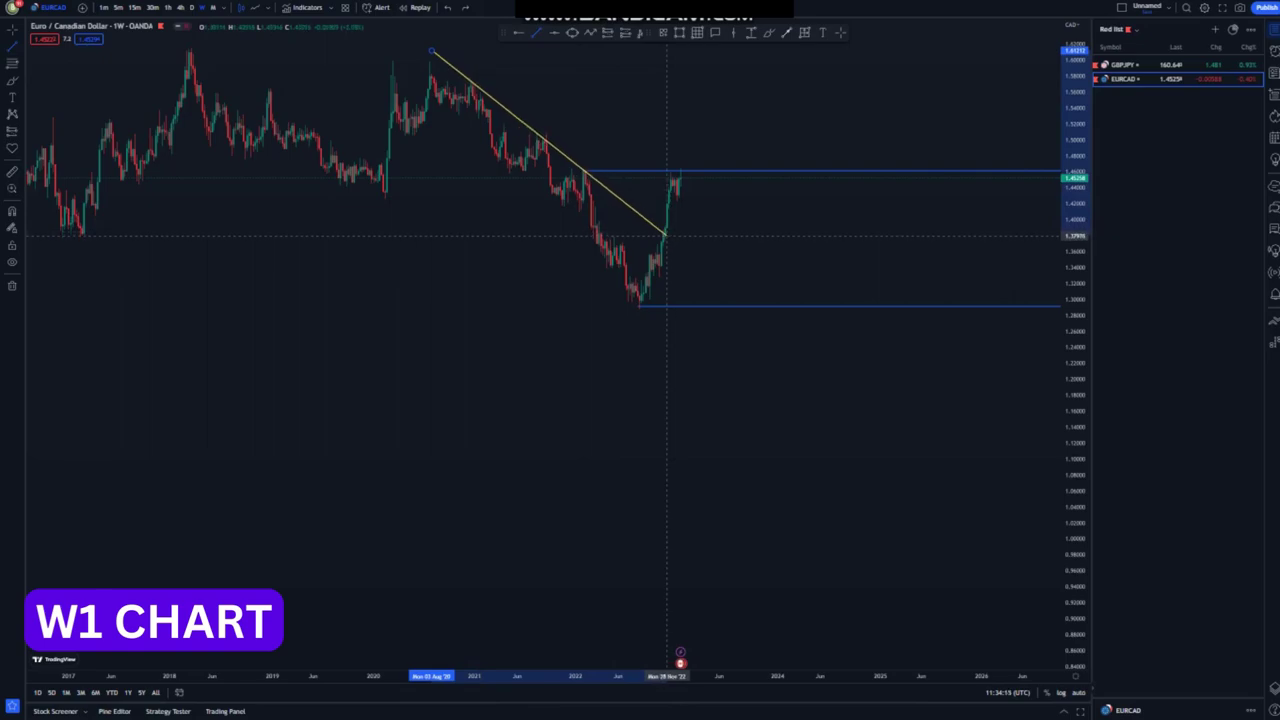
{"action": "left_click", "coordinate": [666, 234]}
{"action": "left_click_drag", "start_coordinate": [431, 50], "coordinate": [443, 62]}
{"action": "left_click", "coordinate": [529, 74]}
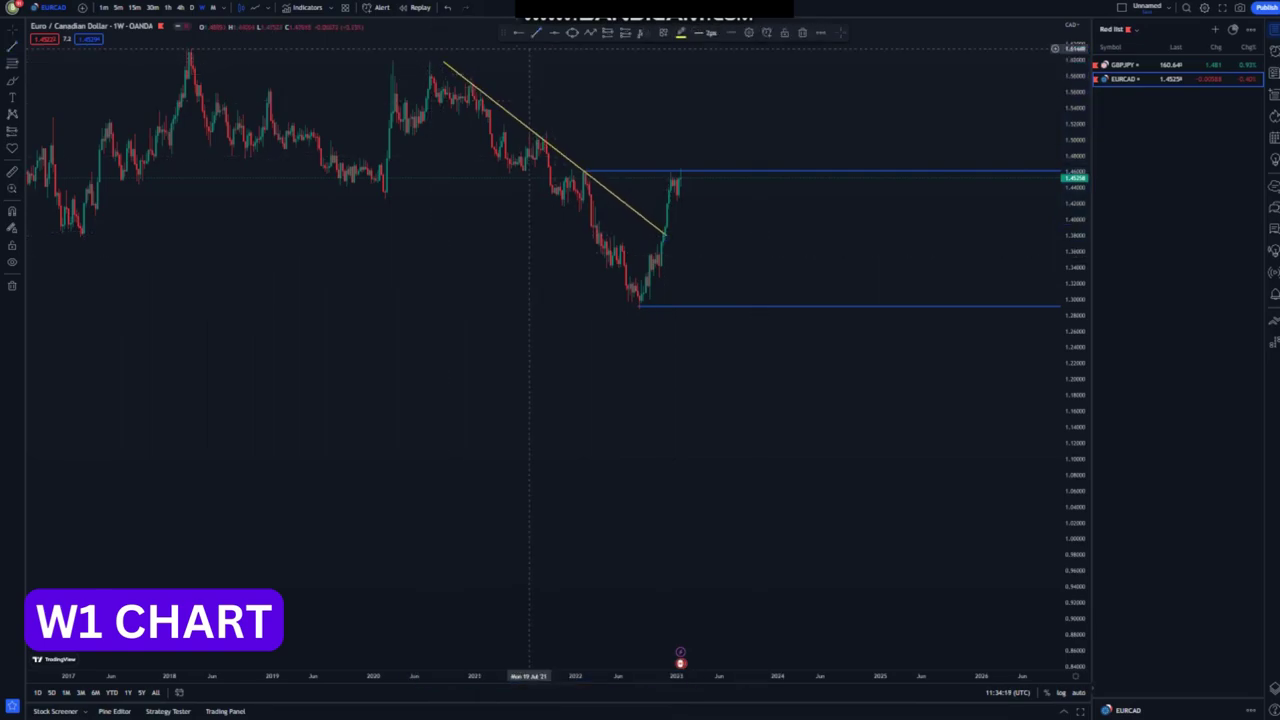
{"action": "left_click", "coordinate": [405, 129]}
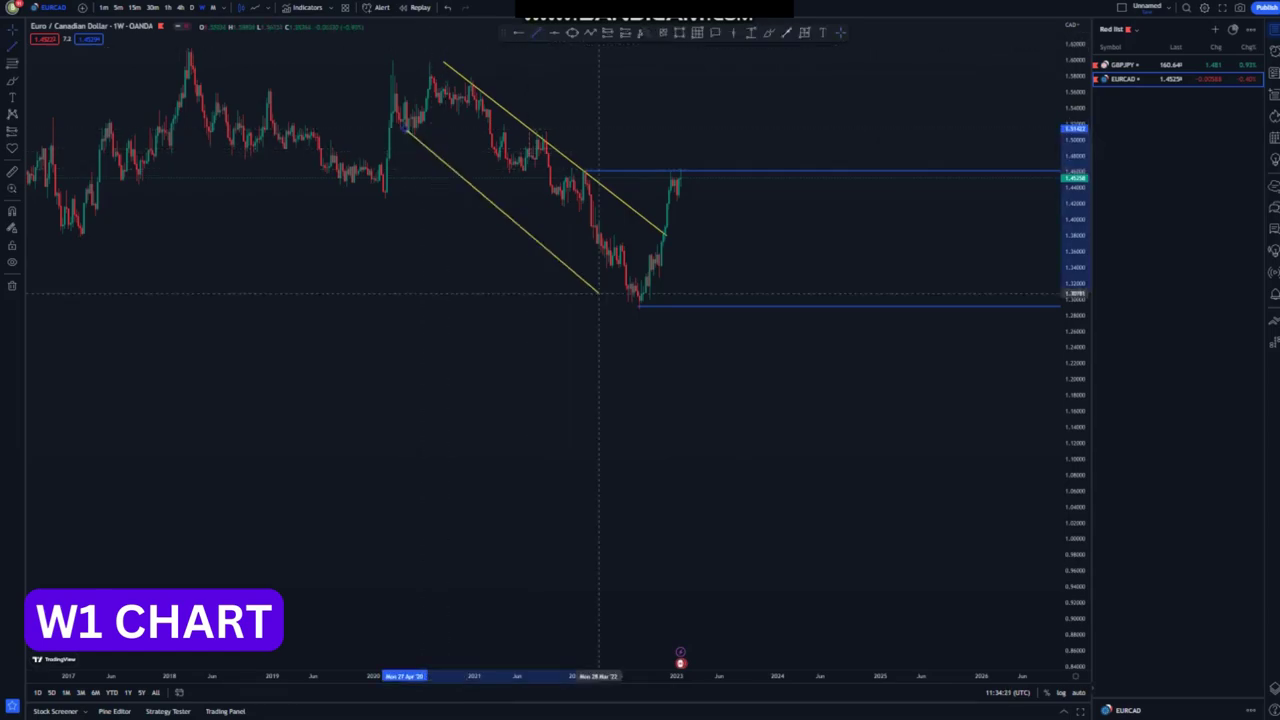
{"action": "left_click", "coordinate": [648, 313]}
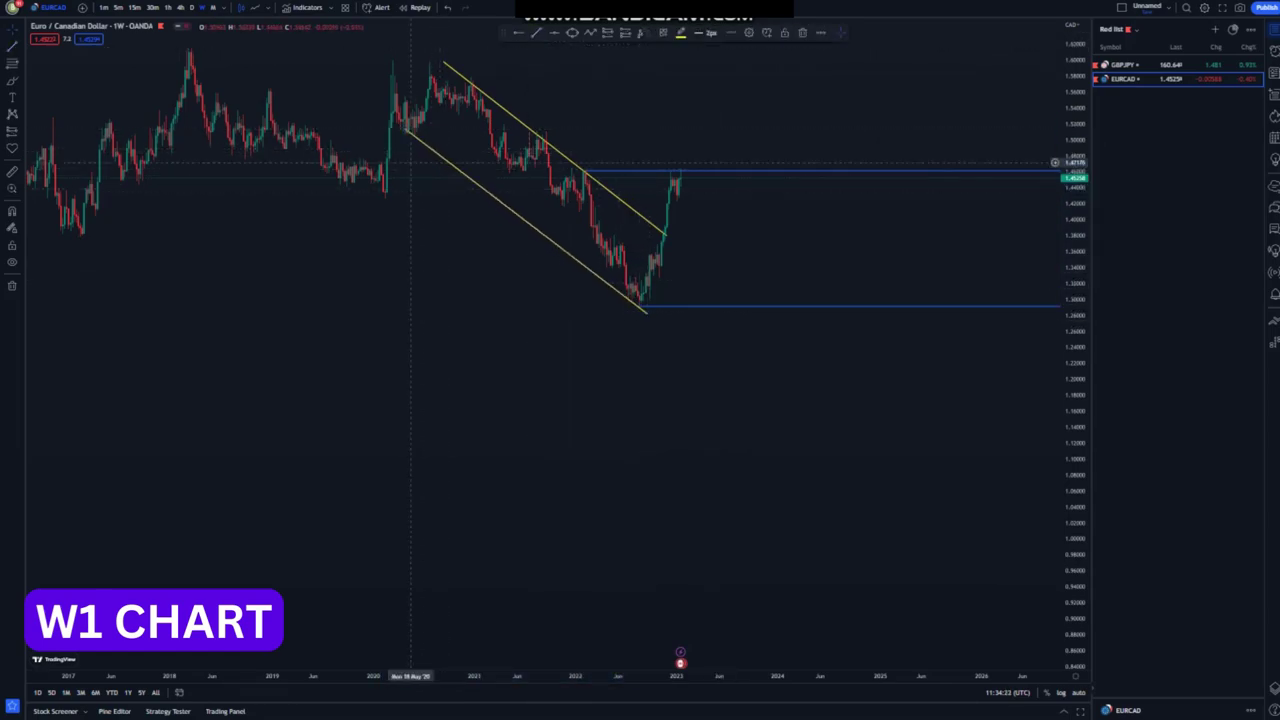
{"action": "left_click_drag", "start_coordinate": [405, 130], "coordinate": [407, 134]}
{"action": "left_click", "coordinate": [547, 104]}
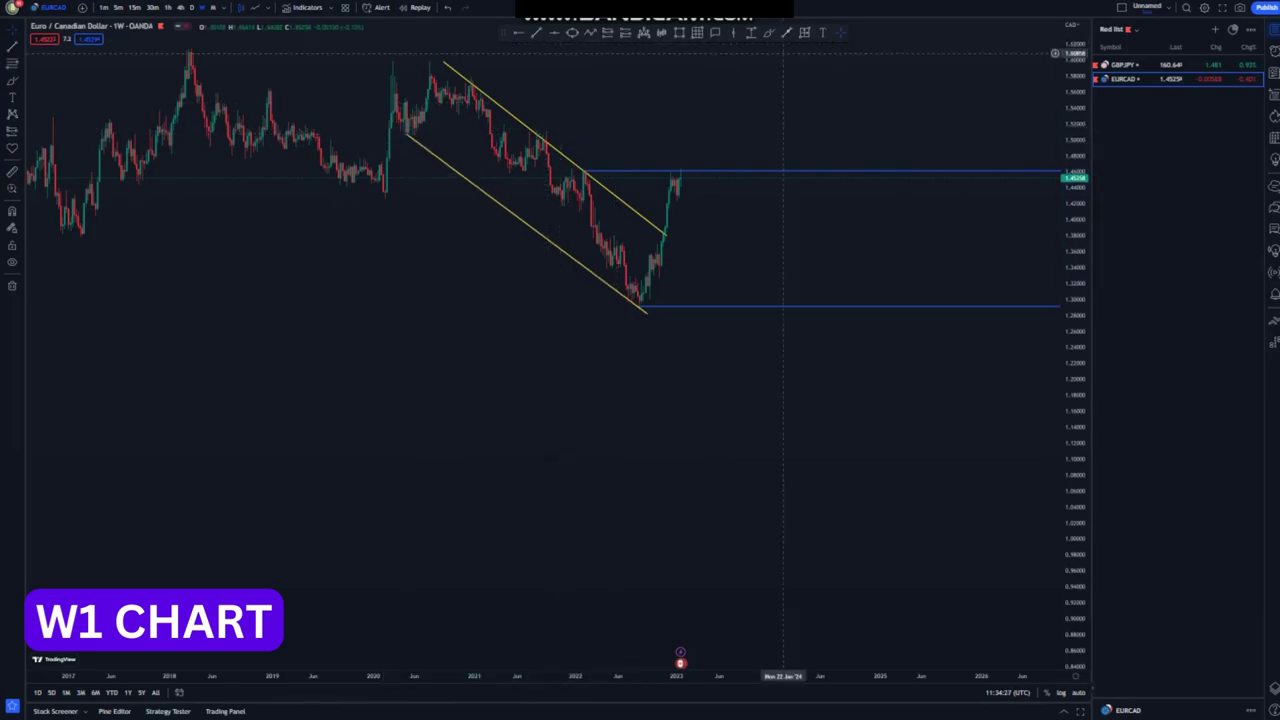
Step: Draw projection arrows from about 1.46 down to 1.29 and back up to 1.57, and undo them
{"action": "mouse_move", "coordinate": [681, 174]}
{"action": "left_mouse_down"}
{"action": "mouse_move", "coordinate": [708, 303]}
{"action": "mouse_move", "coordinate": [751, 83]}
{"action": "left_mouse_up"}
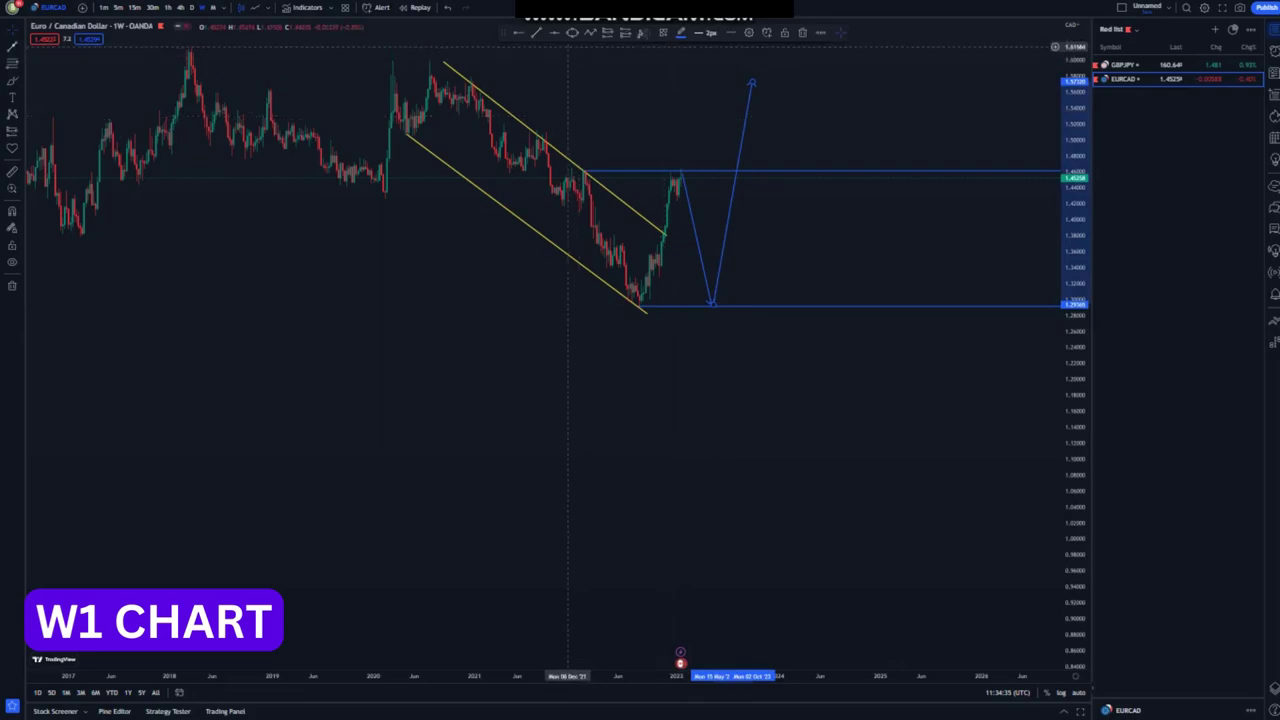
{"action": "left_click", "coordinate": [447, 8]}
{"action": "left_click", "coordinate": [447, 8]}
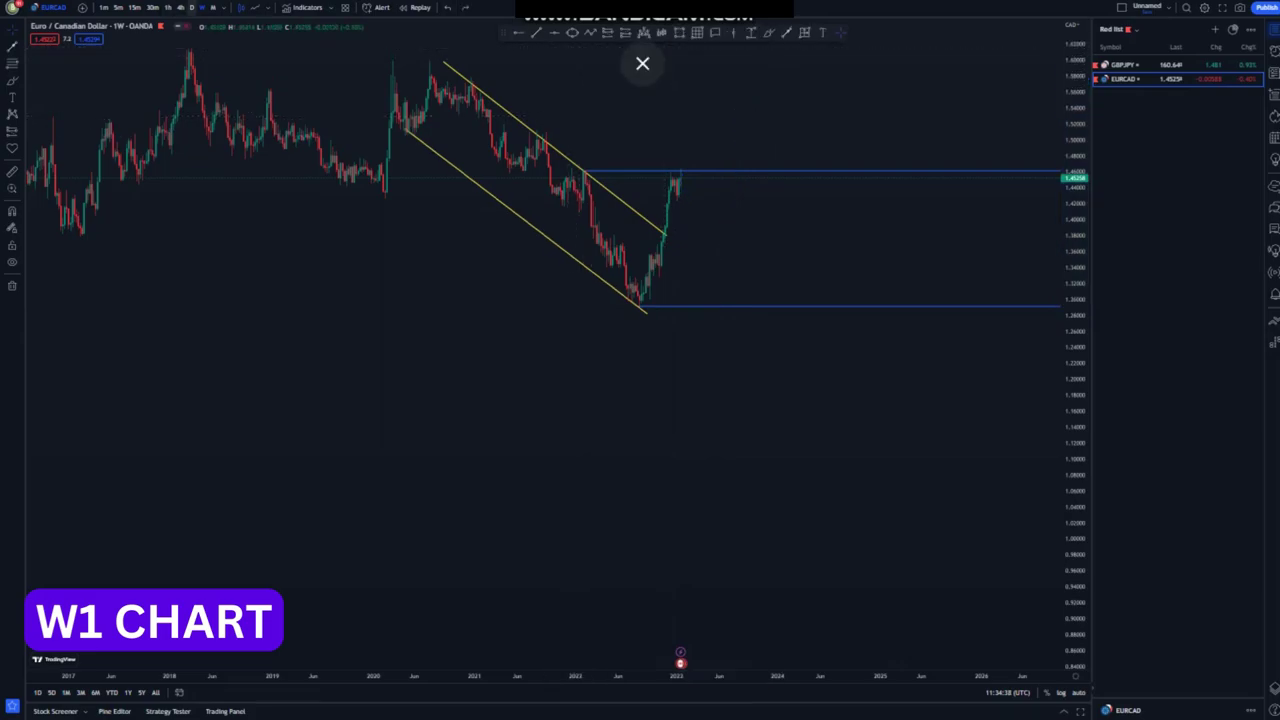
Step: Switch to the daily chart and move the end of the falling channel's upper line to about 1.39 on 17 November 2022
{"action": "left_click", "coordinate": [192, 8]}
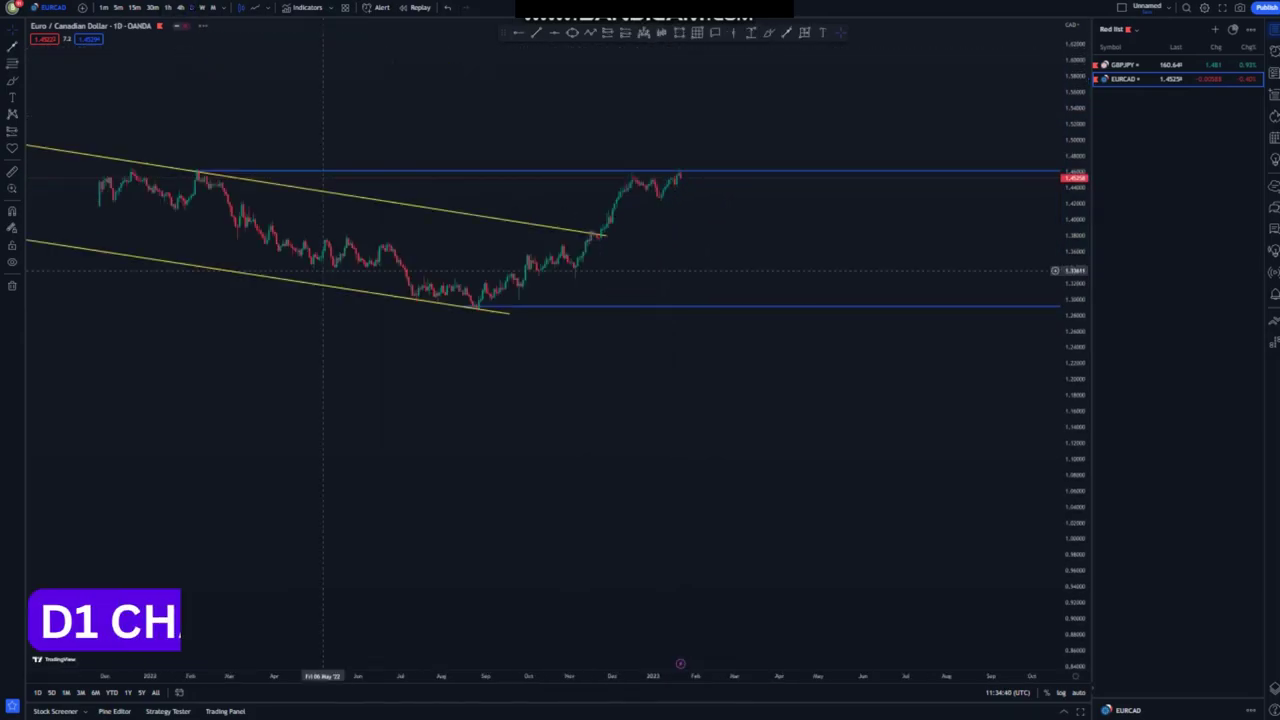
{"action": "left_click_drag", "start_coordinate": [1073, 483], "coordinate": [1073, 382]}
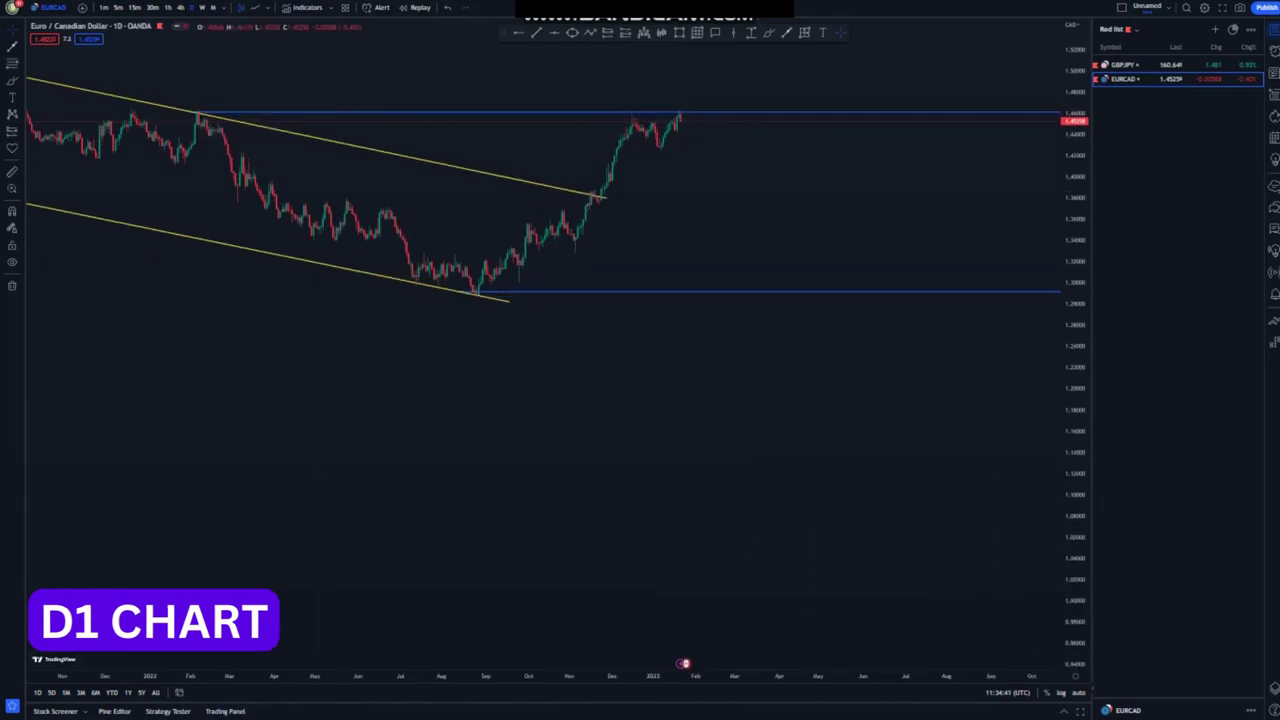
{"action": "left_click_drag", "start_coordinate": [791, 193], "coordinate": [806, 487]}
{"action": "left_click_drag", "start_coordinate": [776, 405], "coordinate": [851, 331]}
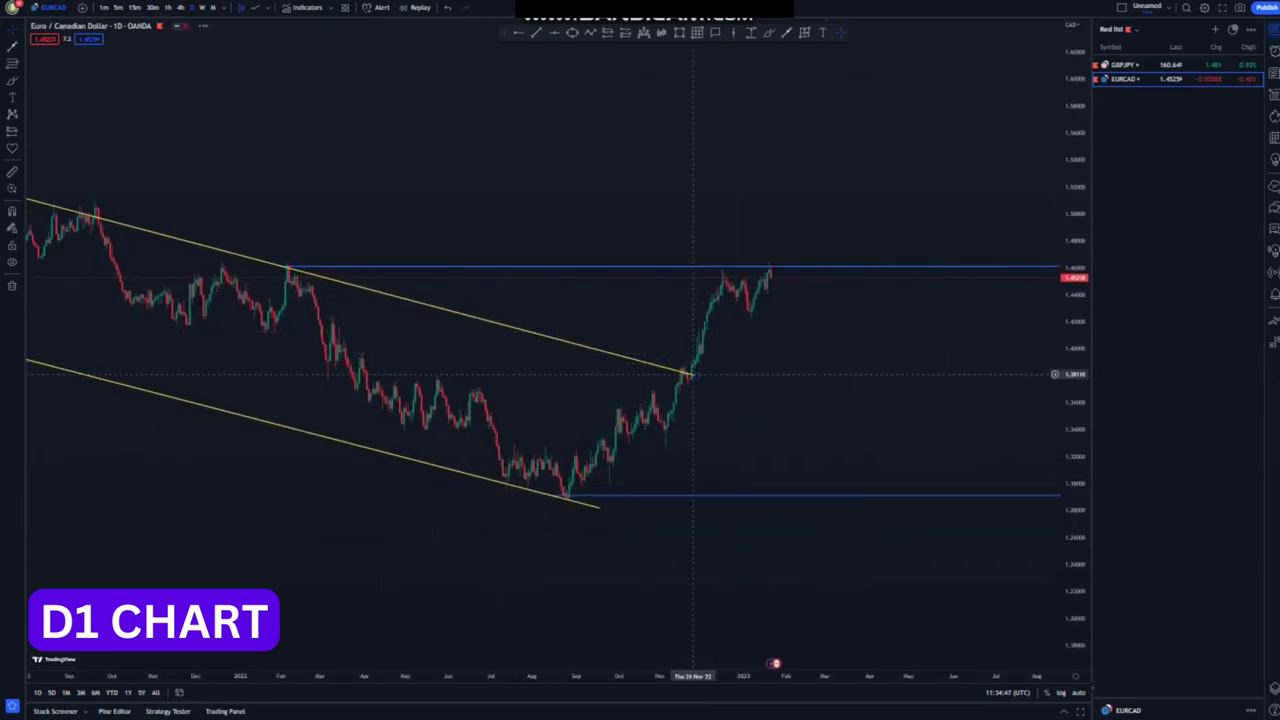
{"action": "left_click_drag", "start_coordinate": [694, 372], "coordinate": [684, 363]}
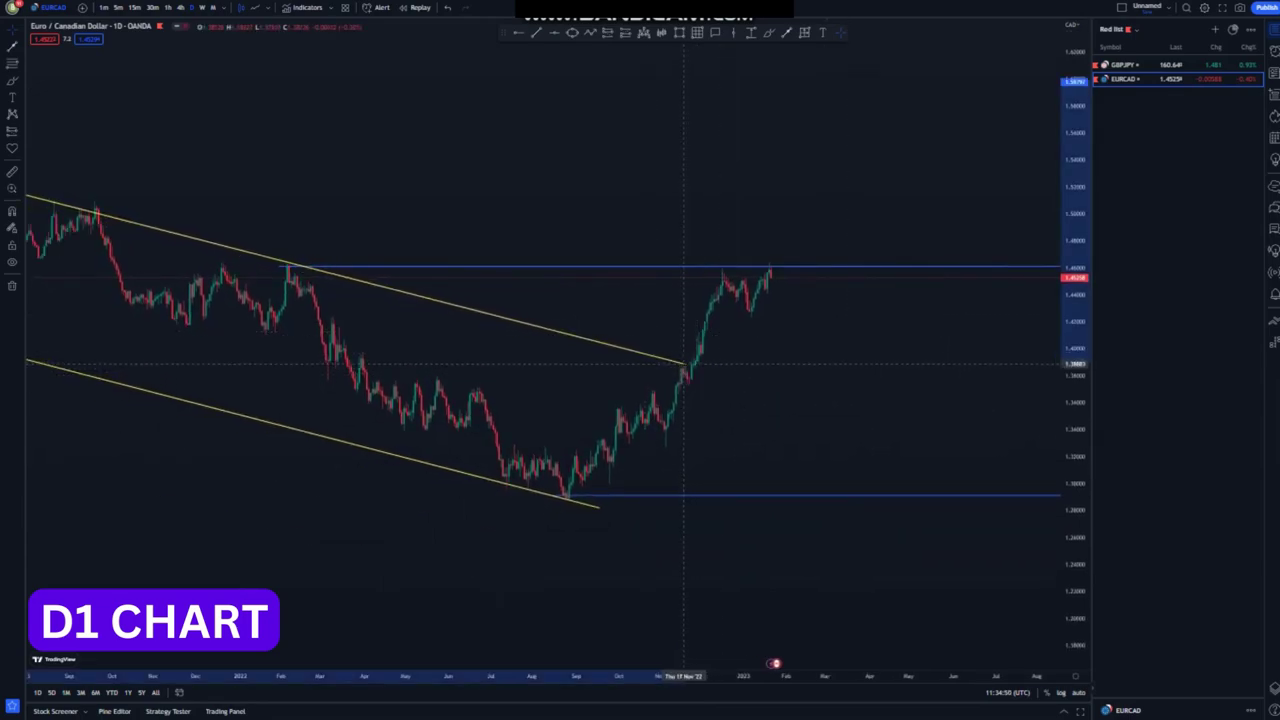
{"action": "left_click", "coordinate": [737, 377]}
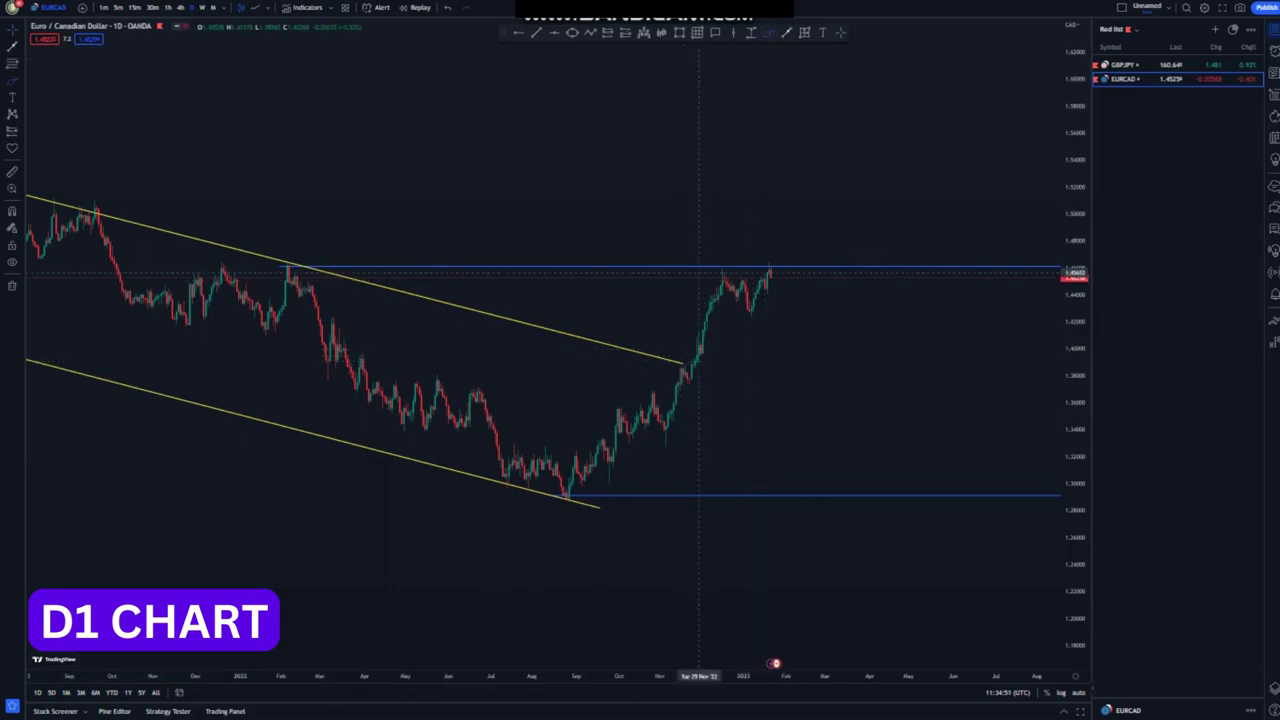
Step: Brush the double top under the upper ray with a projected drop to about 1.29 and rise to 1.56, and undo the sketches
{"action": "left_click_drag", "start_coordinate": [720, 273], "coordinate": [747, 320]}
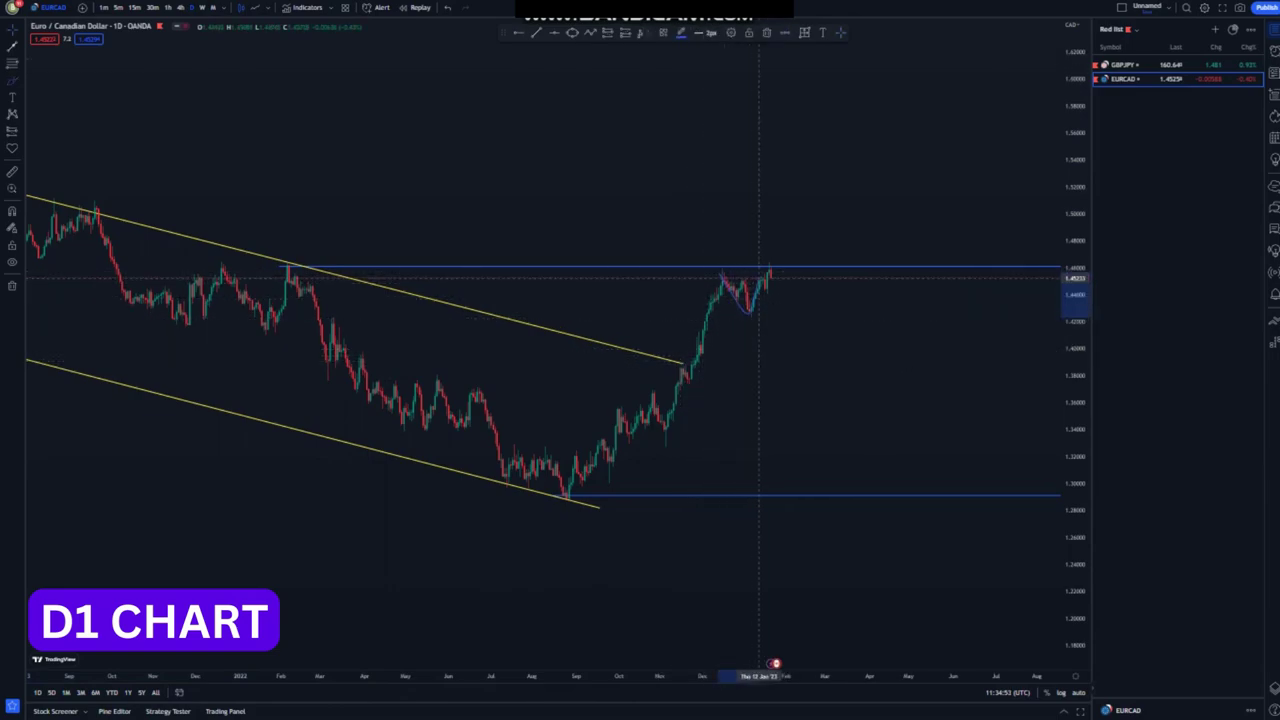
{"action": "mouse_move", "coordinate": [768, 270]}
{"action": "left_mouse_down"}
{"action": "mouse_move", "coordinate": [729, 285]}
{"action": "mouse_move", "coordinate": [722, 268]}
{"action": "mouse_move", "coordinate": [779, 268]}
{"action": "mouse_move", "coordinate": [813, 493]}
{"action": "mouse_move", "coordinate": [884, 137]}
{"action": "left_mouse_up"}
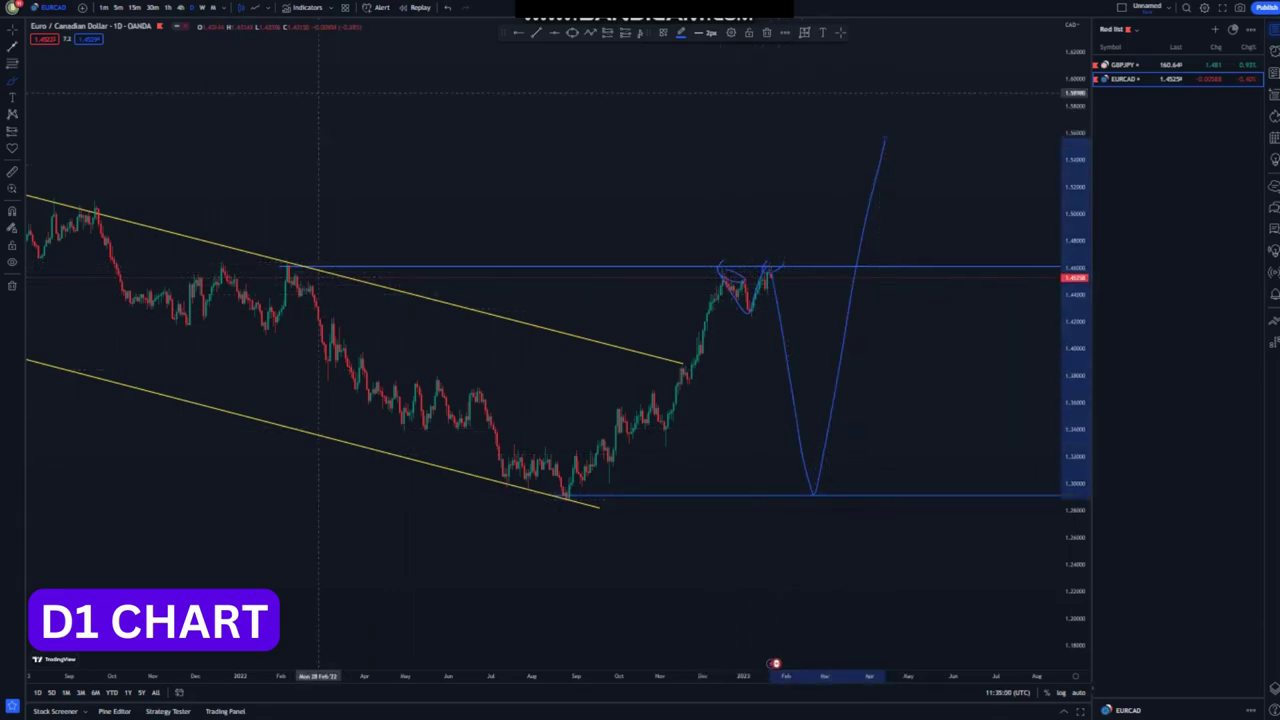
{"action": "left_click", "coordinate": [447, 7]}
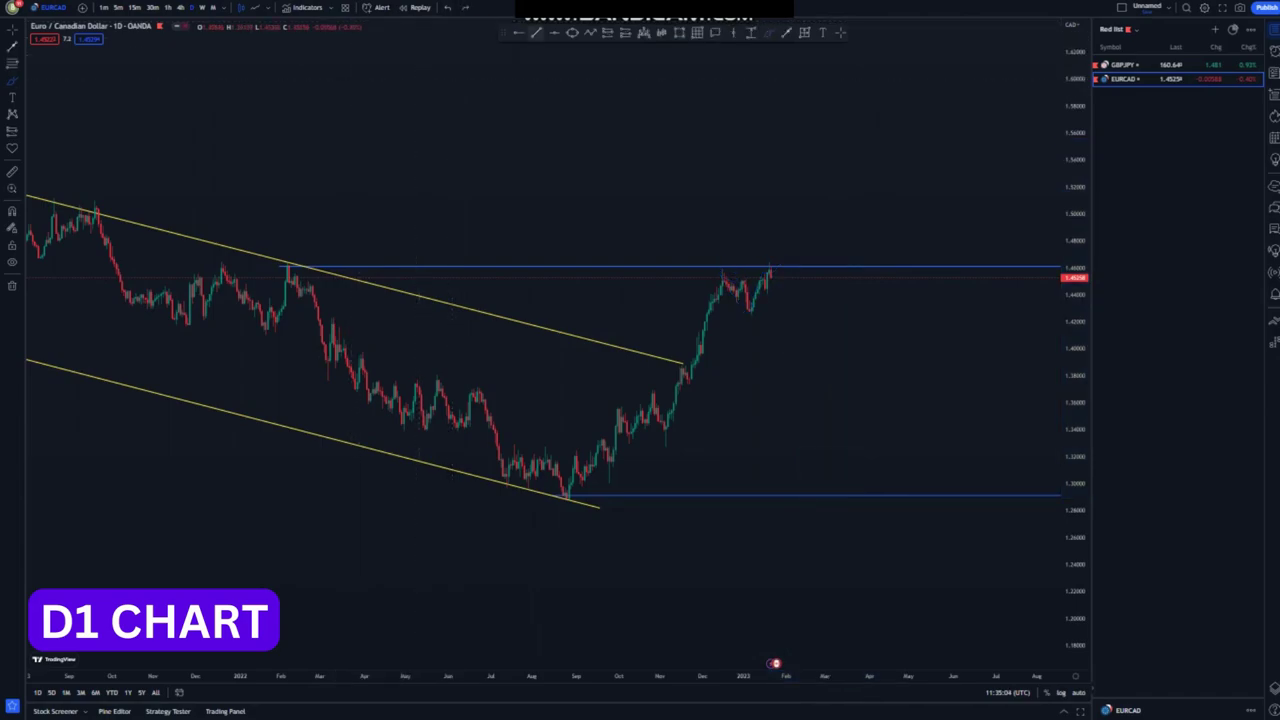
Step: Draw a rising channel around the rally since October 2022: upper line from about 1.35 to 1.47, lower line from about 1.33 to 1.46
{"action": "left_click", "coordinate": [620, 410]}
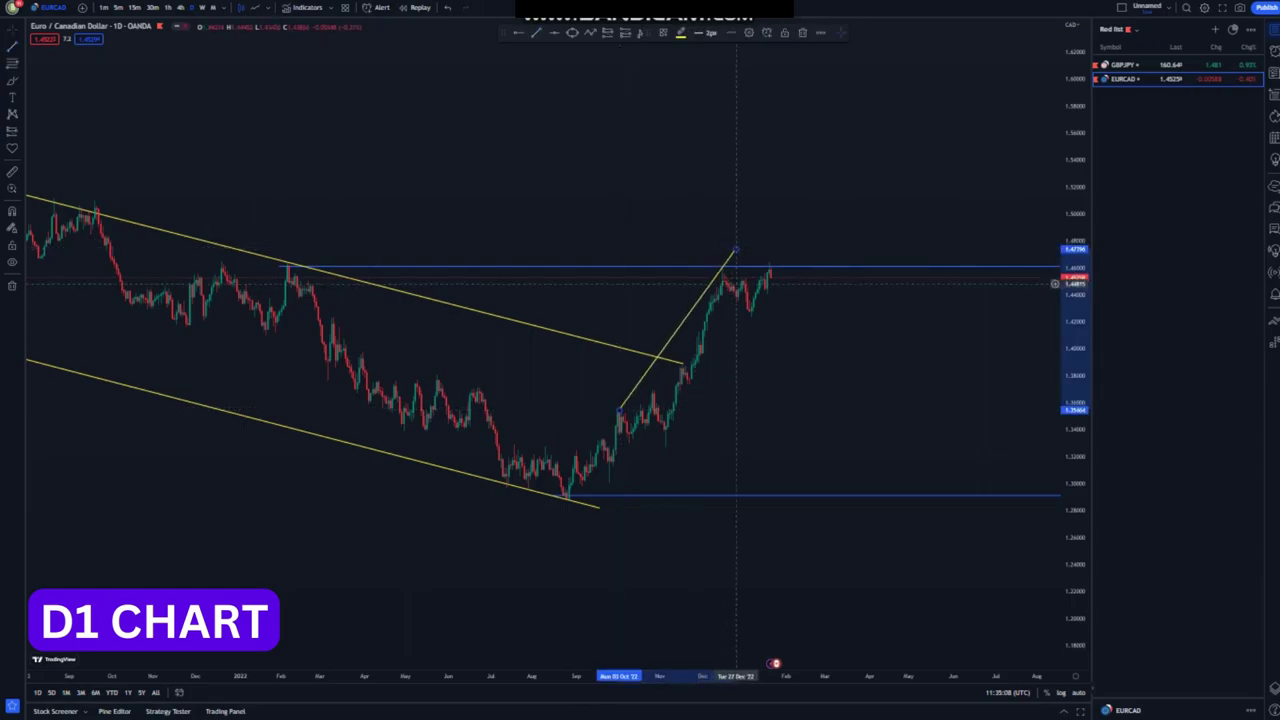
{"action": "left_click", "coordinate": [744, 396]}
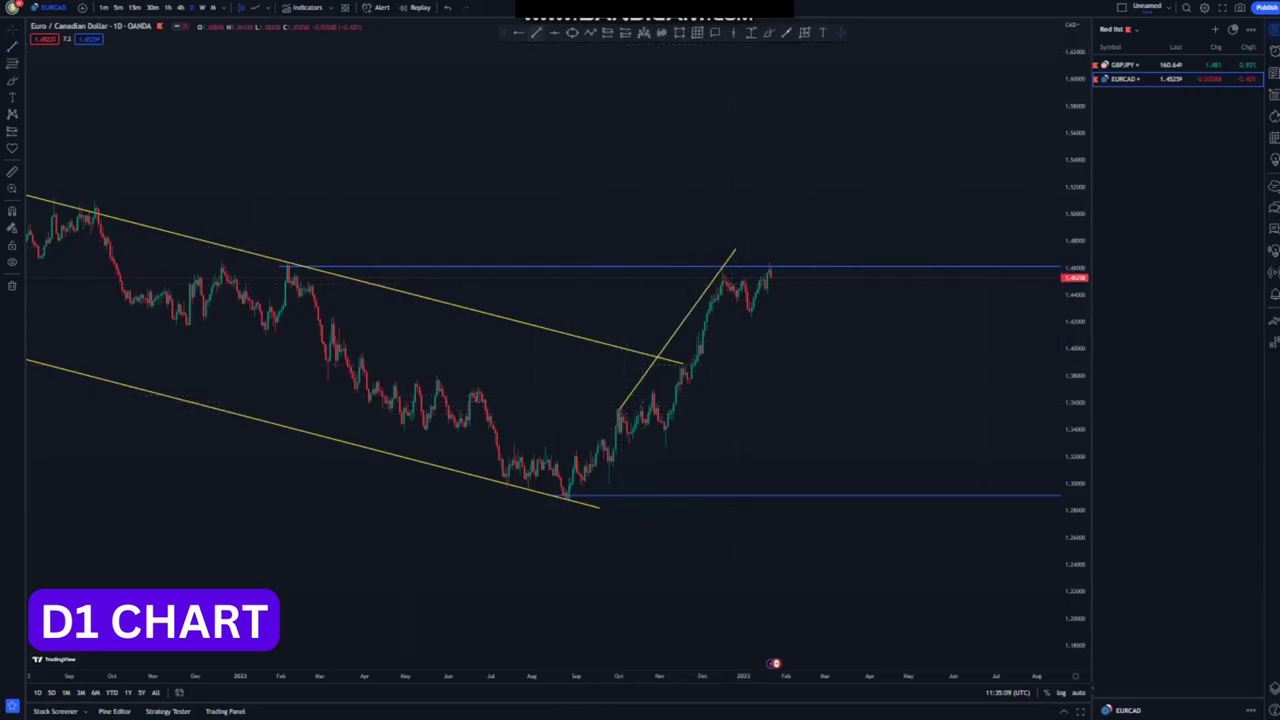
{"action": "left_click", "coordinate": [668, 448]}
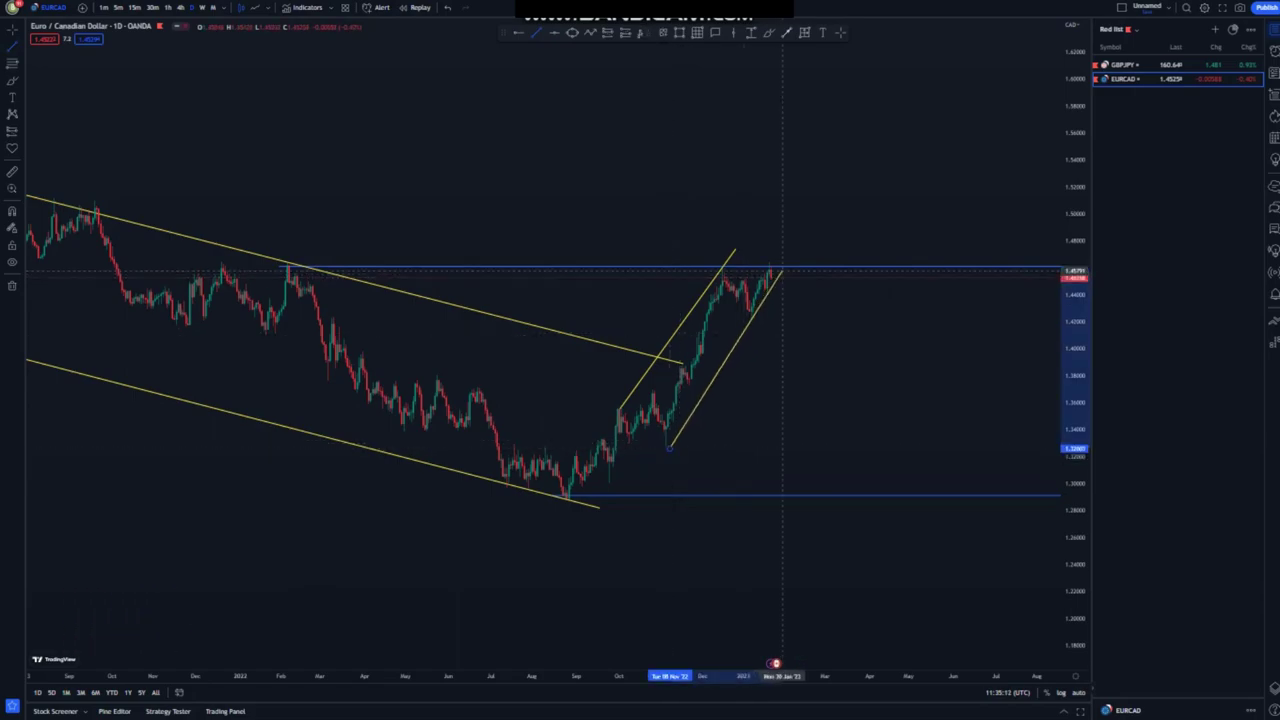
{"action": "left_click", "coordinate": [785, 266]}
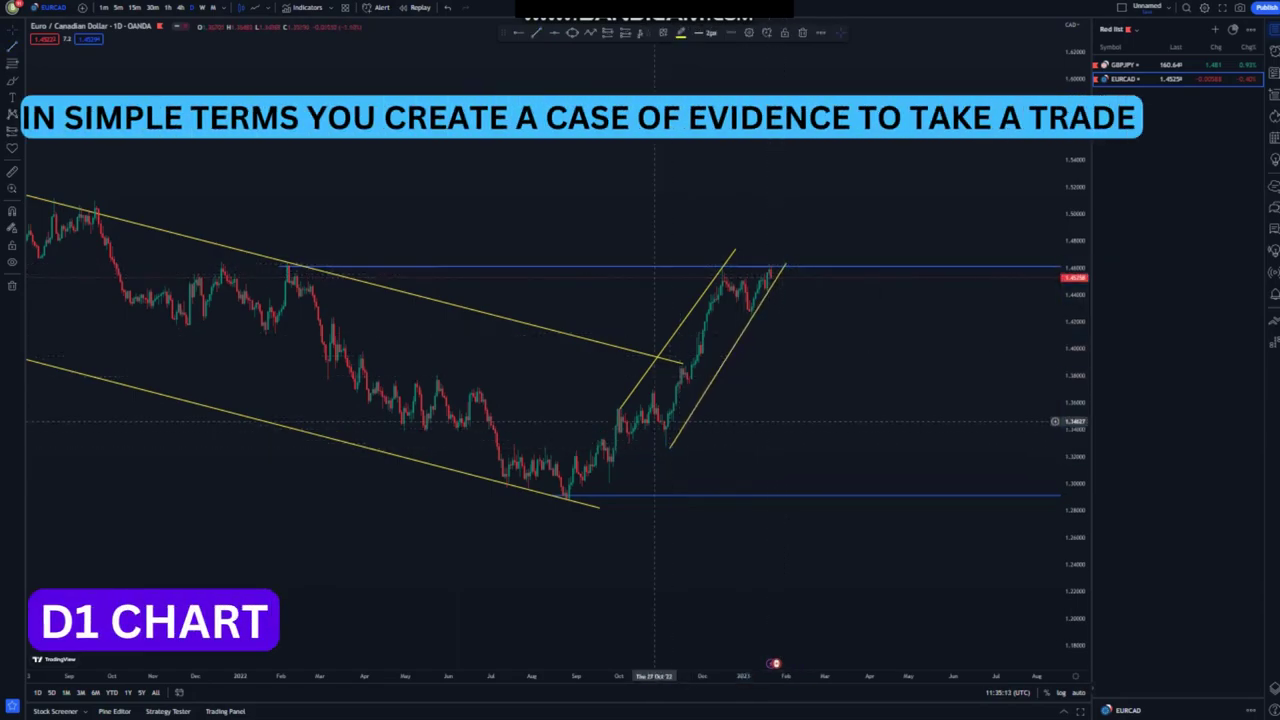
{"action": "left_click", "coordinate": [751, 413]}
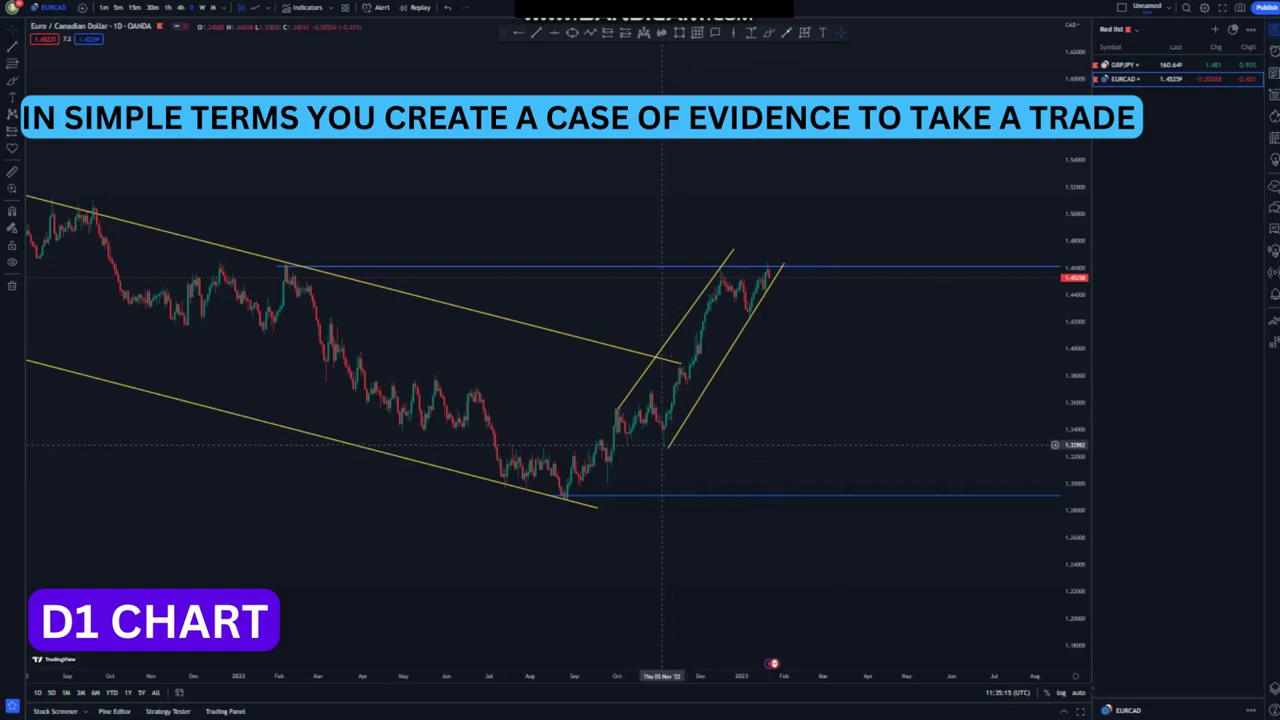
{"action": "left_click_drag", "start_coordinate": [668, 449], "coordinate": [663, 450]}
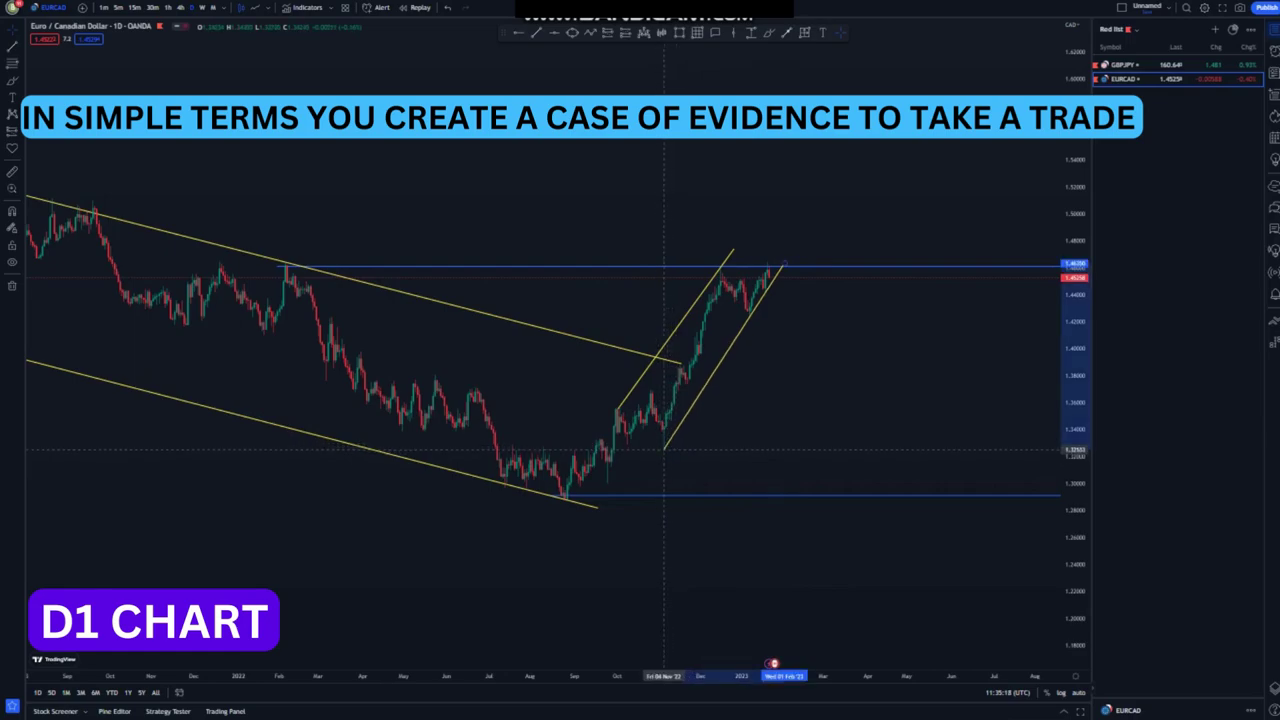
Step: Place a horizontal ray at the starting low of the rising channel's lower line, about 1.33
{"action": "left_click", "coordinate": [718, 454]}
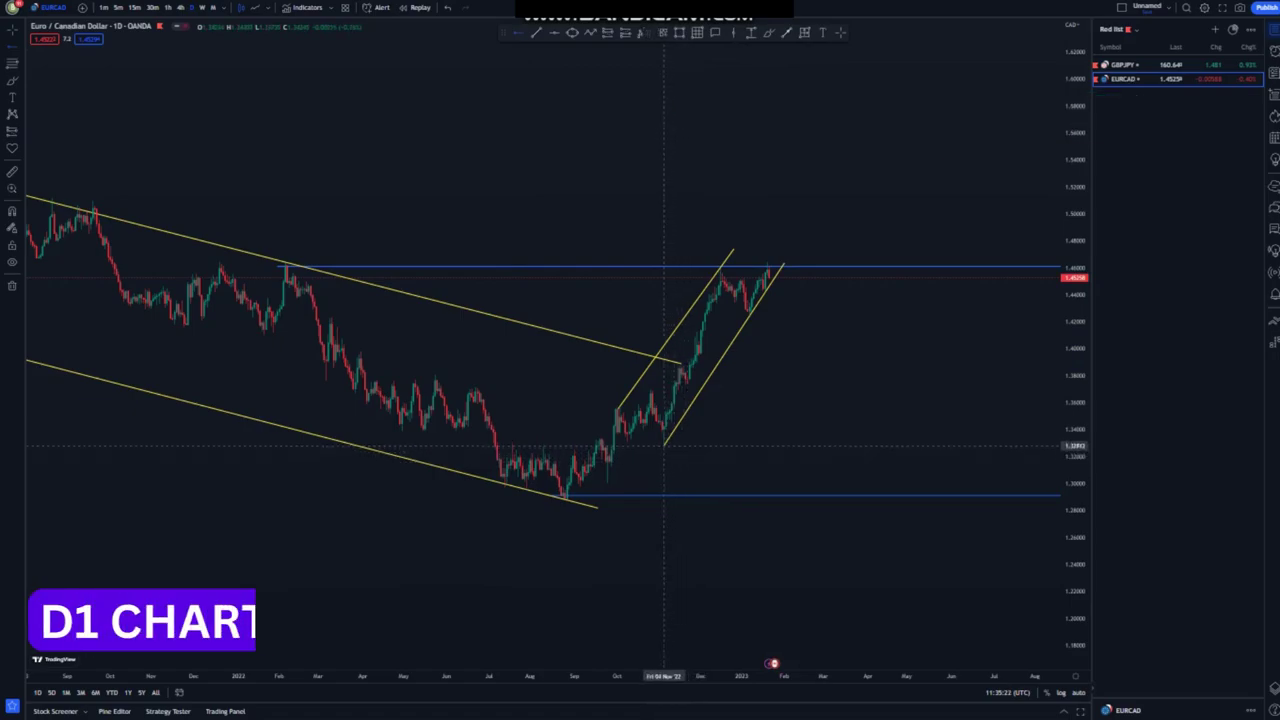
{"action": "left_click", "coordinate": [663, 445]}
{"action": "left_click", "coordinate": [717, 540]}
Step: Move the start of the falling channel's upper line to about 1.60 on 25 September 2020 and add a horizontal ray at the 2020 high
{"action": "scroll", "coordinate": [717, 541], "scroll_direction": "down", "scroll_amount": 9}
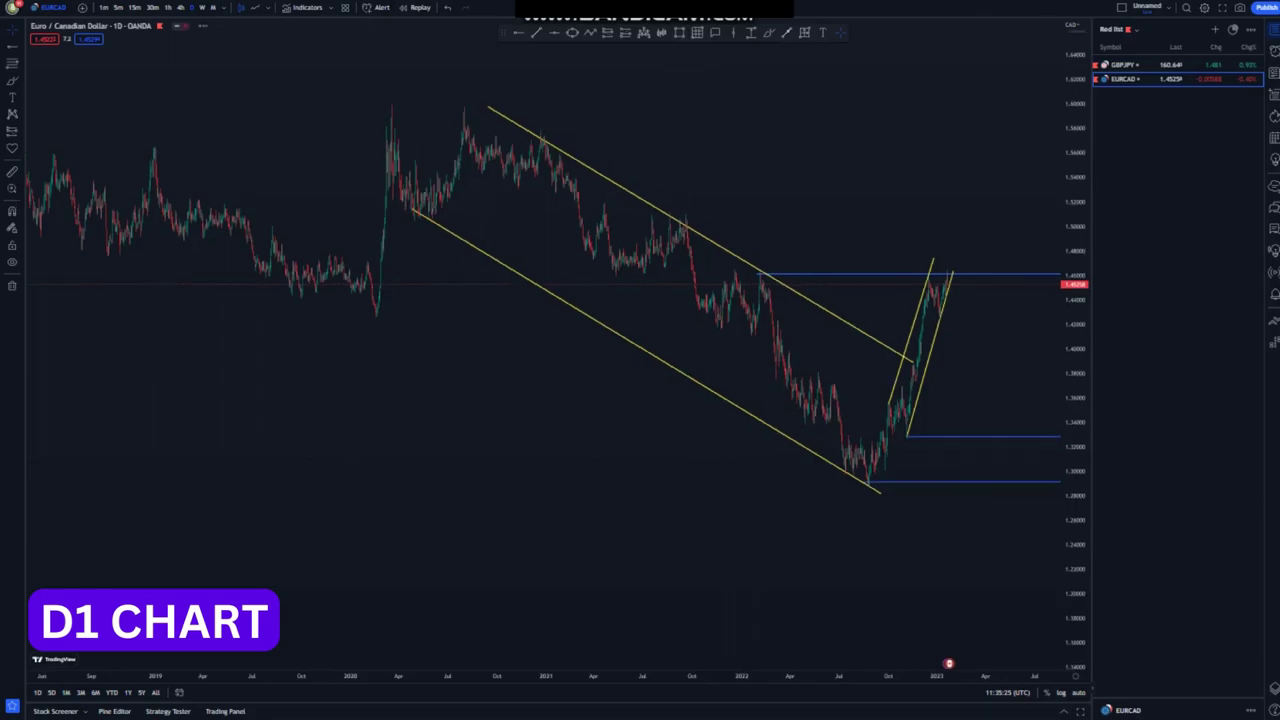
{"action": "left_click_drag", "start_coordinate": [487, 122], "coordinate": [495, 122]}
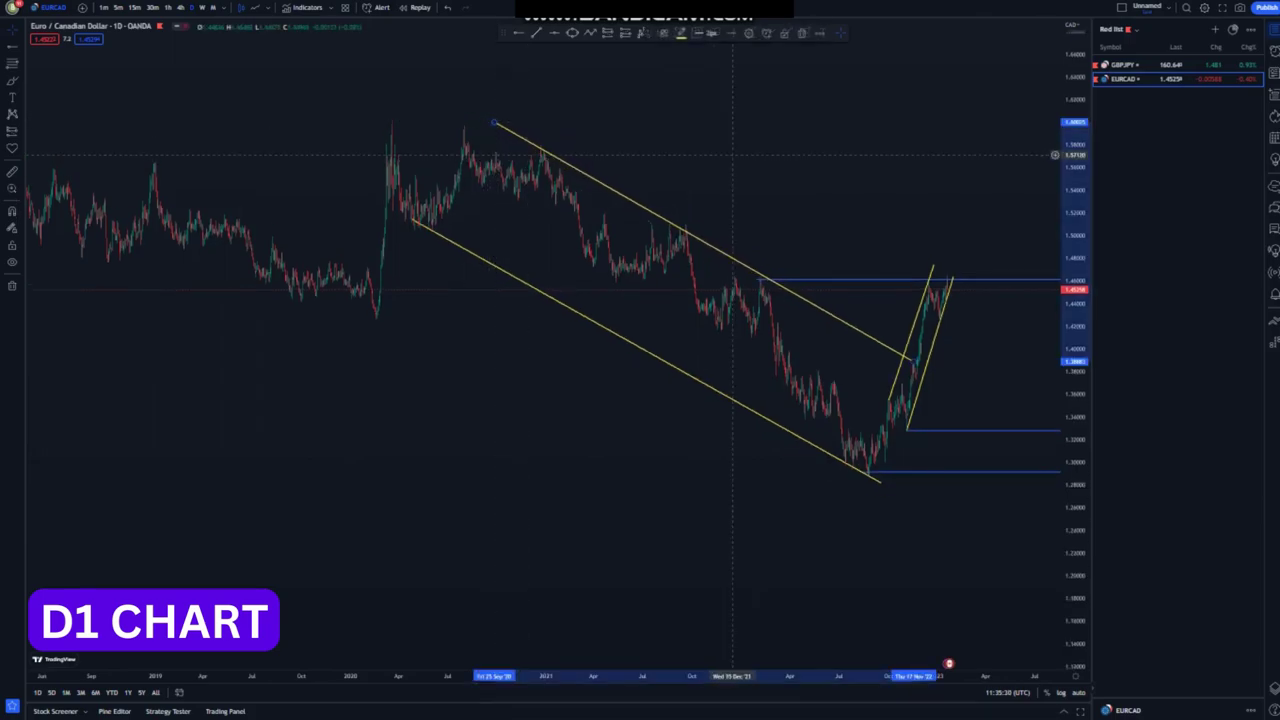
{"action": "left_click", "coordinate": [392, 122]}
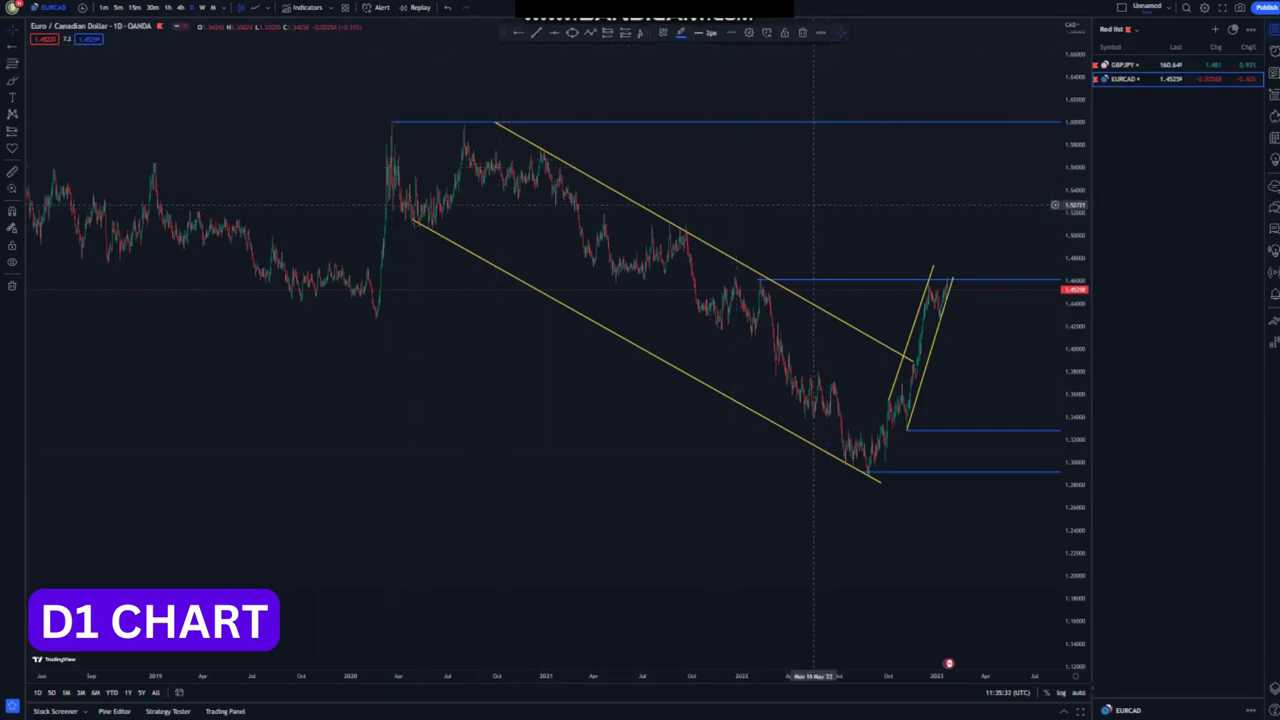
Step: Brush a projected breakout above 1.46 consolidating between about 1.48 and 1.52 and rising to 1.60, and undo the sketches
{"action": "left_click_drag", "start_coordinate": [813, 204], "coordinate": [675, 186]}
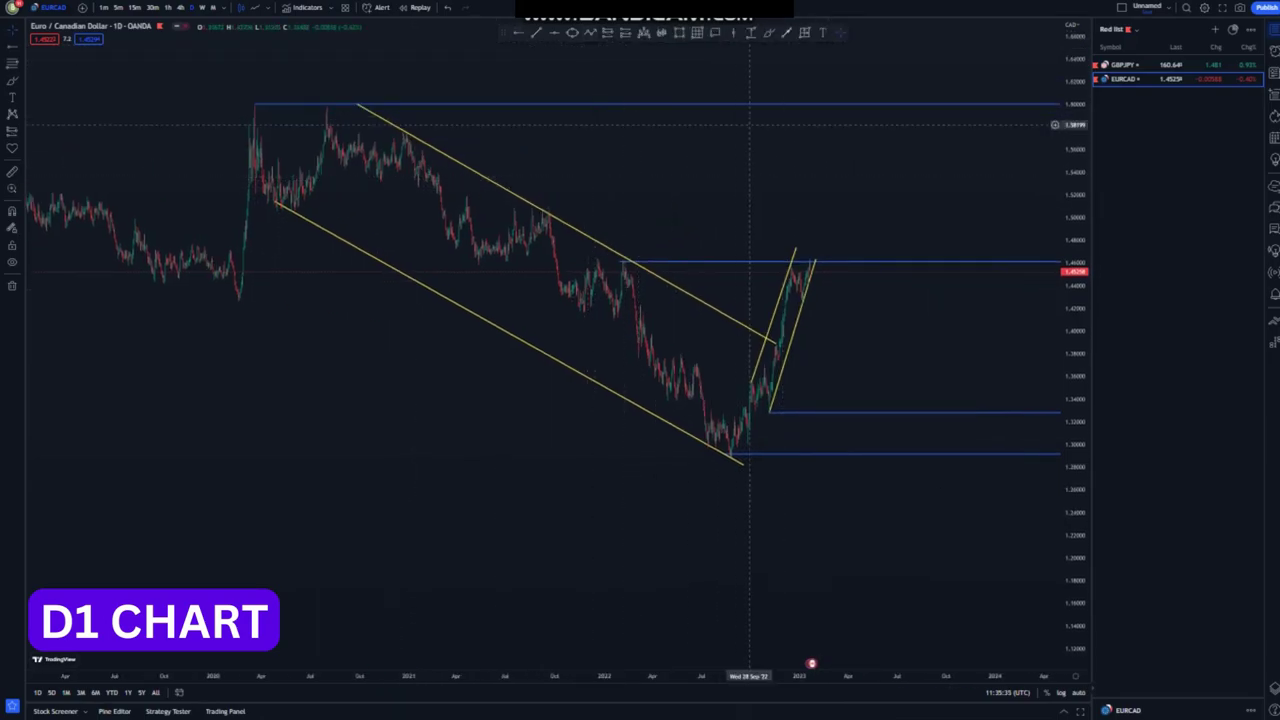
{"action": "left_click_drag", "start_coordinate": [808, 272], "coordinate": [811, 189]}
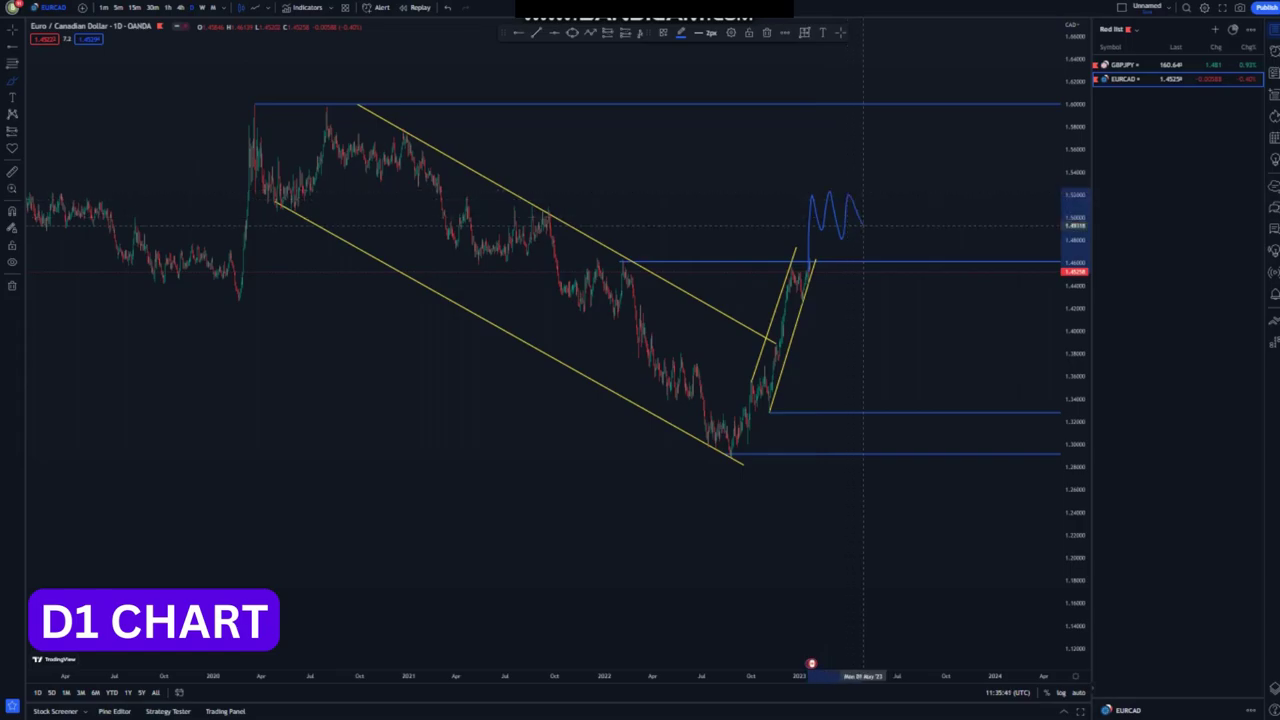
{"action": "left_click_drag", "start_coordinate": [868, 210], "coordinate": [869, 195]}
{"action": "left_click_drag", "start_coordinate": [785, 189], "coordinate": [870, 195]}
{"action": "mouse_move", "coordinate": [803, 240]}
{"action": "left_mouse_down"}
{"action": "mouse_move", "coordinate": [840, 234]}
{"action": "mouse_move", "coordinate": [891, 110]}
{"action": "mouse_move", "coordinate": [912, 94]}
{"action": "mouse_move", "coordinate": [917, 104]}
{"action": "left_mouse_up"}
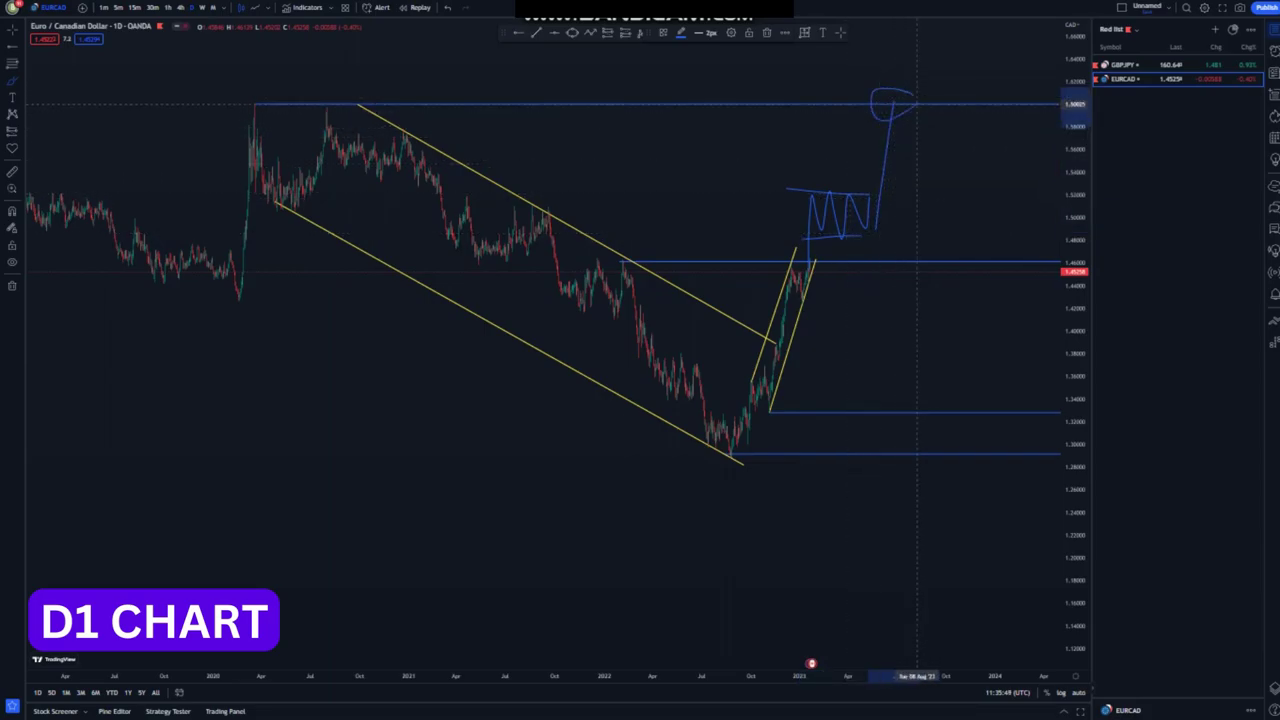
{"action": "mouse_move", "coordinate": [884, 187]}
{"action": "left_mouse_down"}
{"action": "mouse_move", "coordinate": [826, 182]}
{"action": "mouse_move", "coordinate": [770, 232]}
{"action": "mouse_move", "coordinate": [880, 334]}
{"action": "mouse_move", "coordinate": [946, 186]}
{"action": "left_mouse_up"}
{"action": "mouse_move", "coordinate": [798, 328]}
{"action": "left_mouse_down"}
{"action": "mouse_move", "coordinate": [743, 368]}
{"action": "mouse_move", "coordinate": [822, 395]}
{"action": "left_mouse_up"}
{"action": "left_click", "coordinate": [448, 8]}
{"action": "left_click", "coordinate": [448, 8]}
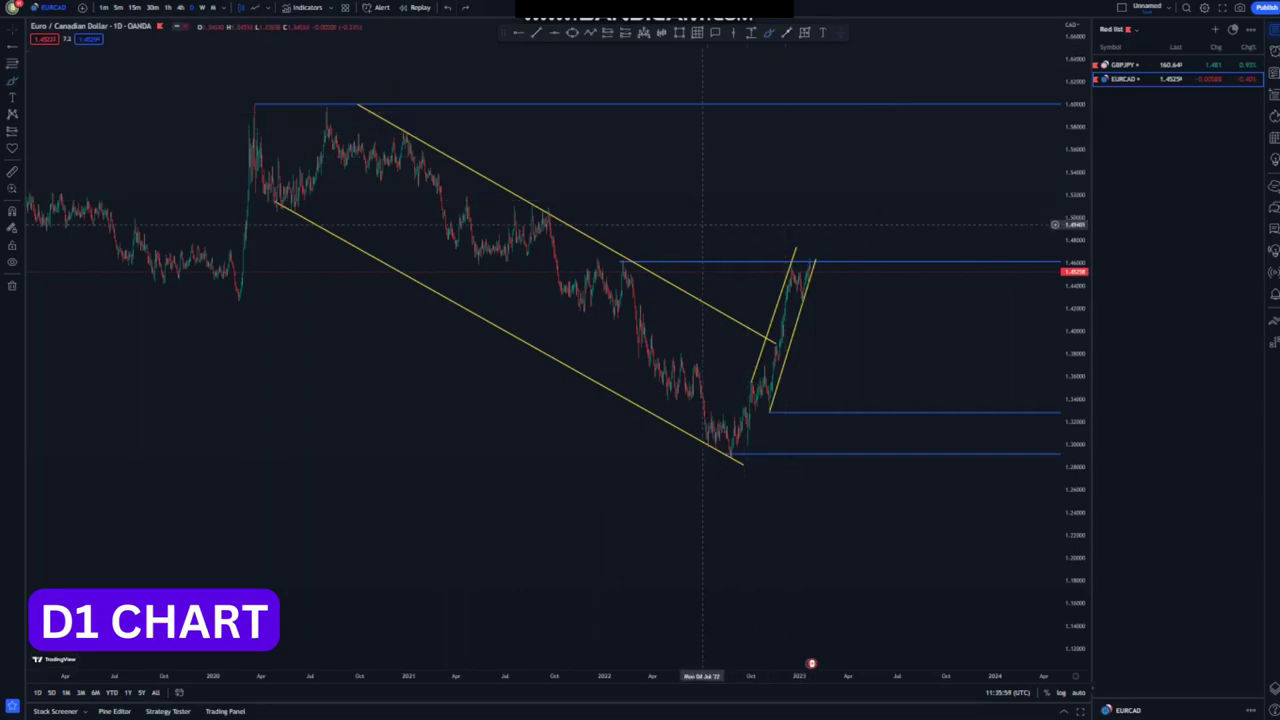
Step: Switch to the 4-hour chart and stretch the price scale around the rising channel
{"action": "scroll", "coordinate": [785, 112], "scroll_direction": "up", "scroll_amount": 3}
{"action": "left_click_drag", "start_coordinate": [1074, 205], "coordinate": [1074, 88]}
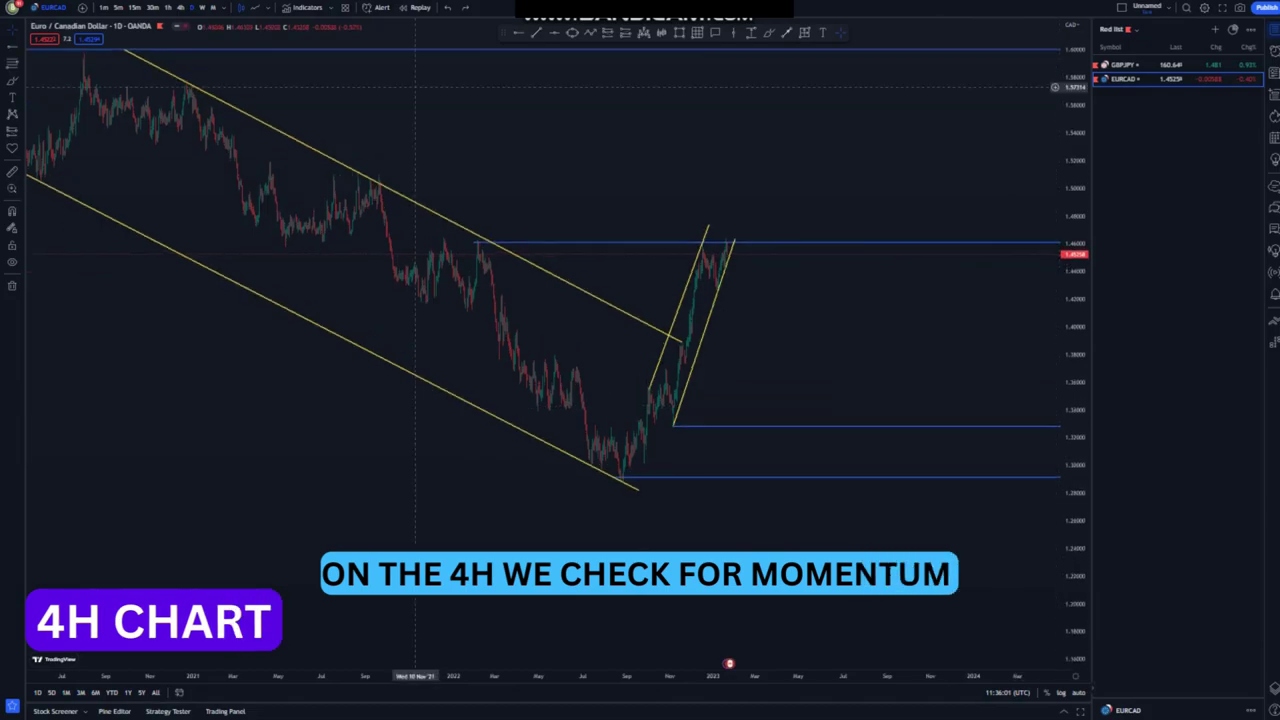
{"action": "left_click", "coordinate": [168, 8]}
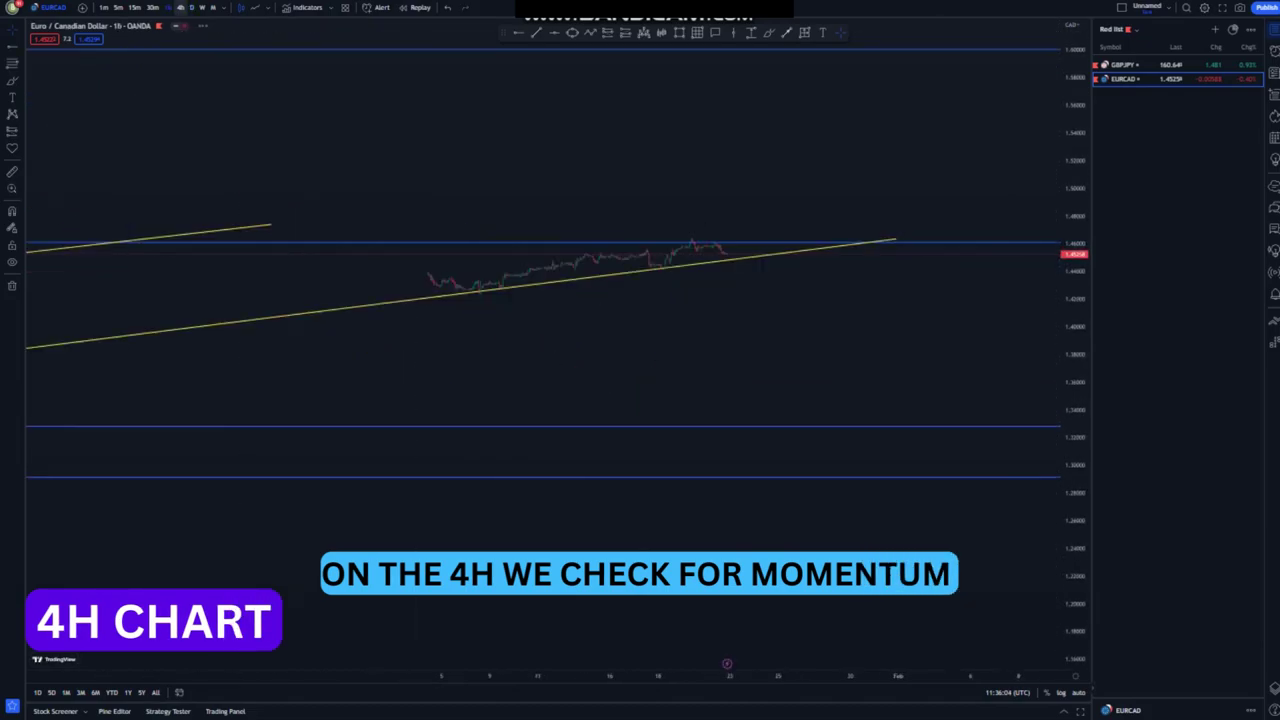
{"action": "left_click", "coordinate": [181, 8]}
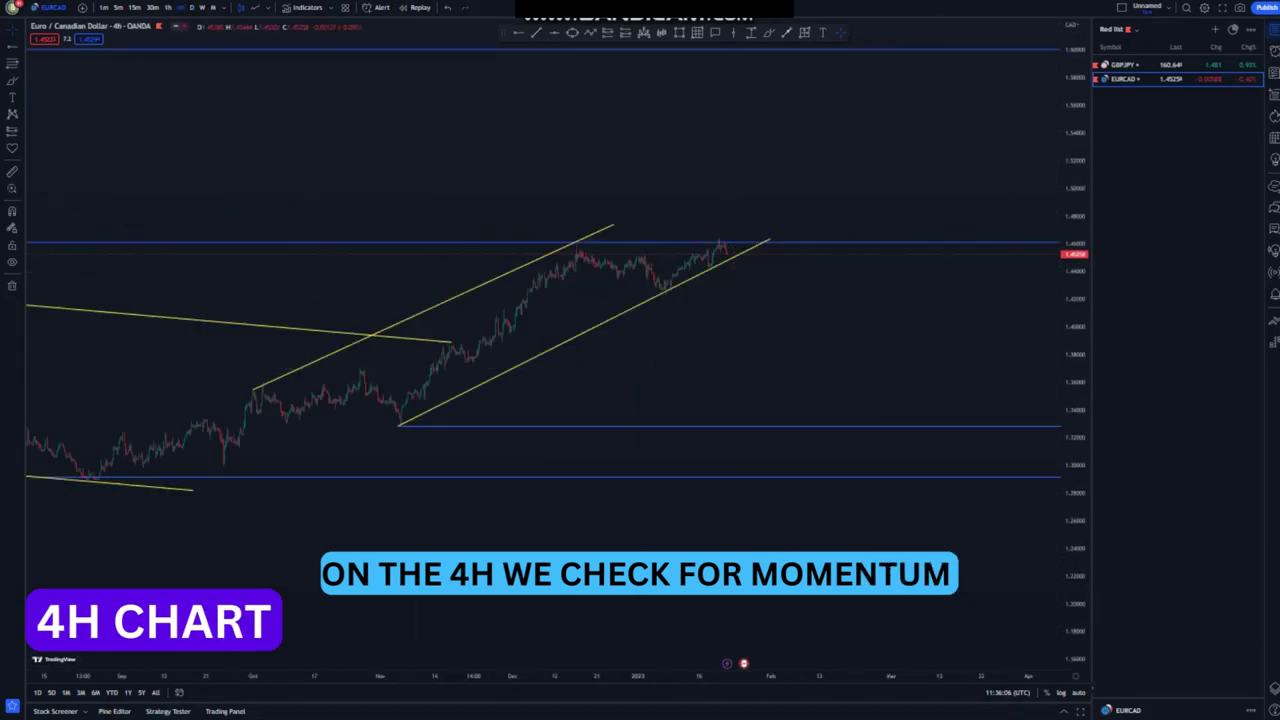
{"action": "left_click_drag", "start_coordinate": [1074, 440], "coordinate": [1074, 205]}
Step: Refit the rising channel to the November–December rally: upper line from about 1.37 to 1.463, lower line ending at about 1.438
{"action": "left_click_drag", "start_coordinate": [706, 334], "coordinate": [823, 418]}
{"action": "scroll", "coordinate": [778, 471], "scroll_direction": "up", "scroll_amount": 3}
{"action": "scroll", "coordinate": [778, 470], "scroll_direction": "up", "scroll_amount": 2}
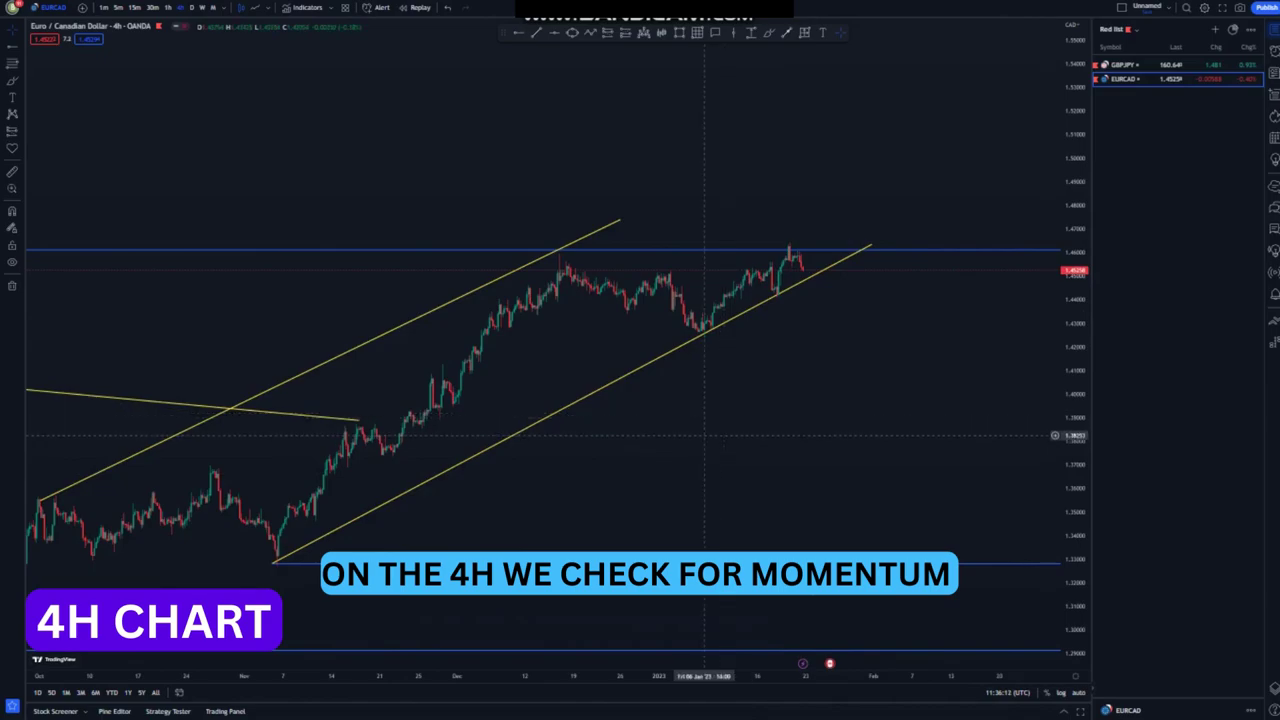
{"action": "scroll", "coordinate": [705, 430], "scroll_direction": "down", "scroll_amount": 2}
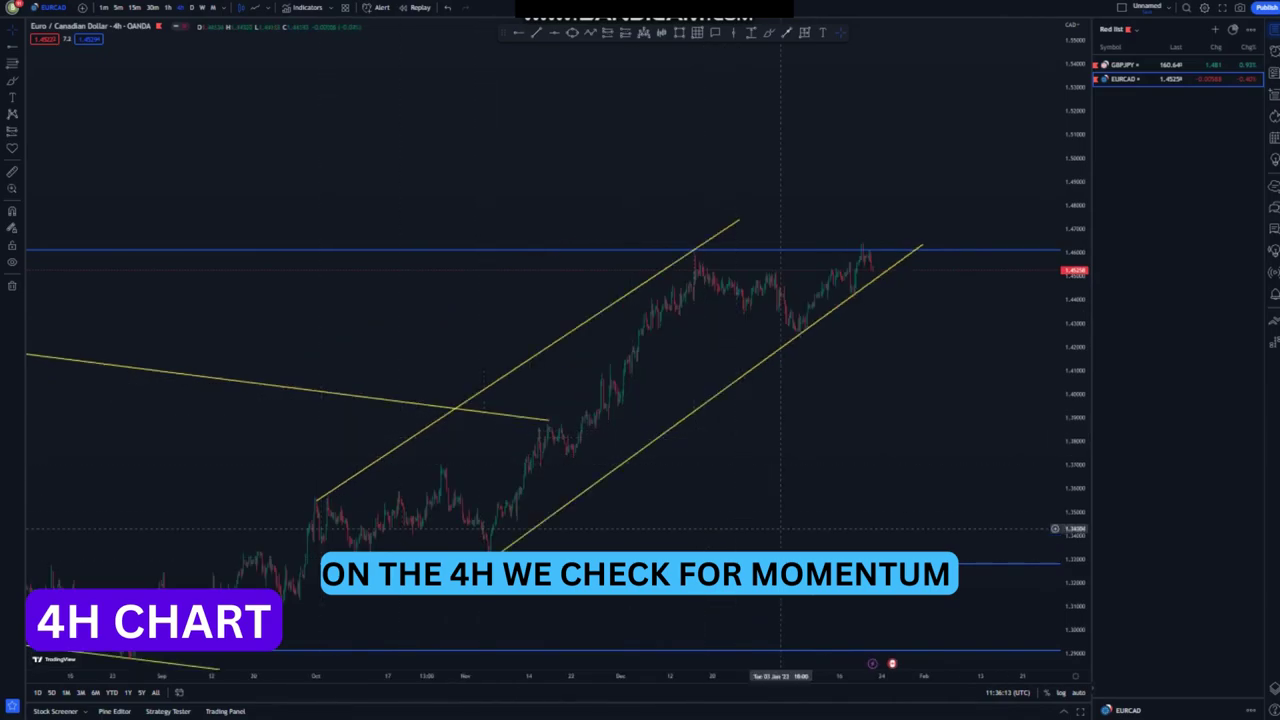
{"action": "left_click_drag", "start_coordinate": [776, 512], "coordinate": [768, 386]}
{"action": "scroll", "coordinate": [768, 386], "scroll_direction": "up", "scroll_amount": 3}
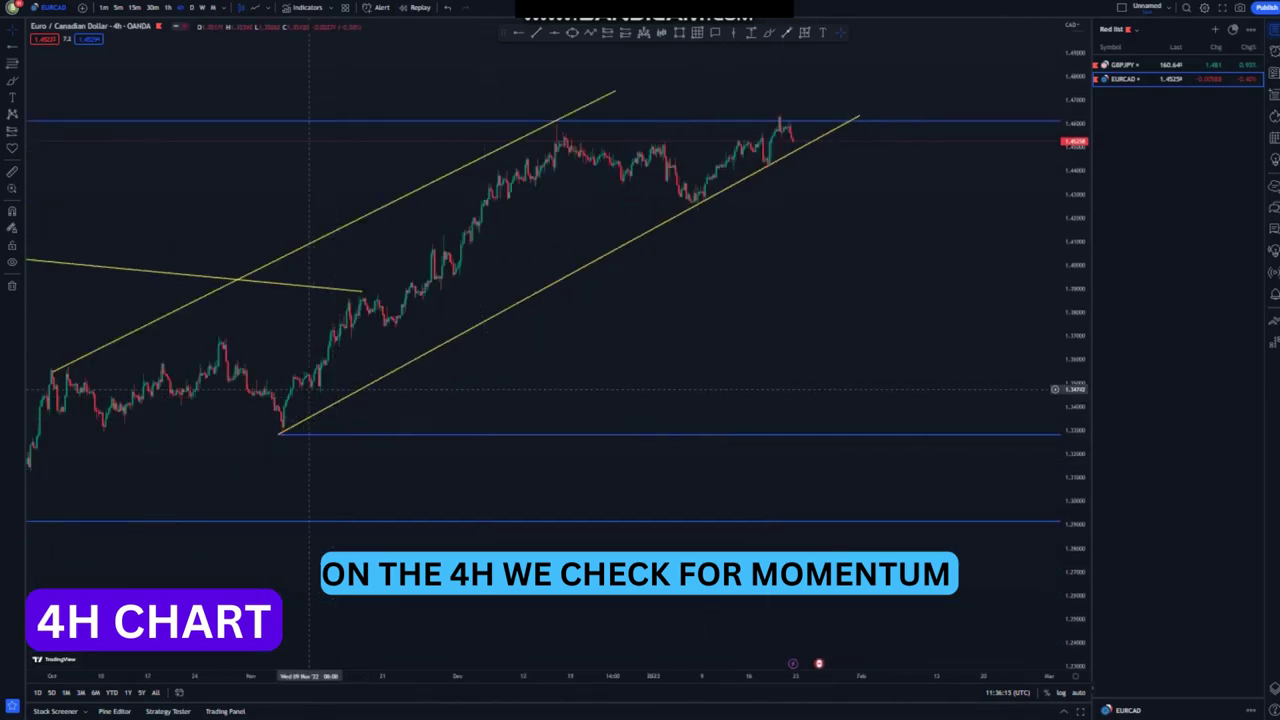
{"action": "left_click_drag", "start_coordinate": [53, 371], "coordinate": [218, 337]}
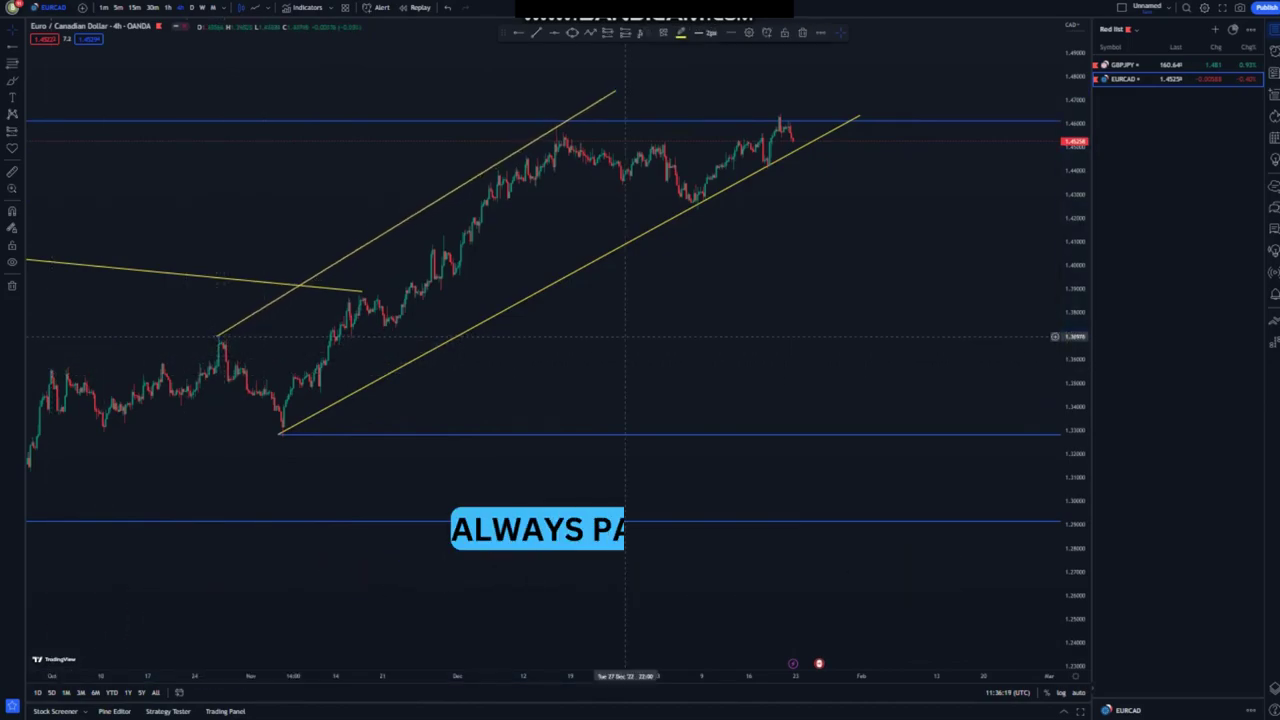
{"action": "mouse_move", "coordinate": [858, 118]}
{"action": "left_mouse_down"}
{"action": "mouse_move", "coordinate": [671, 136]}
{"action": "mouse_move", "coordinate": [638, 176]}
{"action": "left_mouse_up"}
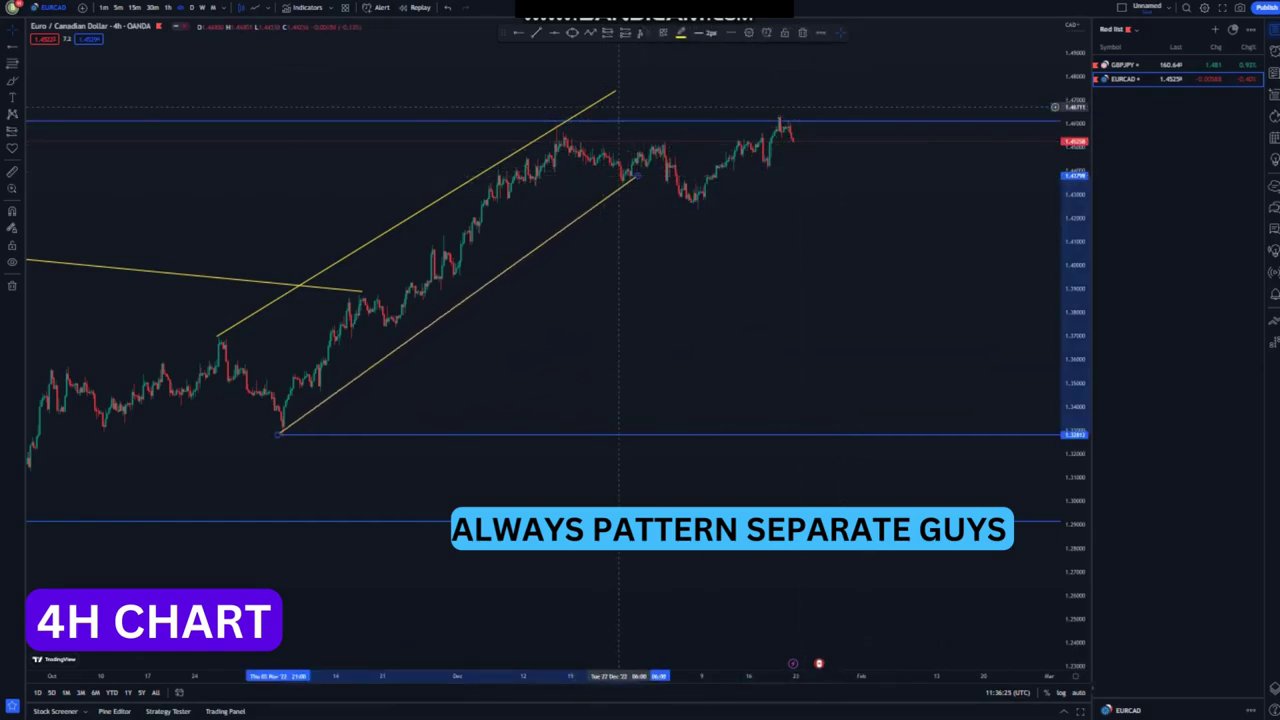
{"action": "left_click_drag", "start_coordinate": [615, 94], "coordinate": [571, 116]}
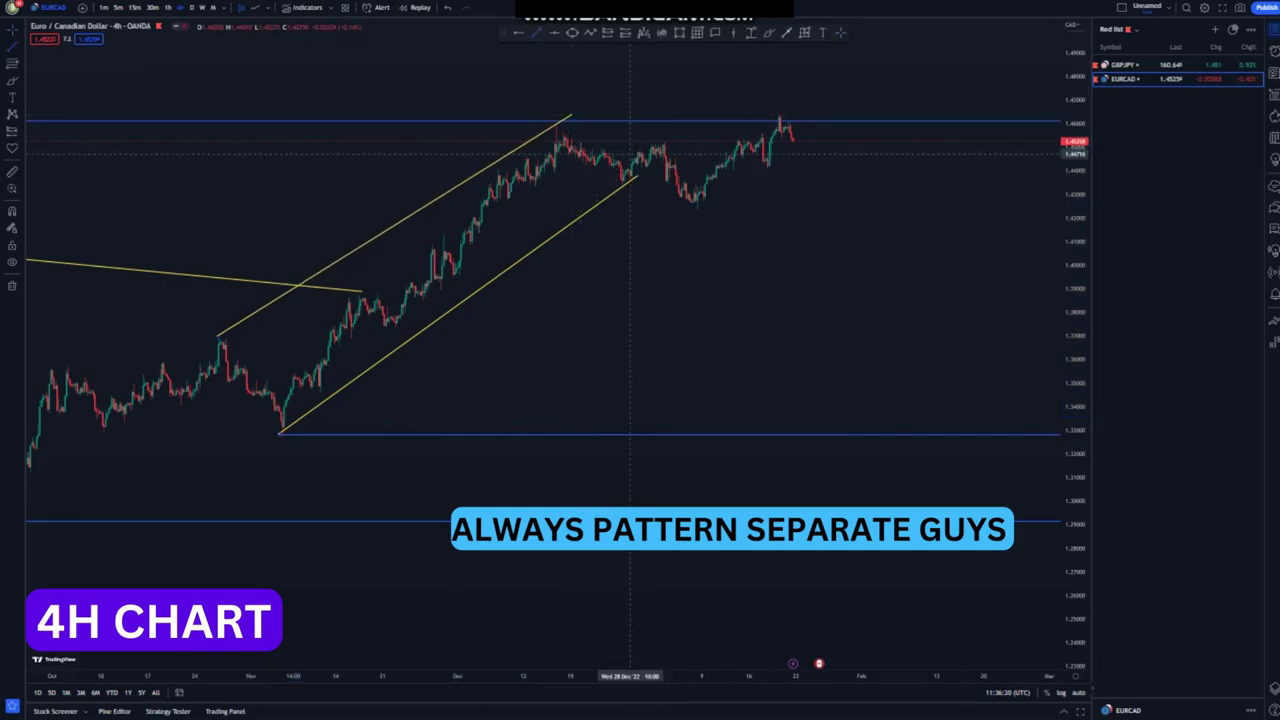
Step: Draw a small rising channel around the late-December bounce: upper line from about 1.445 to 1.453, lower line from about 1.436 to 1.444
{"action": "left_click", "coordinate": [620, 159]}
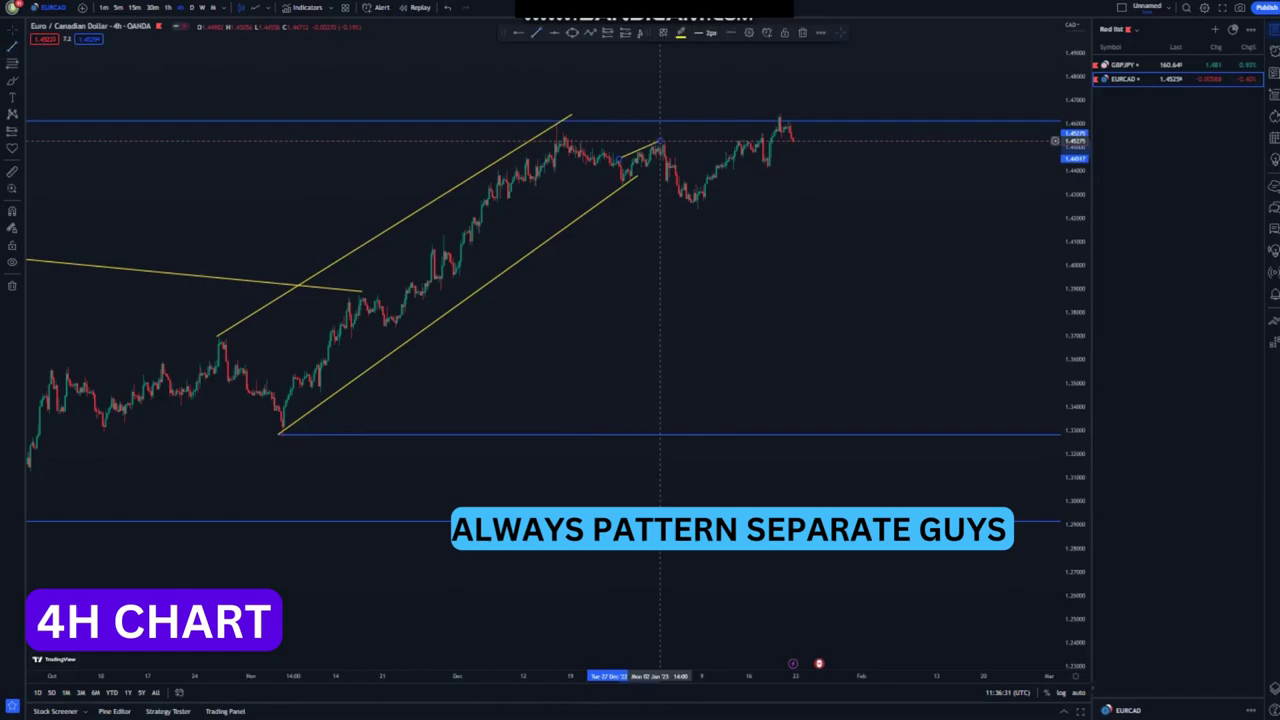
{"action": "left_click", "coordinate": [576, 214]}
{"action": "left_click", "coordinate": [536, 33]}
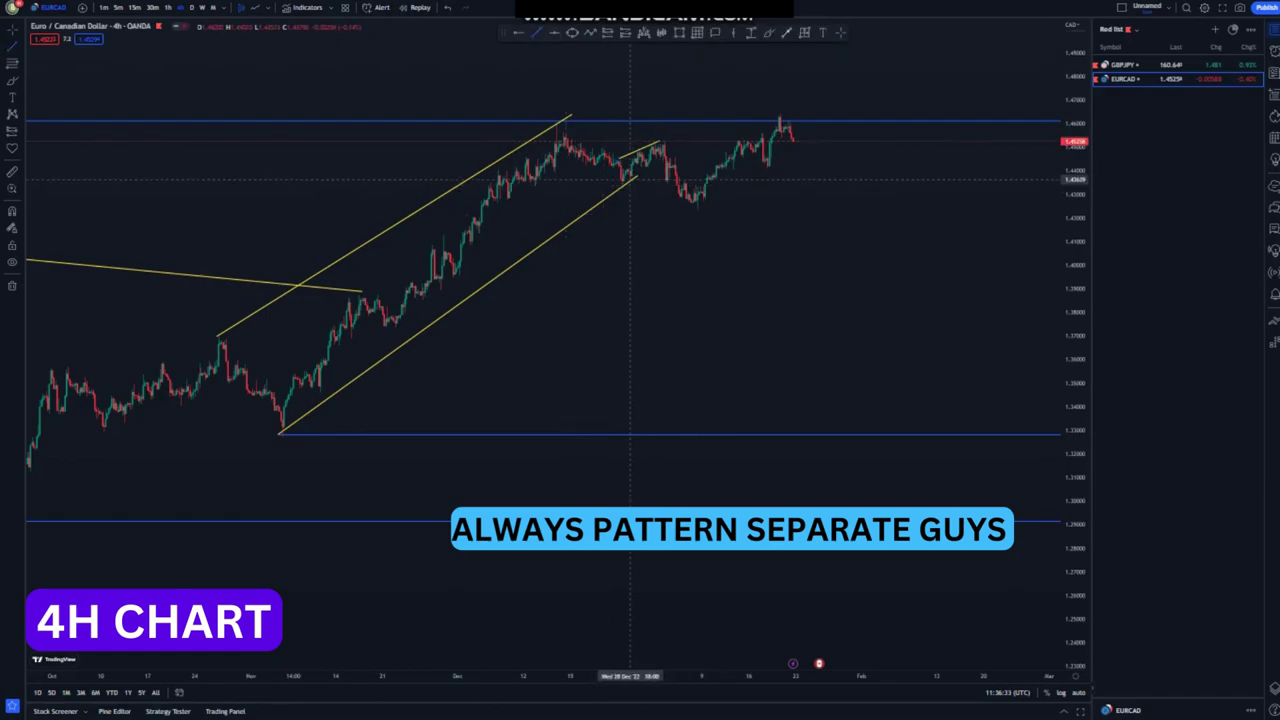
{"action": "left_click_drag", "start_coordinate": [628, 179], "coordinate": [660, 160]}
{"action": "left_click", "coordinate": [780, 200]}
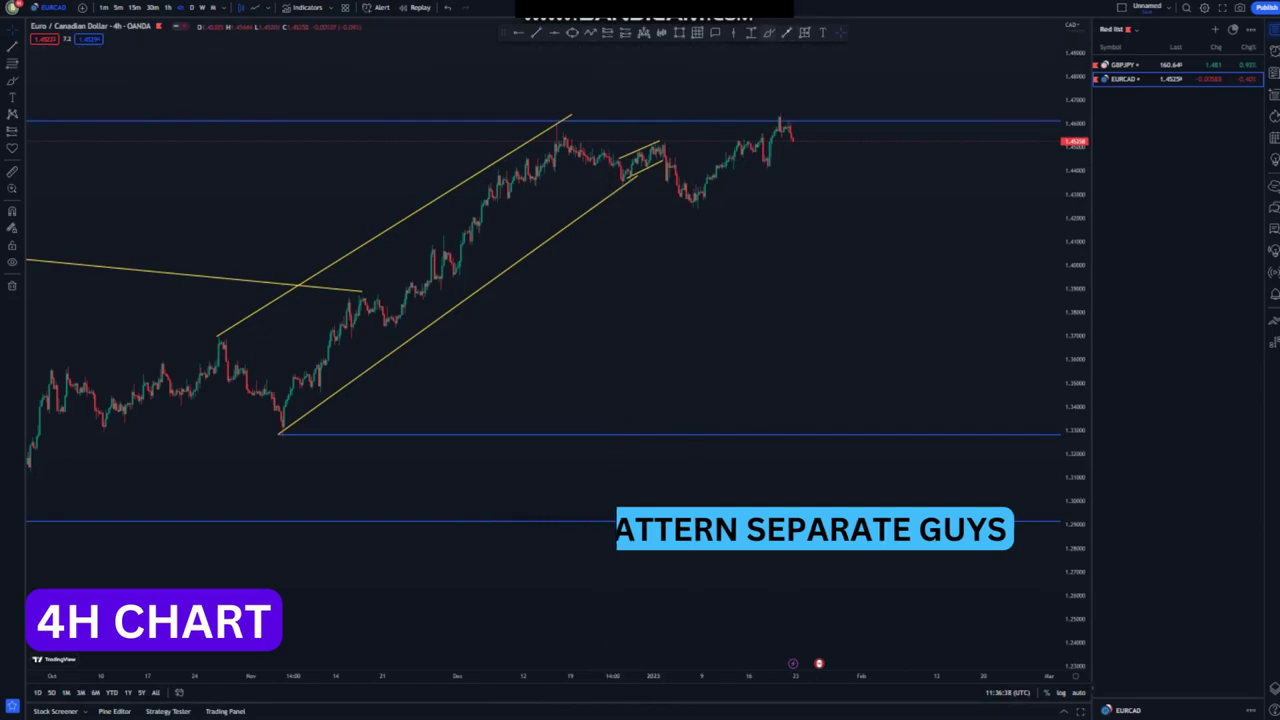
Step: Circle the January and December highs at the upper ray with the brush, and undo the circles
{"action": "mouse_move", "coordinate": [789, 104]}
{"action": "left_mouse_down"}
{"action": "mouse_move", "coordinate": [765, 111]}
{"action": "mouse_move", "coordinate": [797, 104]}
{"action": "left_mouse_up"}
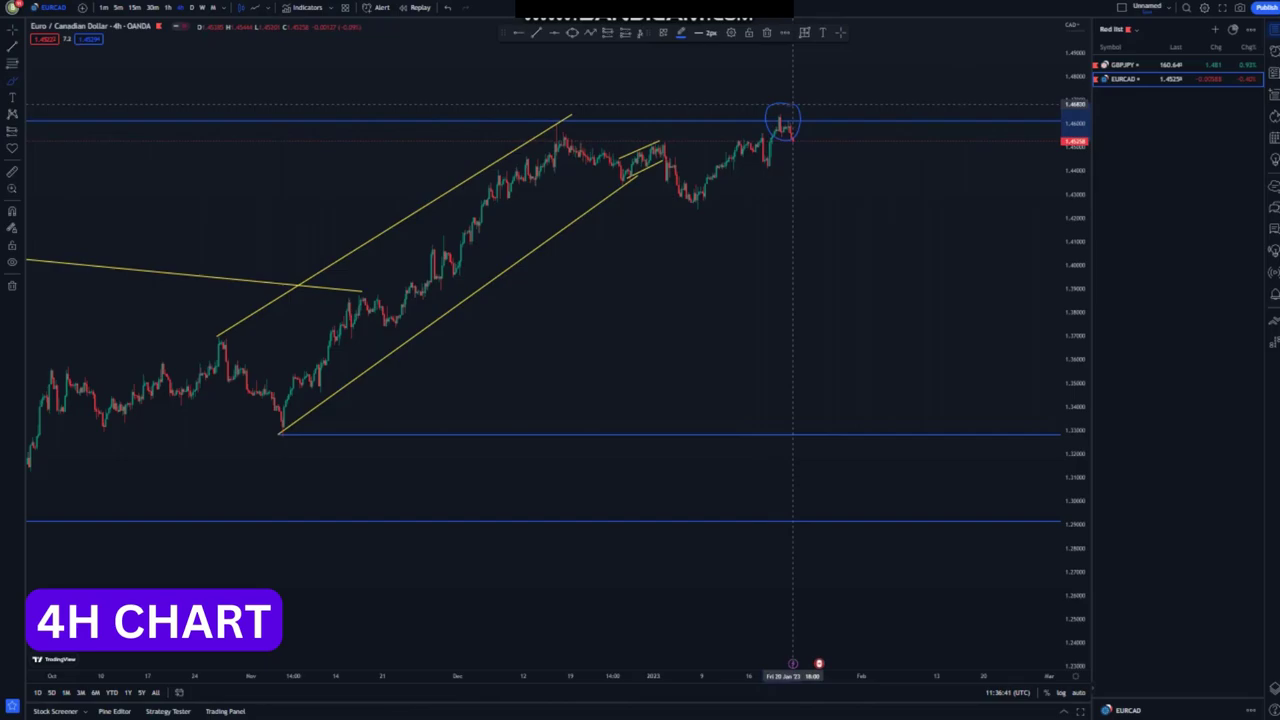
{"action": "mouse_move", "coordinate": [566, 115]}
{"action": "left_mouse_down"}
{"action": "mouse_move", "coordinate": [543, 121]}
{"action": "mouse_move", "coordinate": [568, 117]}
{"action": "left_mouse_up"}
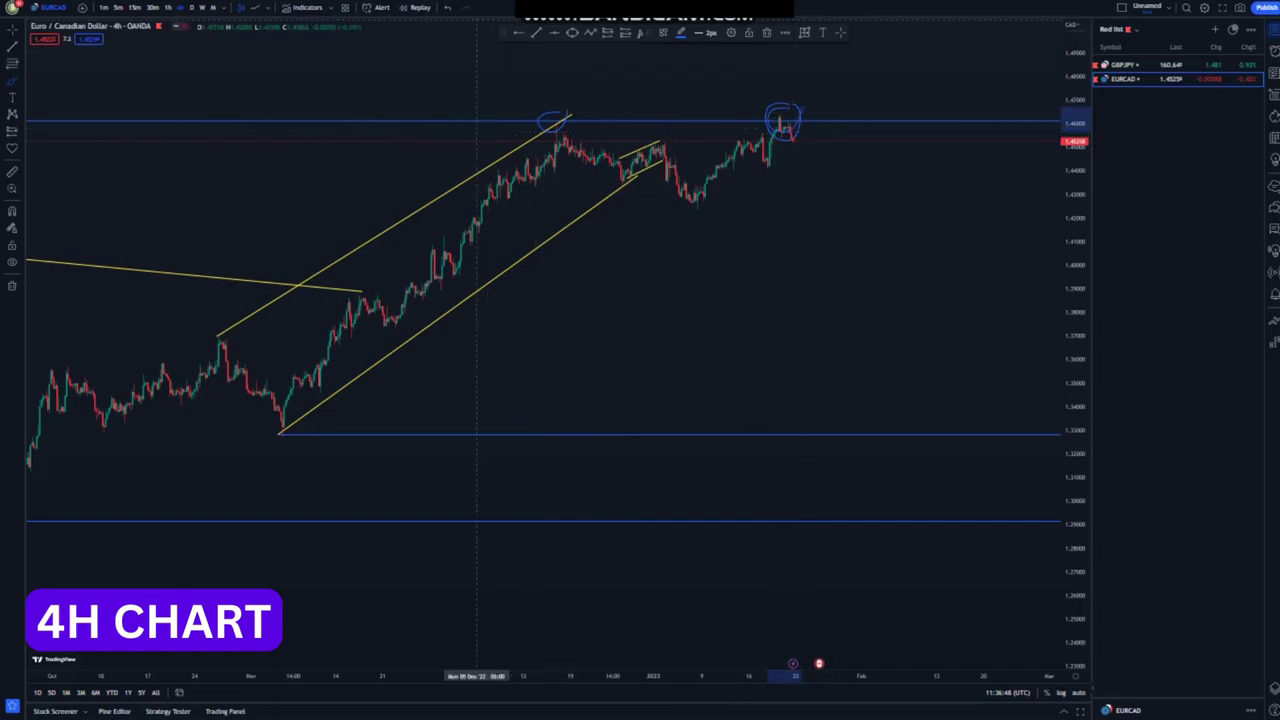
{"action": "key", "text": "ctrl+z"}
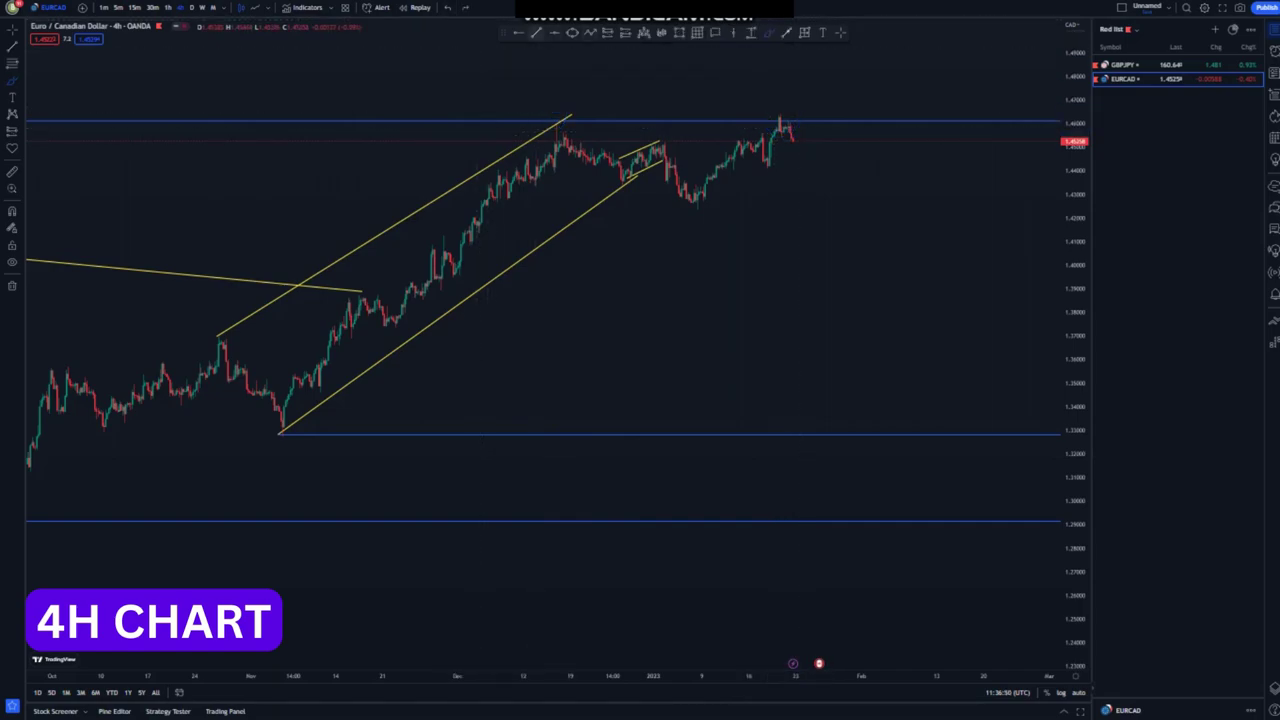
Step: Draw a trend line over the January rally's highs from about 1.437 to 1.465
{"action": "left_click_drag", "start_coordinate": [677, 177], "coordinate": [781, 118]}
{"action": "left_click", "coordinate": [786, 112]}
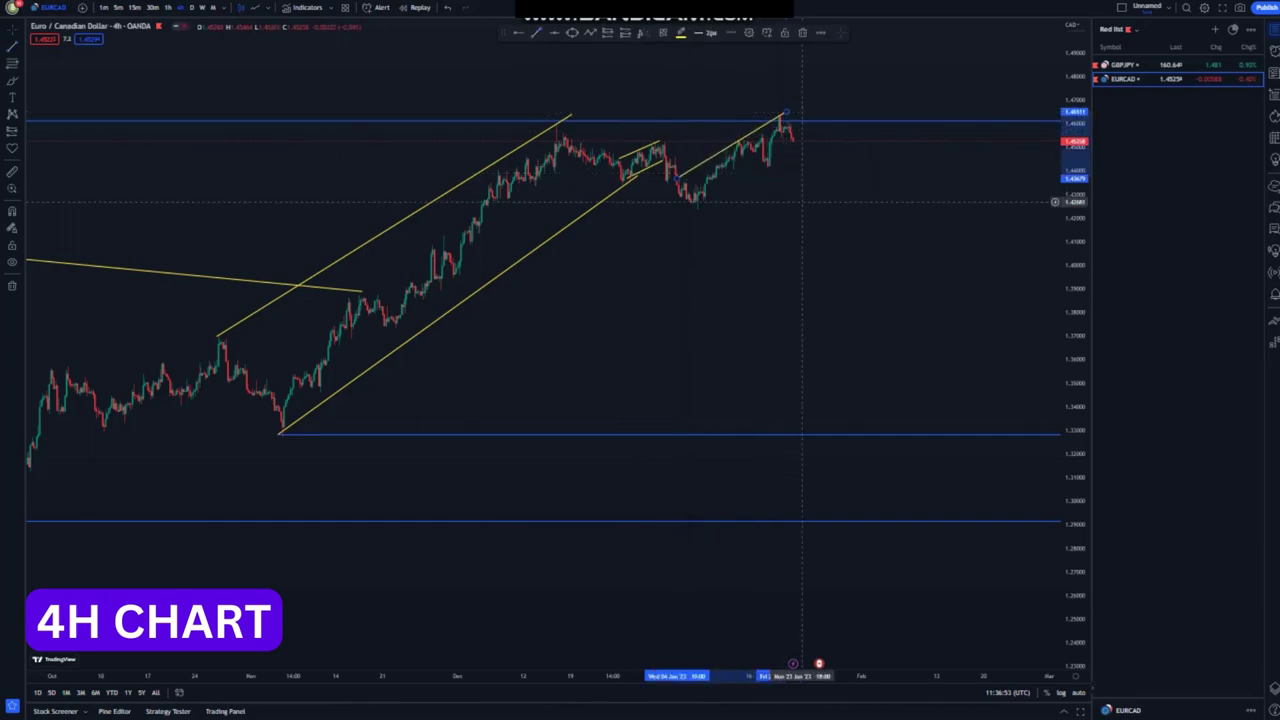
{"action": "left_click", "coordinate": [801, 202]}
Step: Draw a trend line under the January rally's lows from about 1.424 to 1.448 and add a horizontal ray at its starting low
{"action": "left_click", "coordinate": [537, 33]}
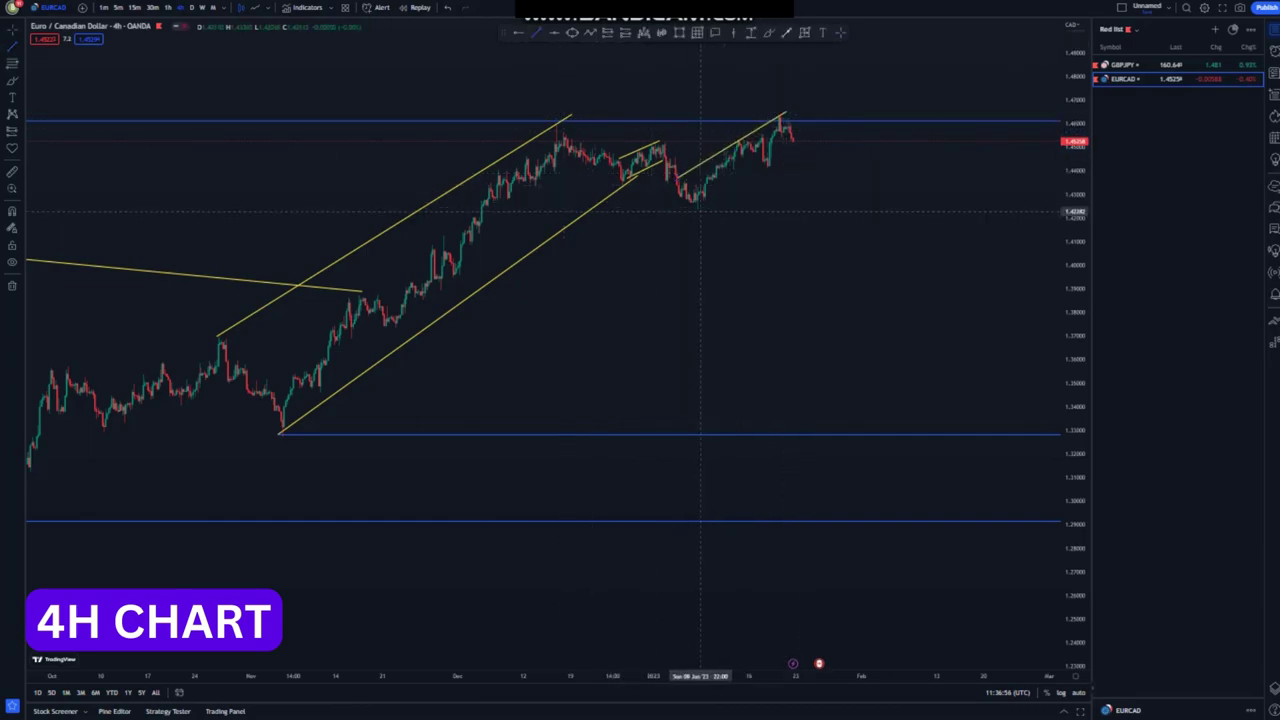
{"action": "left_click_drag", "start_coordinate": [700, 212], "coordinate": [795, 150]}
{"action": "left_click", "coordinate": [791, 152]}
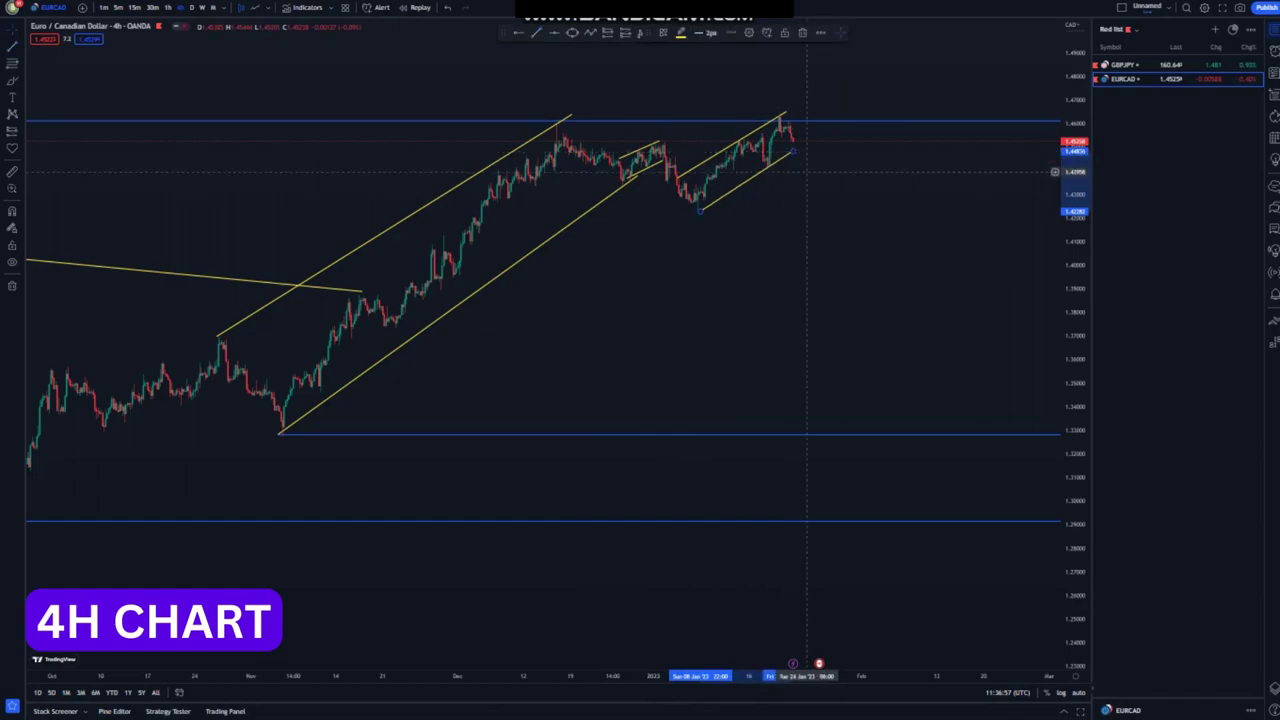
{"action": "left_click", "coordinate": [808, 172]}
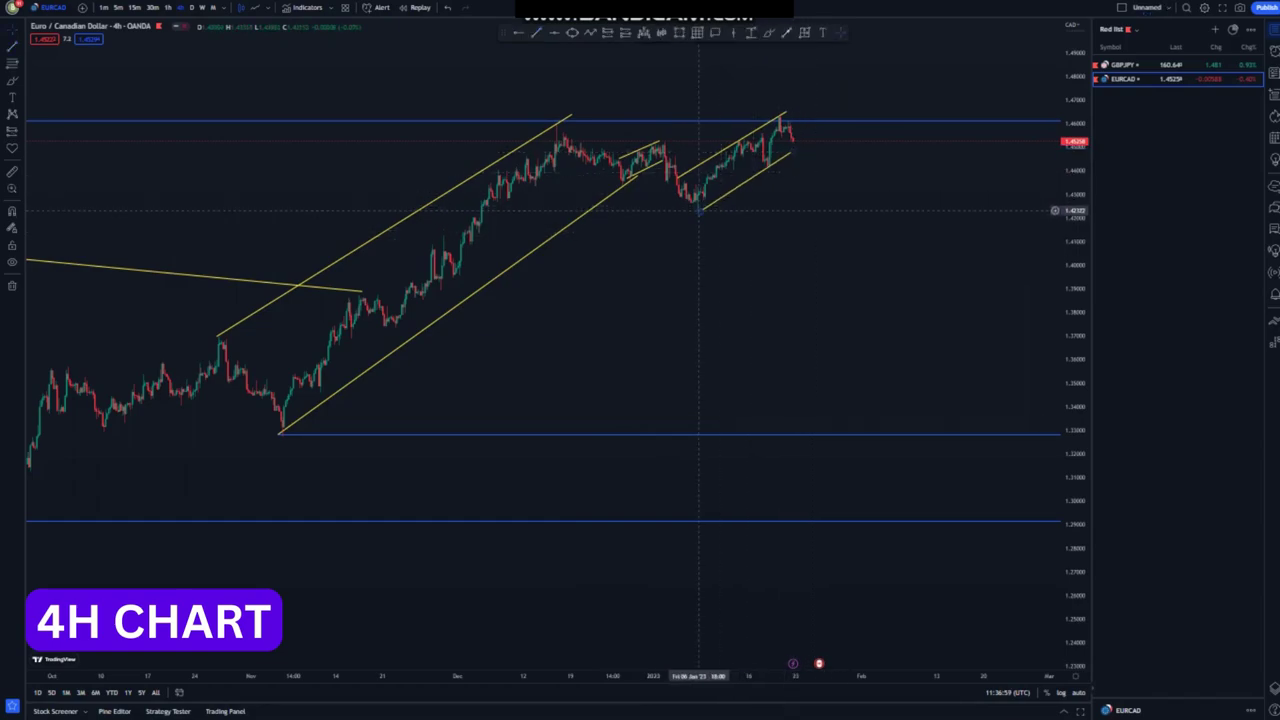
{"action": "left_click_drag", "start_coordinate": [699, 210], "coordinate": [695, 208]}
{"action": "left_click", "coordinate": [789, 226]}
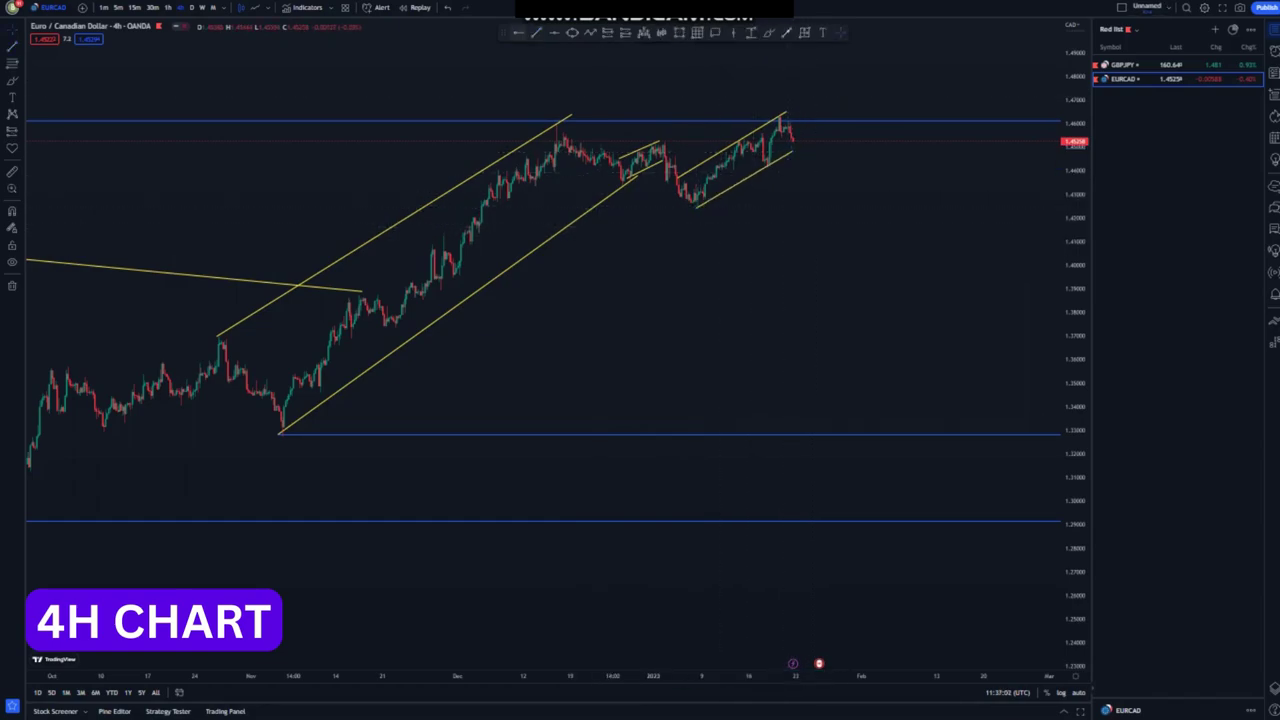
{"action": "left_click", "coordinate": [697, 208]}
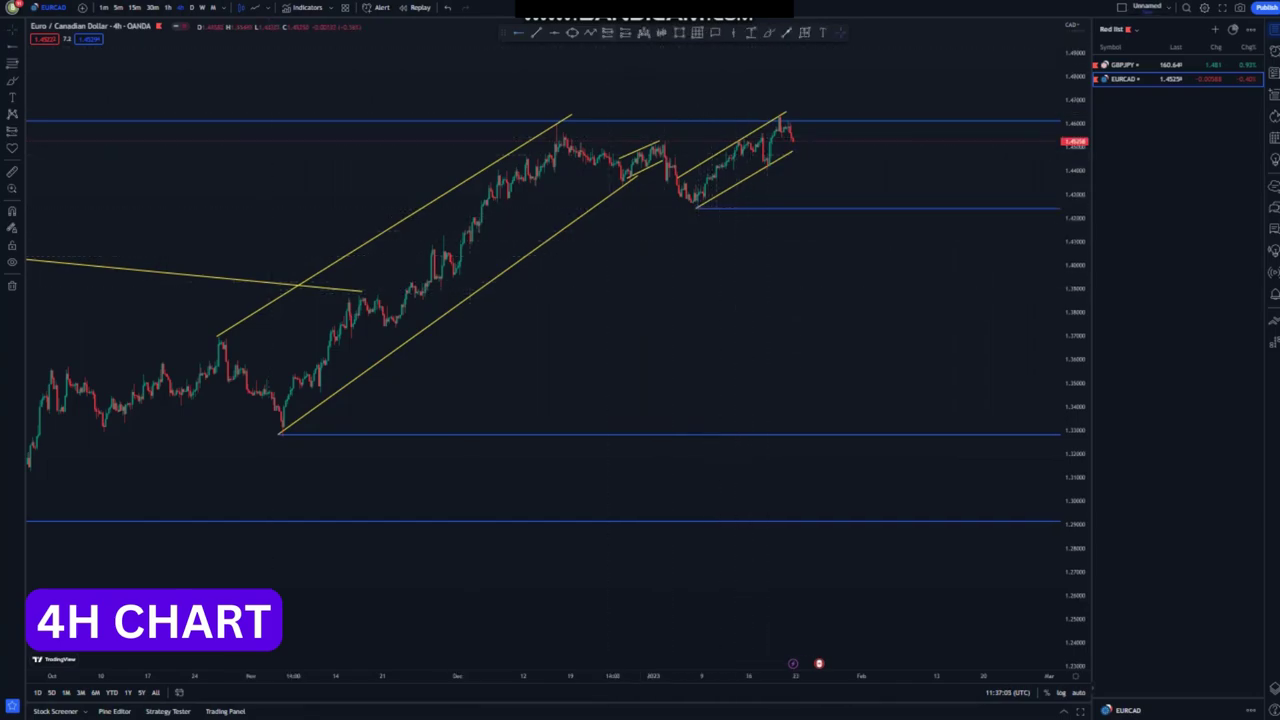
Step: Draw a projection arrow from about 1.455 down to 1.426 near the new ray, and delete it
{"action": "left_click", "coordinate": [795, 134]}
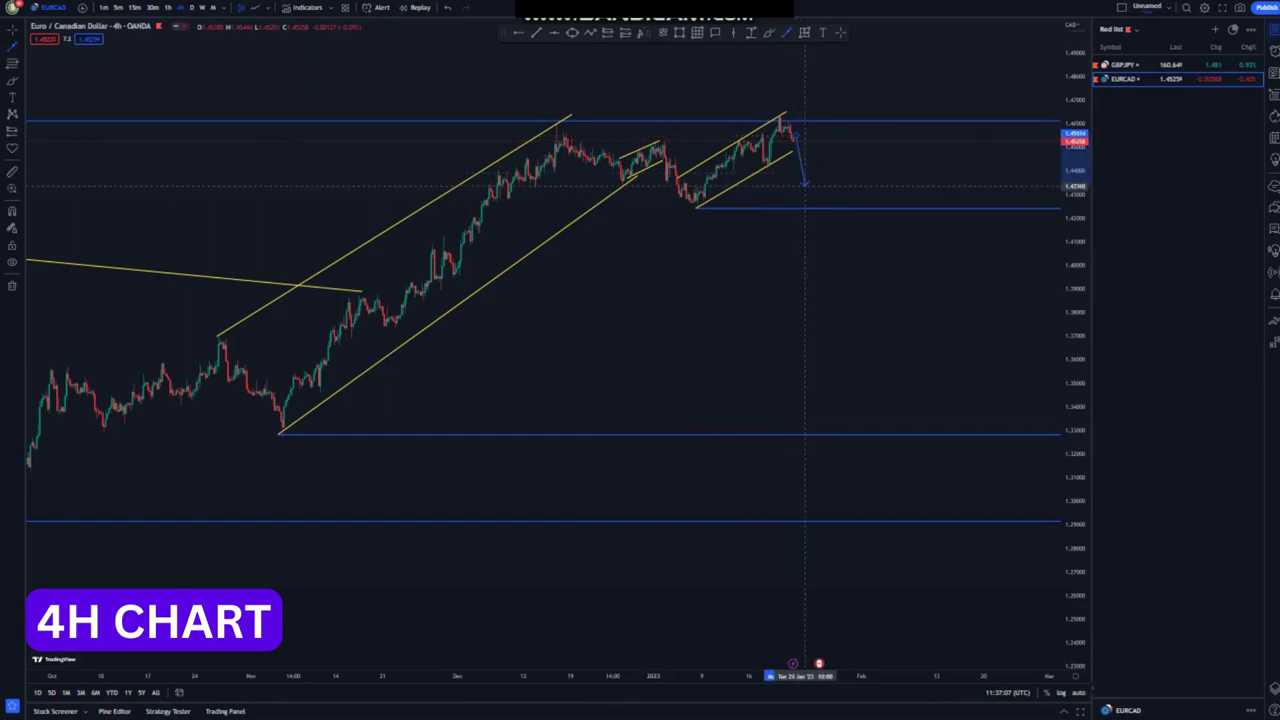
{"action": "left_click", "coordinate": [808, 200]}
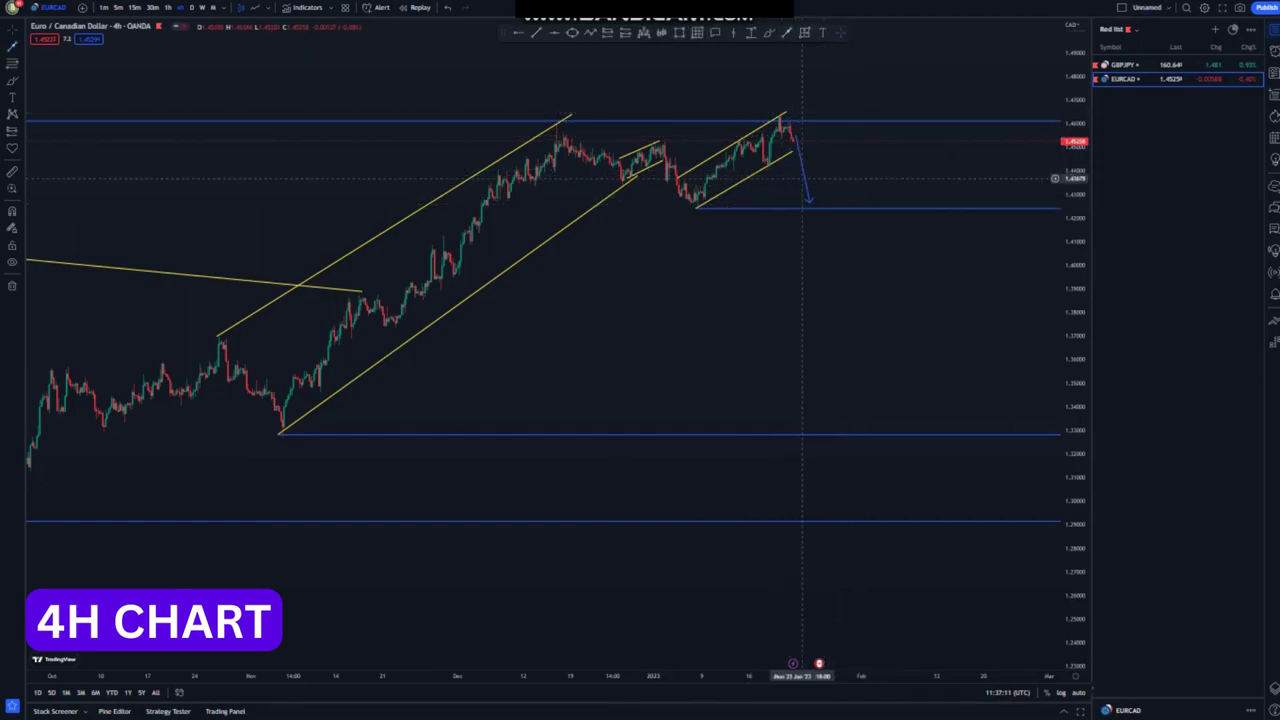
{"action": "left_click", "coordinate": [805, 184]}
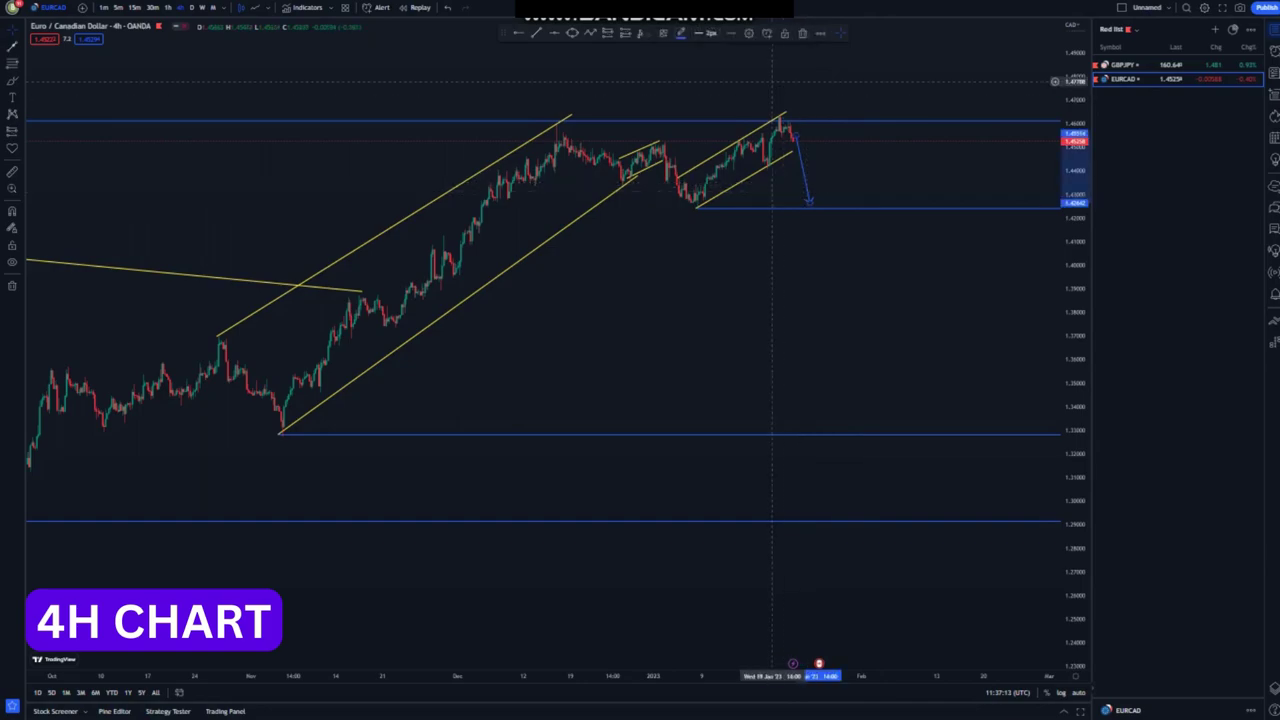
{"action": "key", "text": "Delete"}
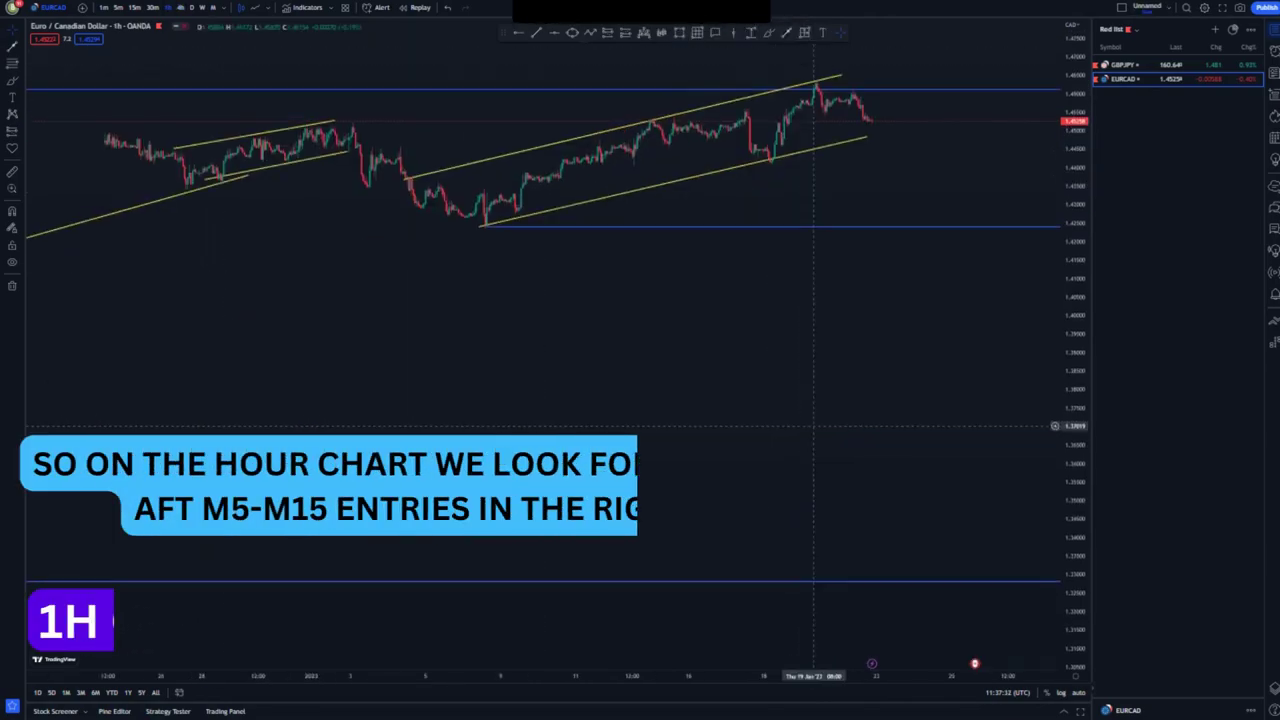
Step: Adjust the January channel's lower trend line to run from the low at about 1.424 to about 1.448
{"action": "left_click_drag", "start_coordinate": [814, 426], "coordinate": [802, 443]}
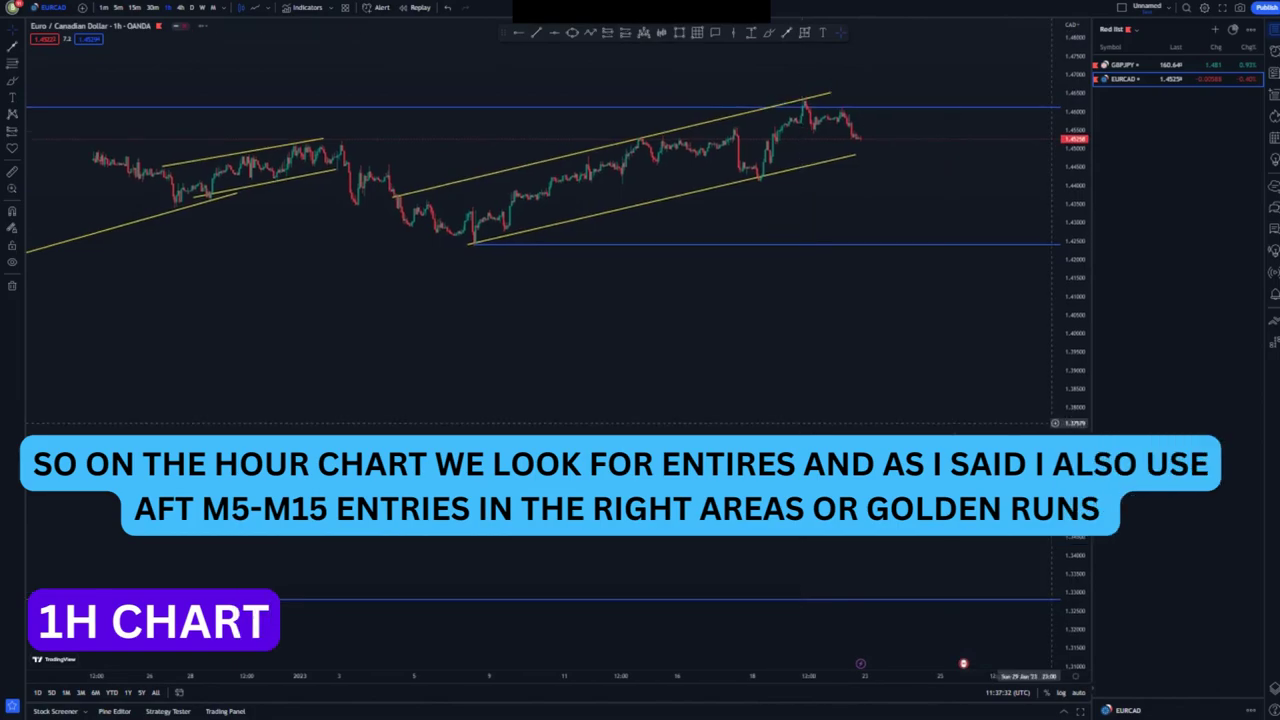
{"action": "left_click_drag", "start_coordinate": [1070, 432], "coordinate": [1063, 286]}
{"action": "left_click_drag", "start_coordinate": [836, 400], "coordinate": [805, 540]}
{"action": "left_click", "coordinate": [365, 273]}
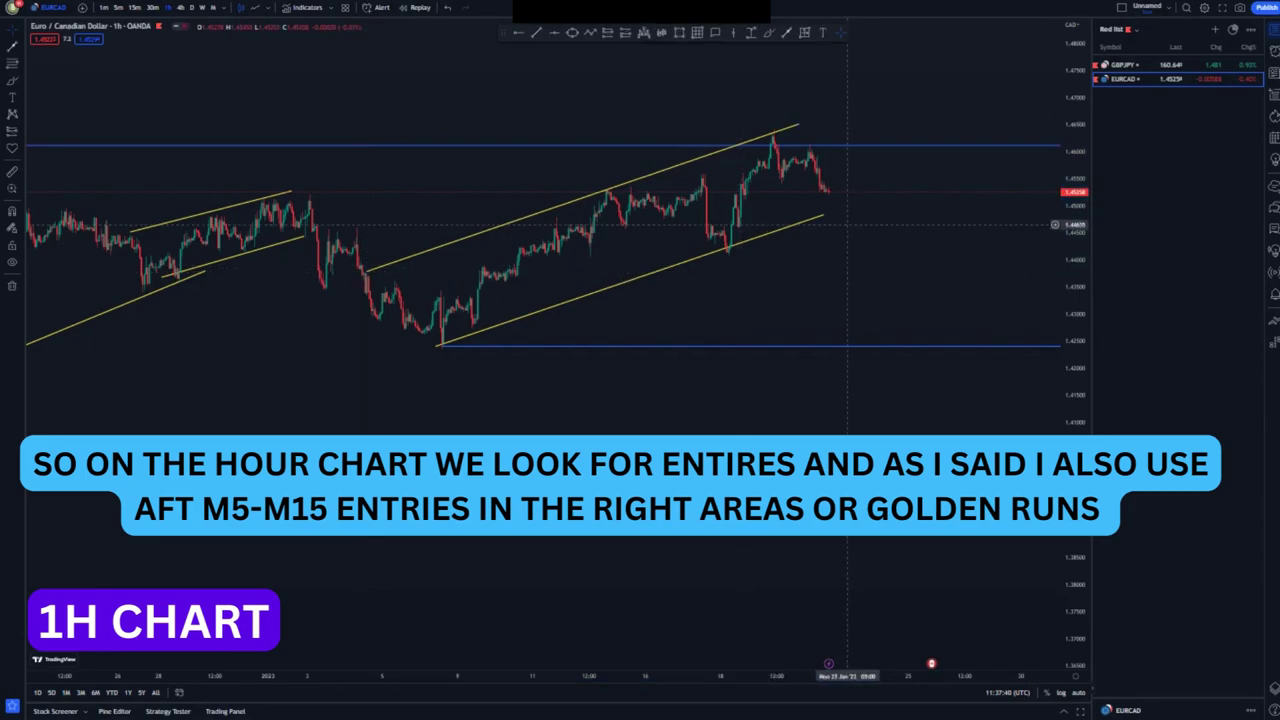
{"action": "mouse_move", "coordinate": [822, 215]}
{"action": "left_mouse_down"}
{"action": "mouse_move", "coordinate": [830, 229]}
{"action": "mouse_move", "coordinate": [838, 217]}
{"action": "left_mouse_up"}
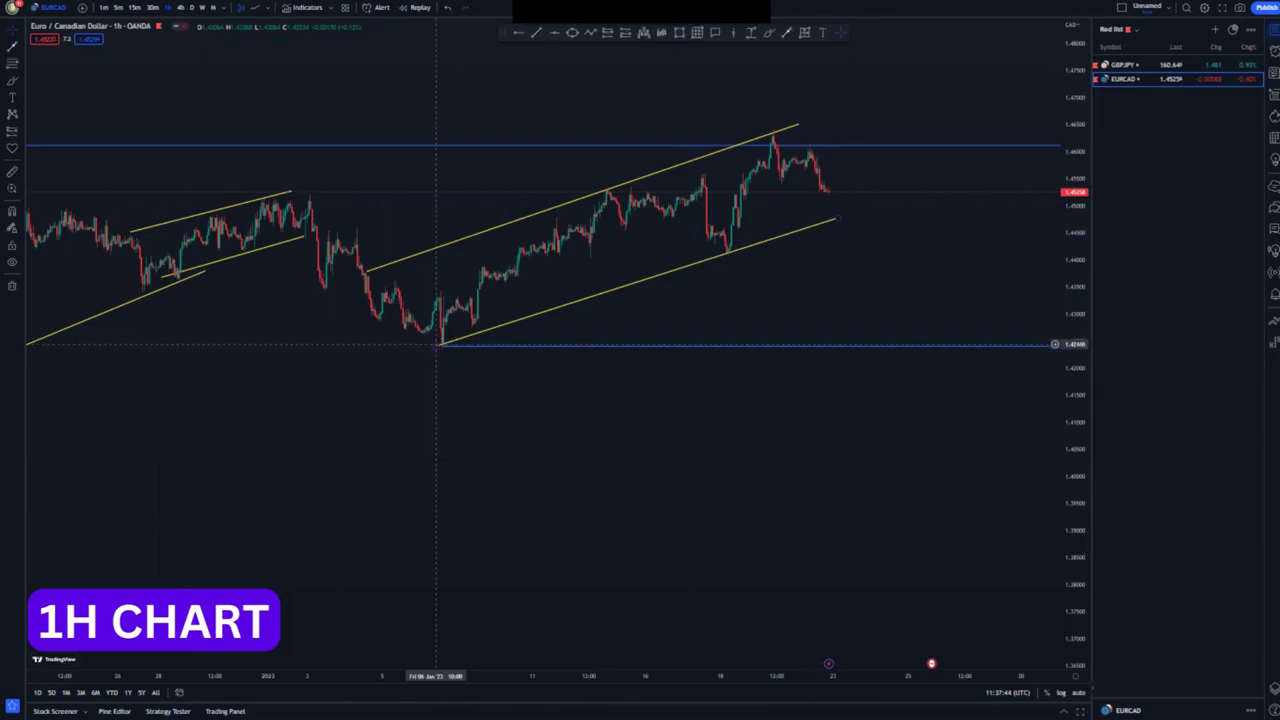
{"action": "left_click_drag", "start_coordinate": [436, 344], "coordinate": [441, 347]}
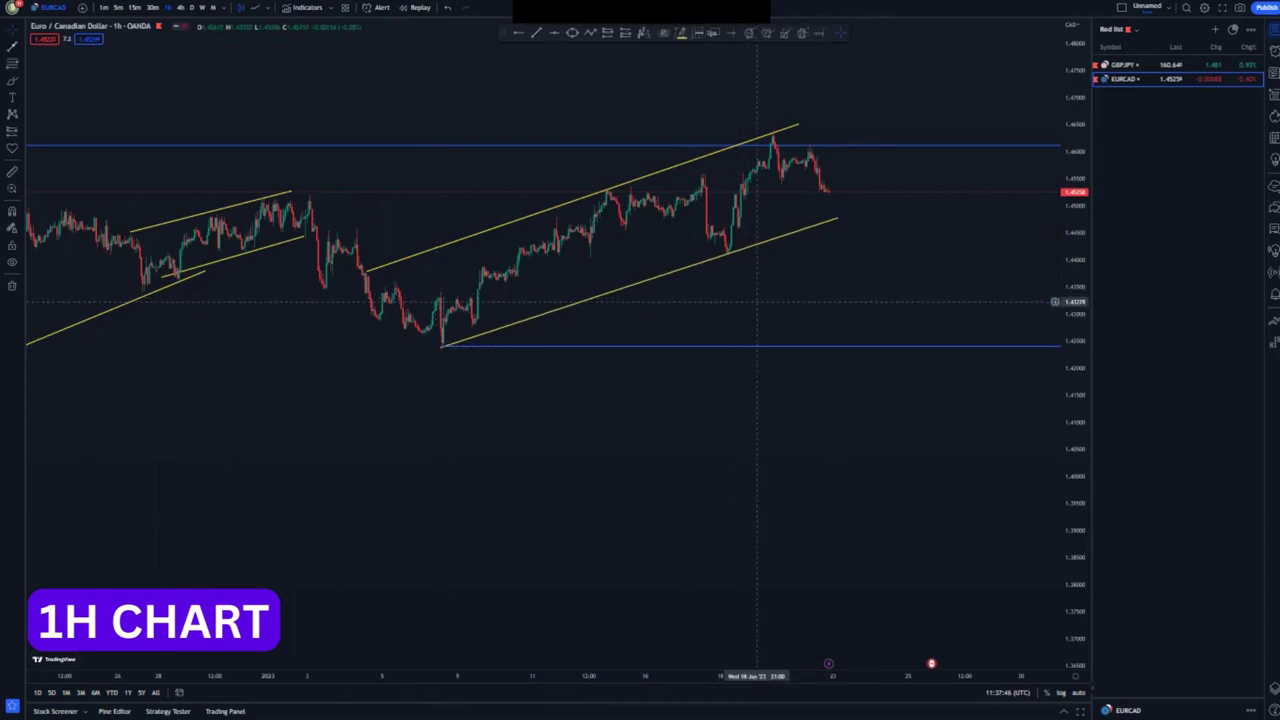
Step: Place a horizontal ray at about 1.454 from the January 19 pullback low, and delete it
{"action": "scroll", "coordinate": [1050, 347], "scroll_direction": "up", "scroll_amount": 3}
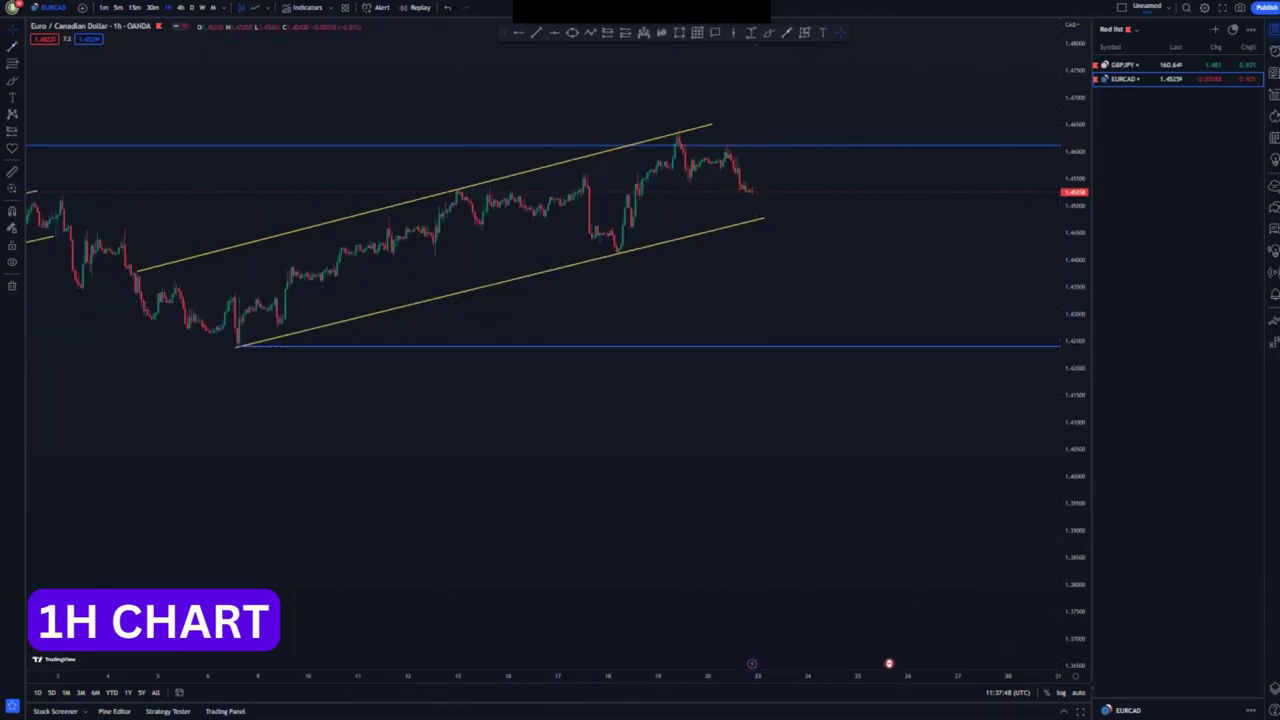
{"action": "left_click_drag", "start_coordinate": [1075, 347], "coordinate": [1075, 250]}
{"action": "left_click_drag", "start_coordinate": [986, 263], "coordinate": [974, 349]}
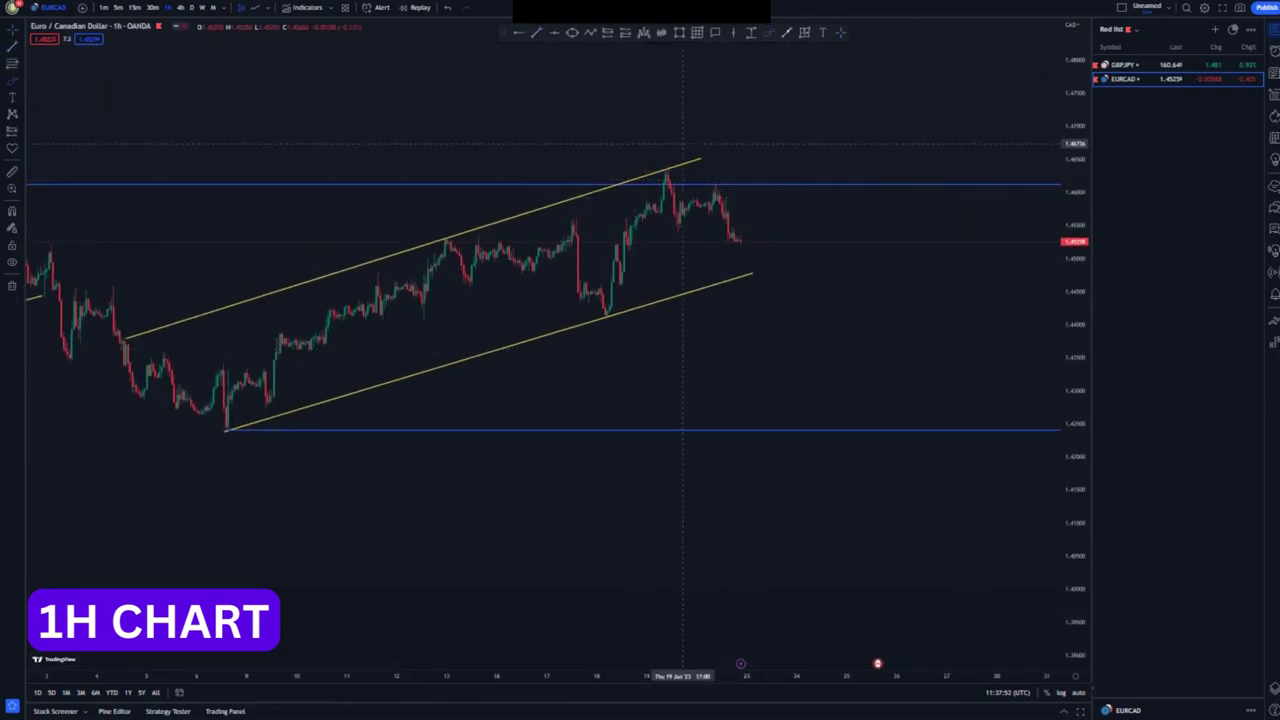
{"action": "mouse_move", "coordinate": [669, 157]}
{"action": "left_mouse_down"}
{"action": "mouse_move", "coordinate": [698, 172]}
{"action": "mouse_move", "coordinate": [683, 161]}
{"action": "left_mouse_up"}
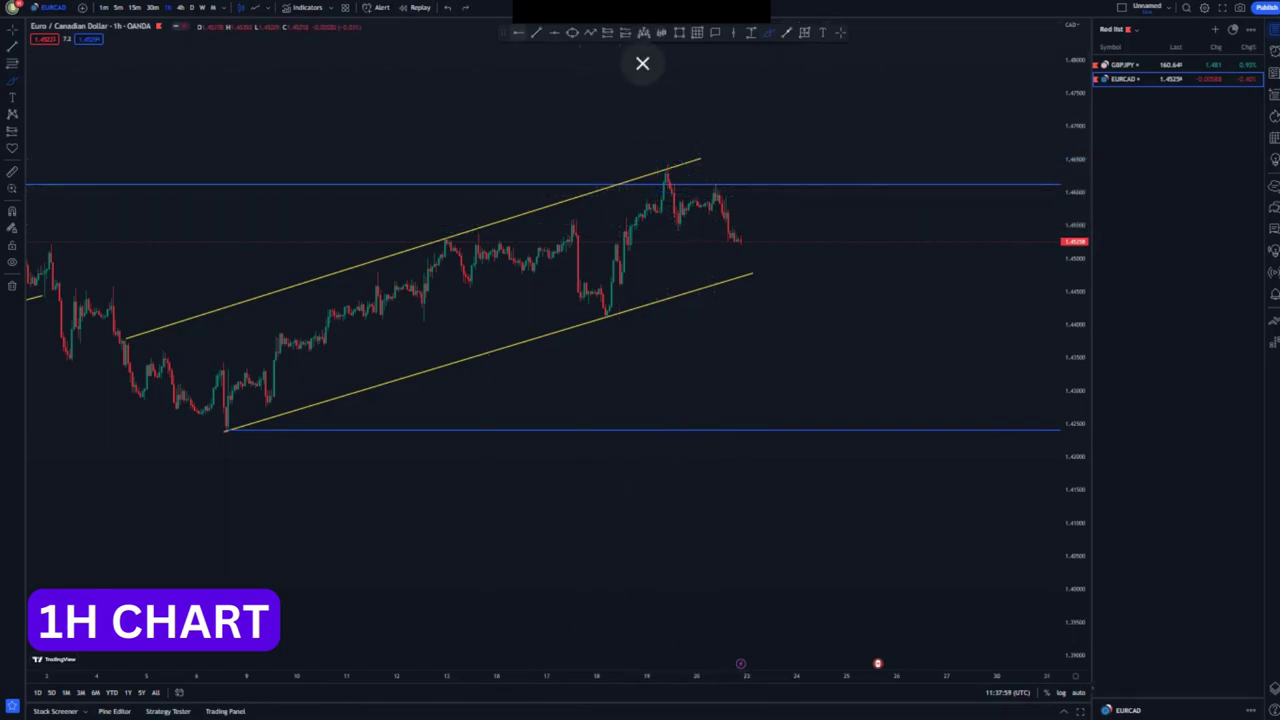
{"action": "left_click", "coordinate": [642, 63]}
{"action": "left_click", "coordinate": [680, 230]}
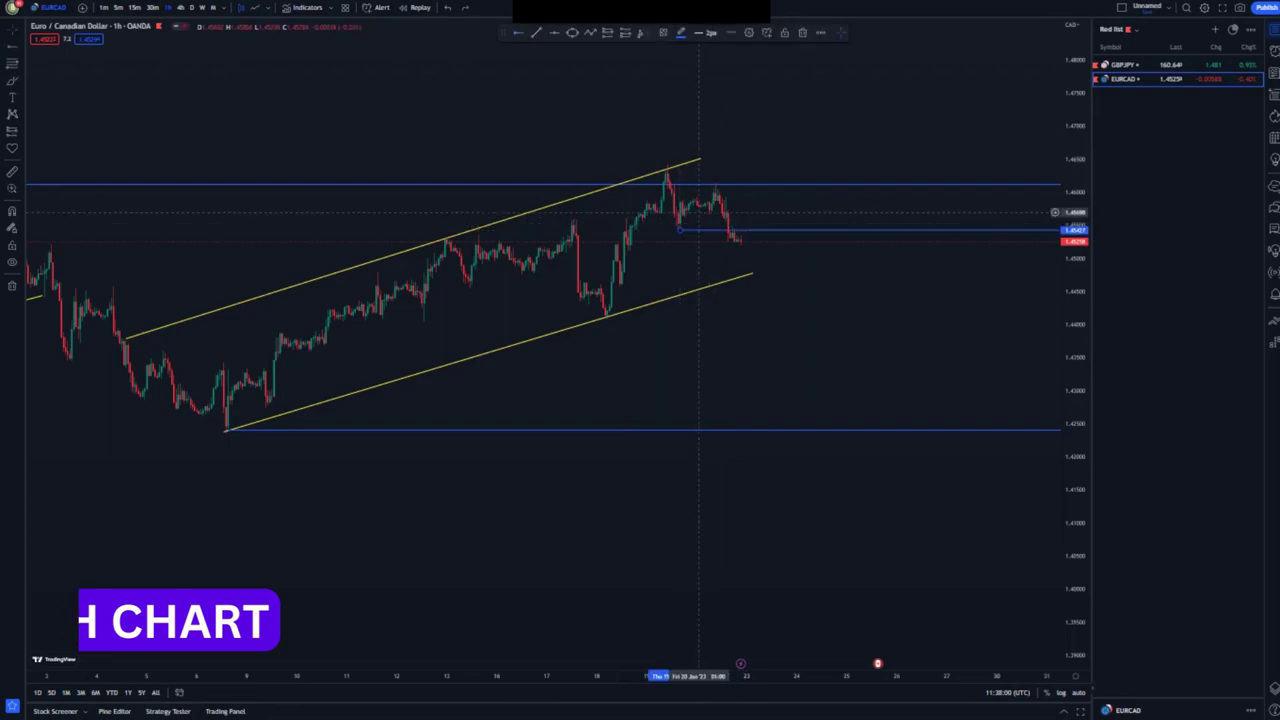
{"action": "key", "text": "Delete"}
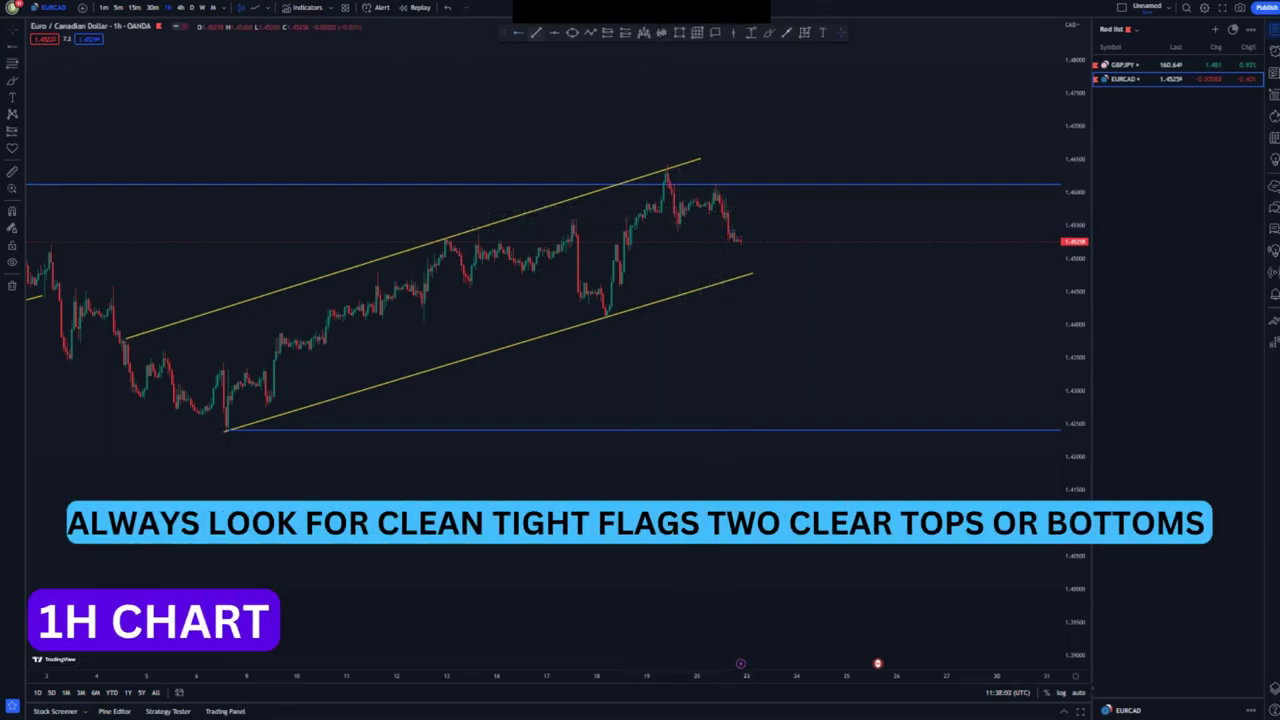
Step: Draw a small rising flag after the January 19 drop, its upper line about 1.459 to 1.461 and its lower line about 1.454 to 1.458
{"action": "left_click", "coordinate": [673, 231]}
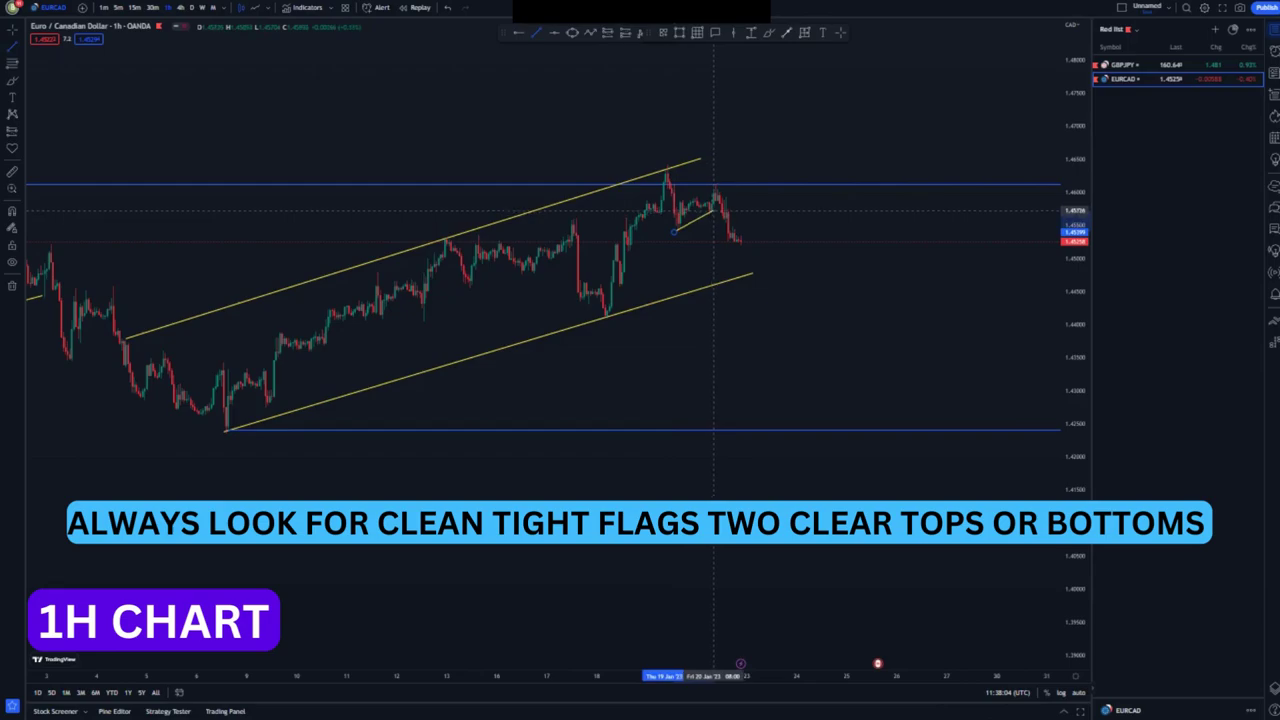
{"action": "left_click", "coordinate": [722, 208]}
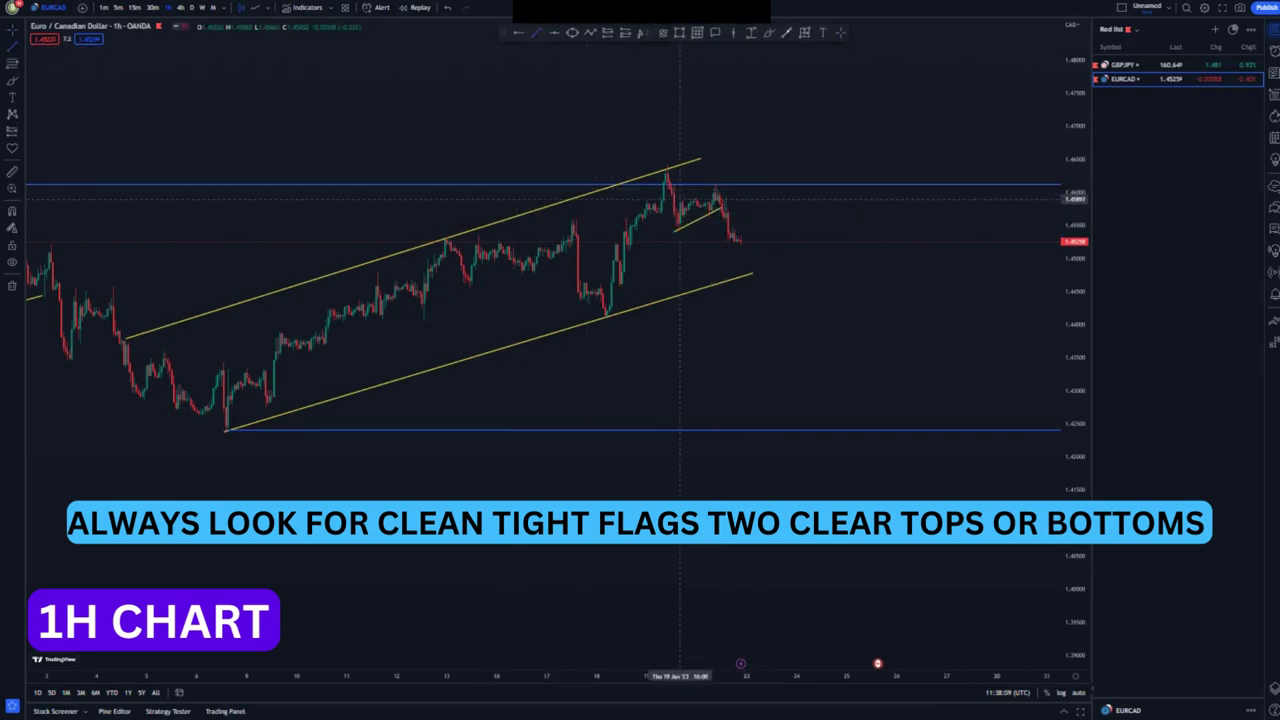
{"action": "left_click", "coordinate": [677, 198]}
{"action": "left_click", "coordinate": [718, 183]}
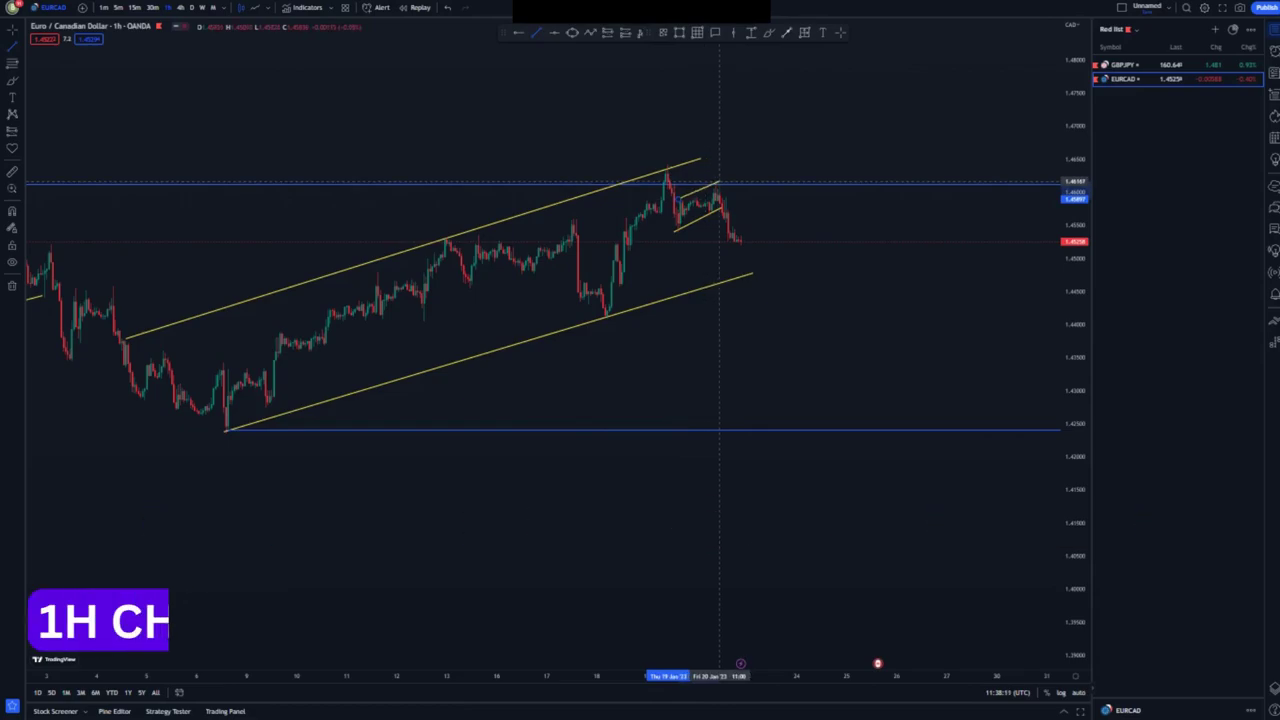
{"action": "left_click", "coordinate": [674, 232]}
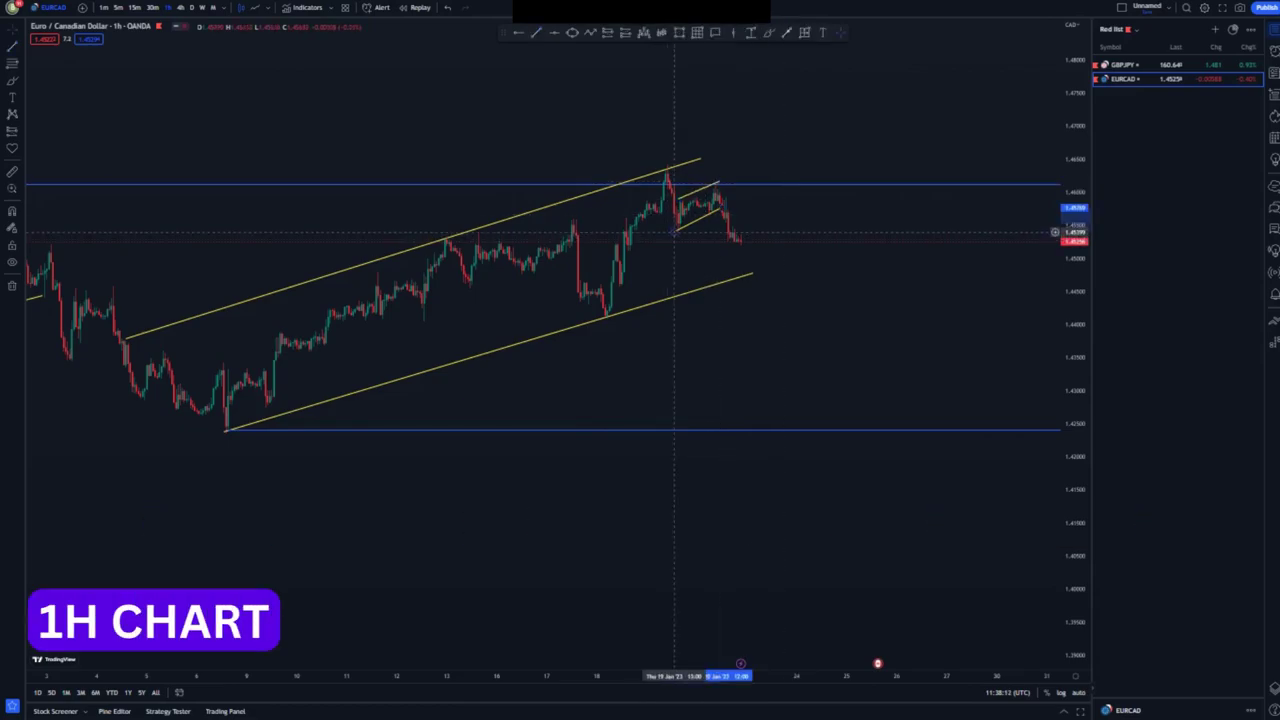
{"action": "left_click", "coordinate": [767, 240]}
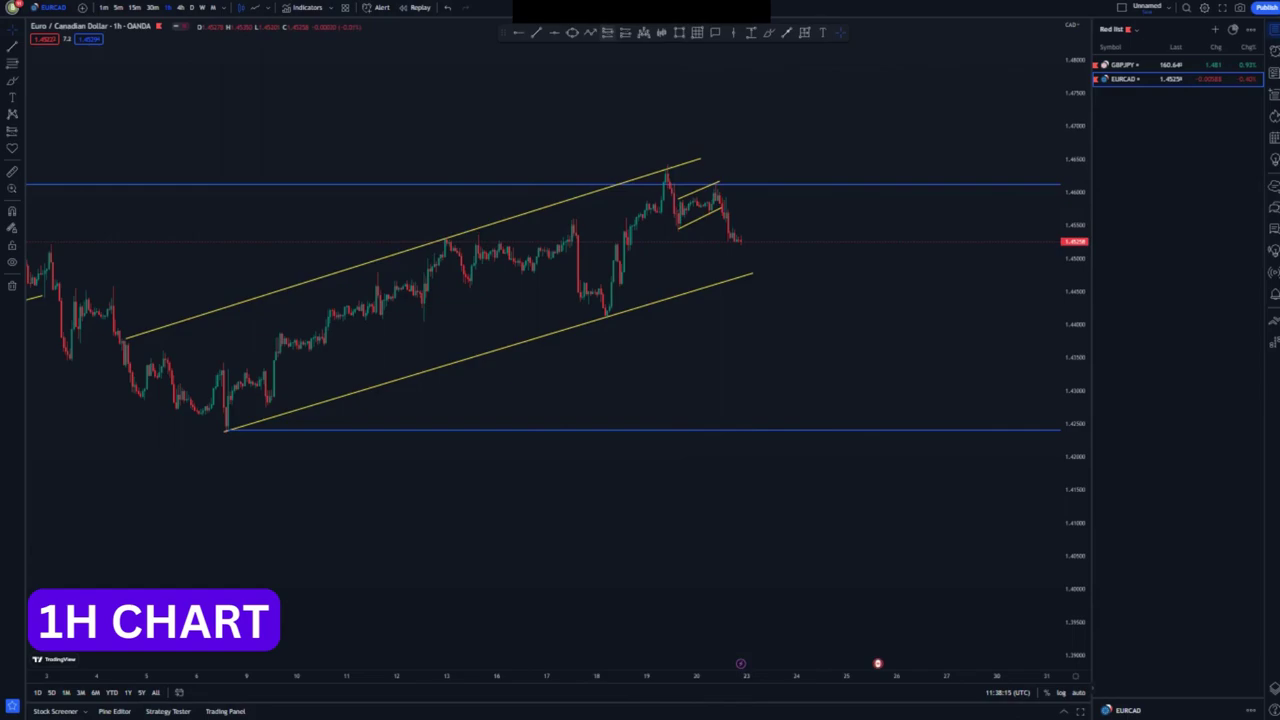
Step: Place a short position at the small flag's break with entry about 1.456, stop about 1.4625 and target about 1.424
{"action": "left_click", "coordinate": [724, 216]}
{"action": "left_click_drag", "start_coordinate": [724, 160], "coordinate": [724, 176]}
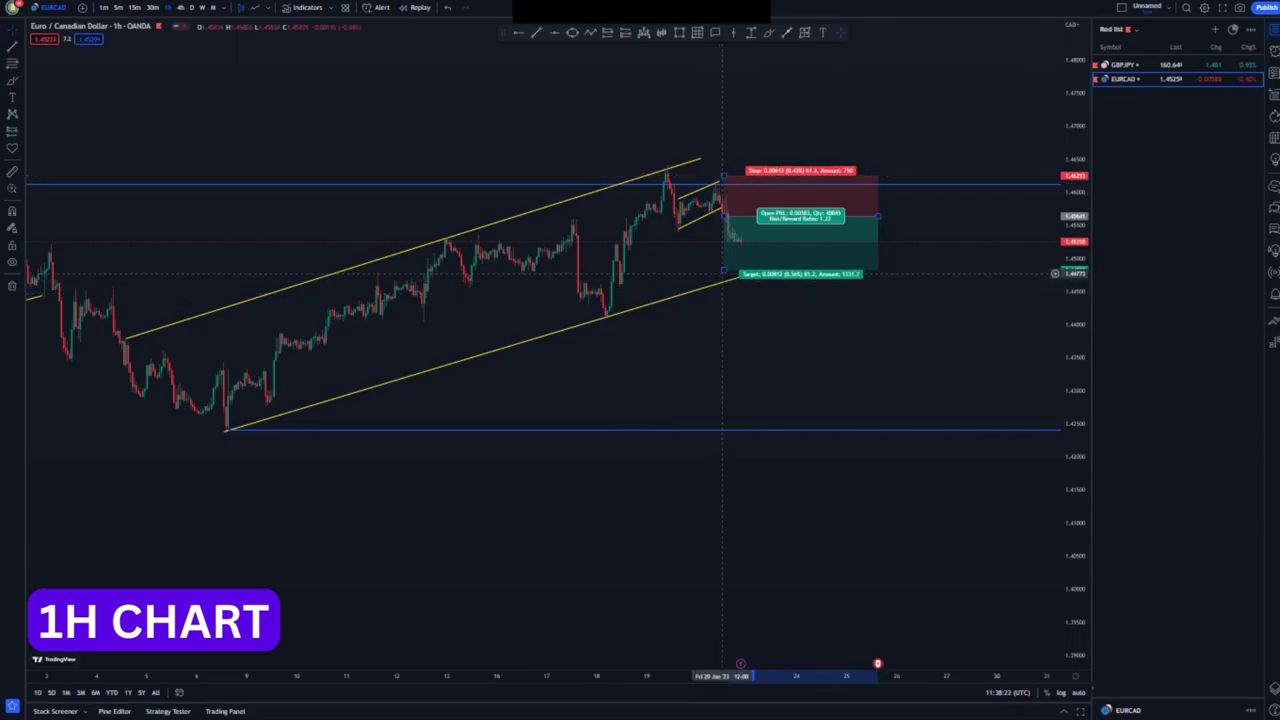
{"action": "left_click_drag", "start_coordinate": [723, 271], "coordinate": [724, 431]}
{"action": "left_click", "coordinate": [581, 477]}
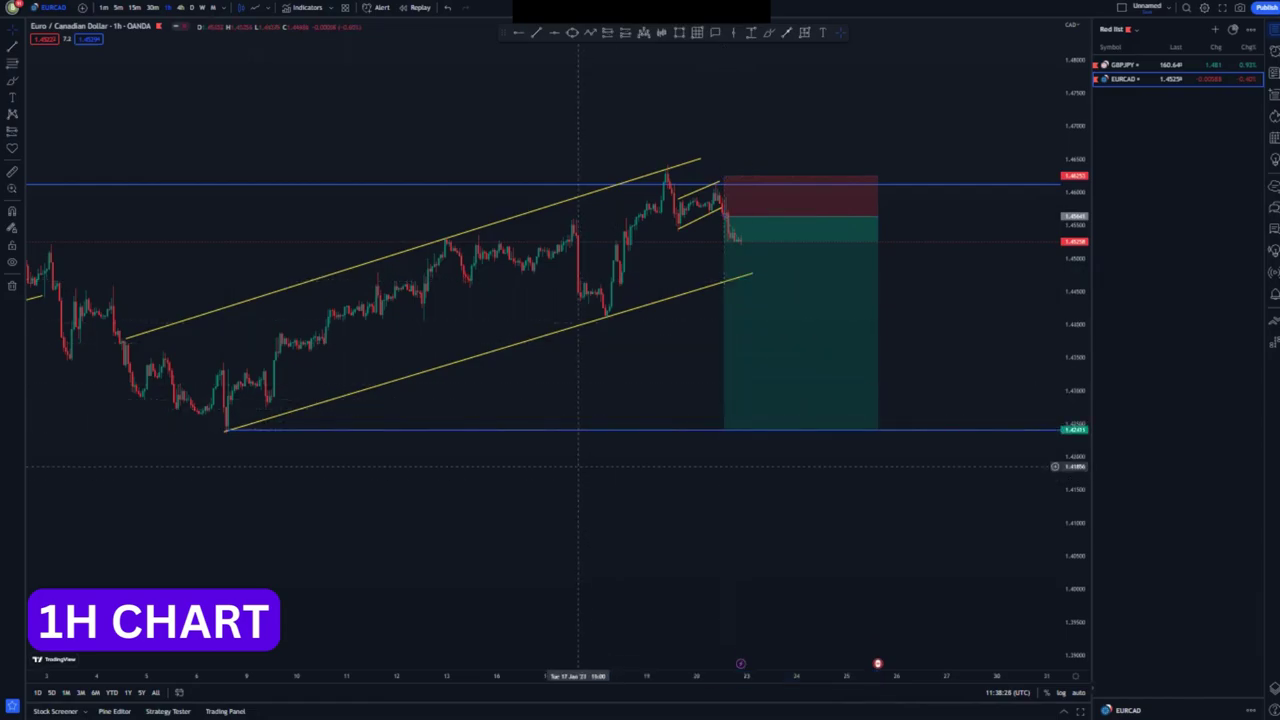
Step: Extend the short position's target down to about 1.330, just above the lowest horizontal level
{"action": "scroll", "coordinate": [578, 467], "scroll_direction": "down", "scroll_amount": 6}
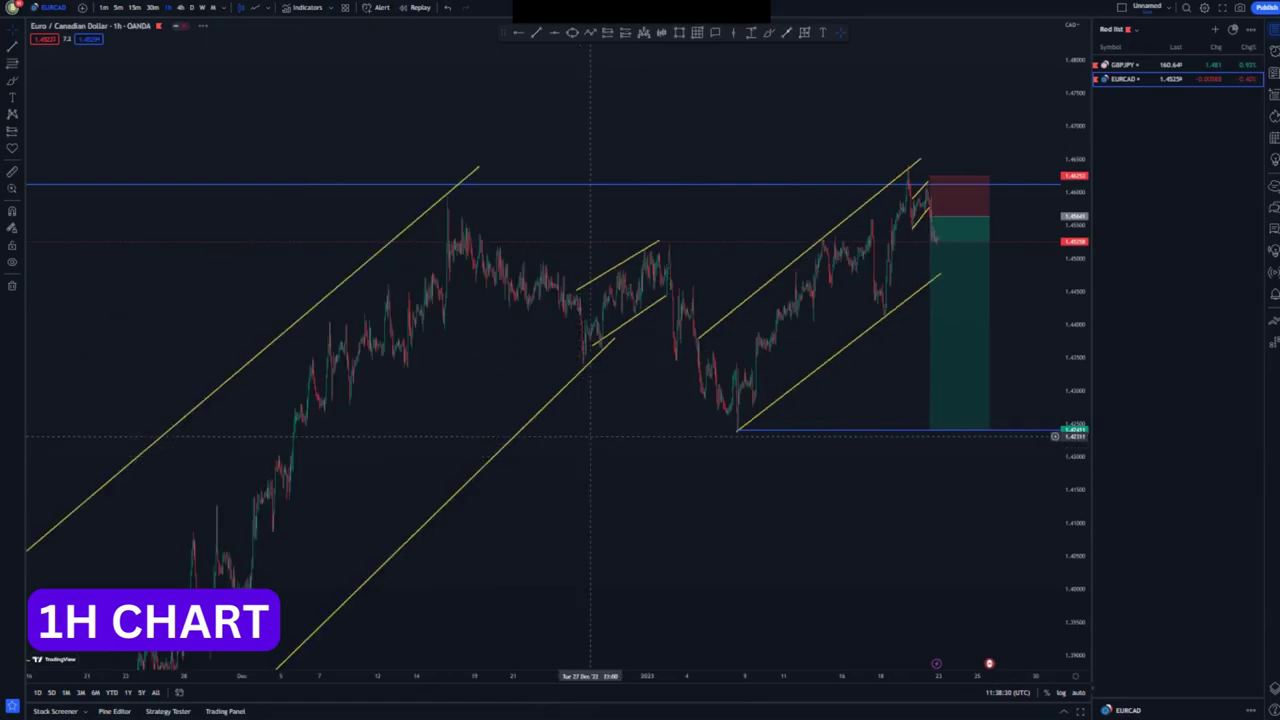
{"action": "left_click_drag", "start_coordinate": [1075, 312], "coordinate": [1075, 479]}
{"action": "left_click_drag", "start_coordinate": [773, 479], "coordinate": [598, 270]}
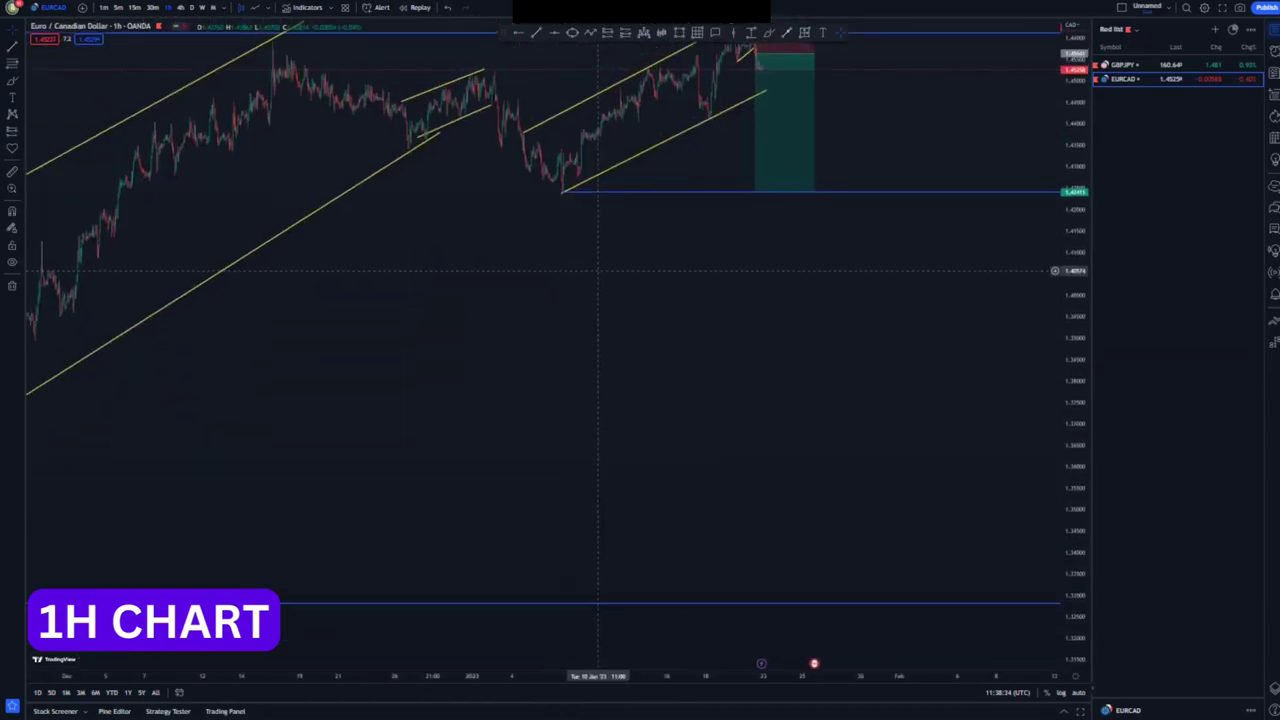
{"action": "mouse_move", "coordinate": [754, 192]}
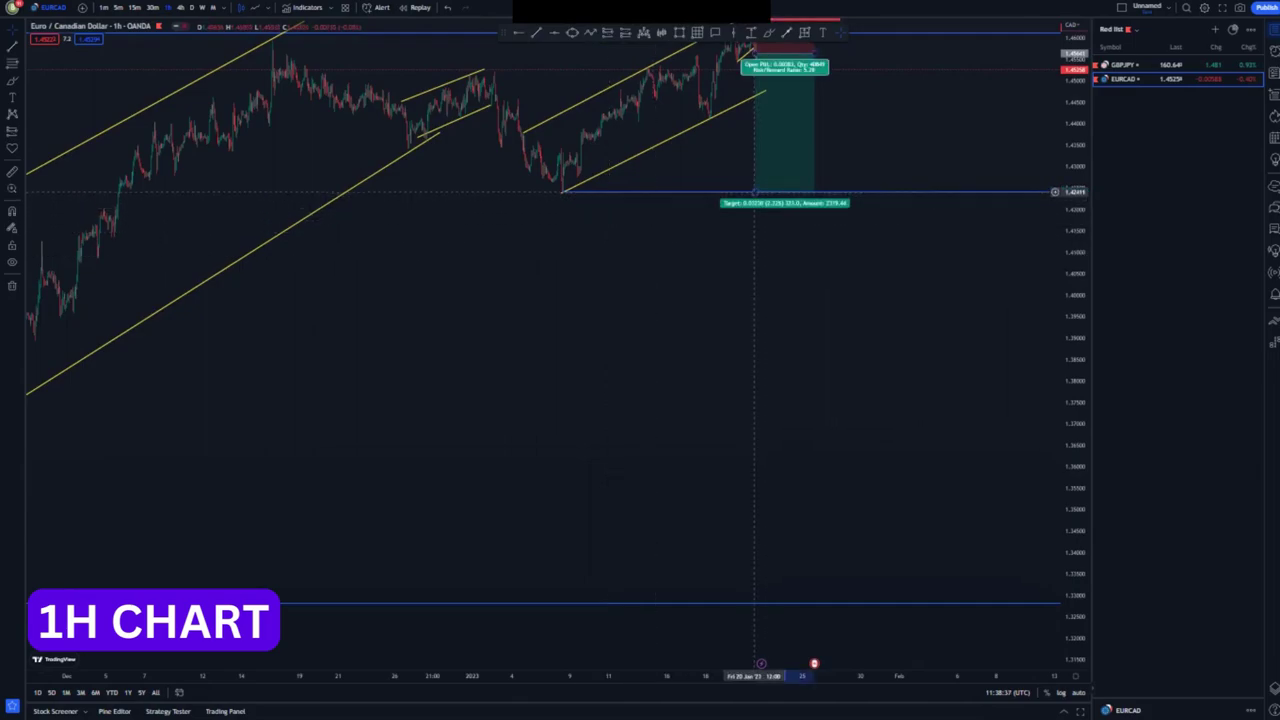
{"action": "left_click_drag", "start_coordinate": [754, 191], "coordinate": [754, 594]}
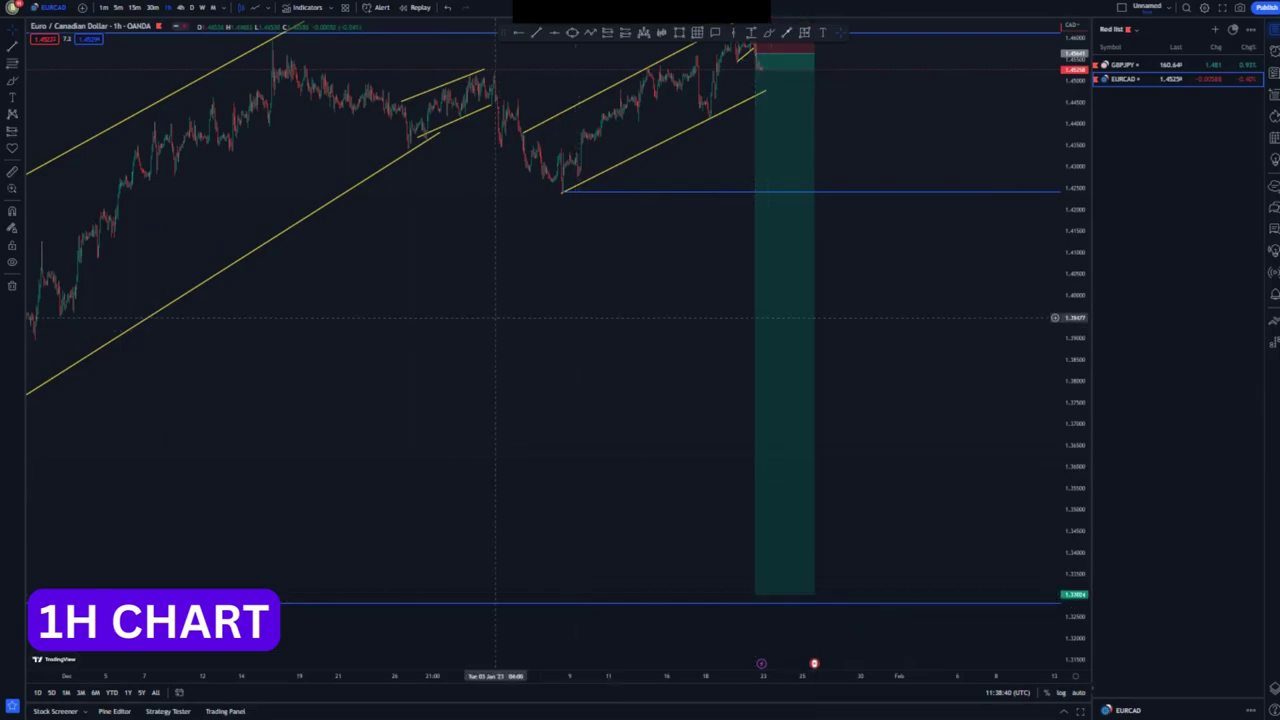
Step: Brush a projected drop from the current price to about 1.419, followed by a rising zigzag up to about 1.439
{"action": "left_click_drag", "start_coordinate": [494, 317], "coordinate": [590, 461]}
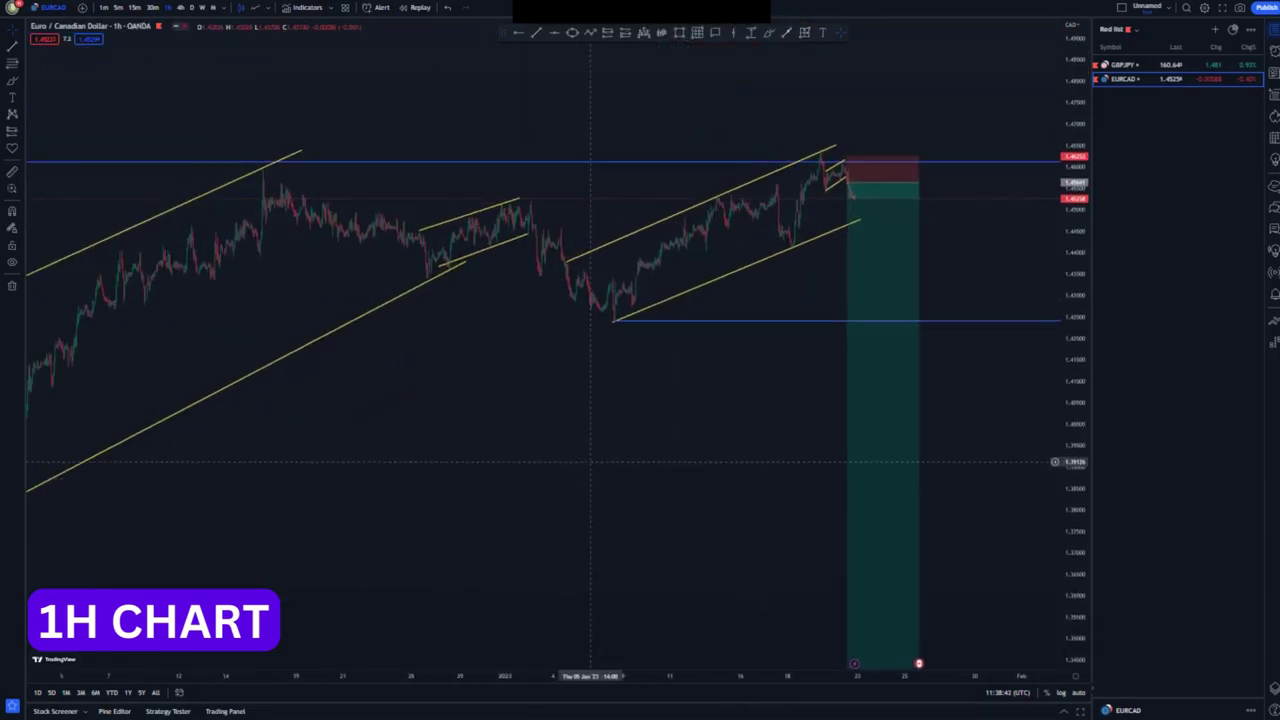
{"action": "scroll", "coordinate": [590, 461], "scroll_direction": "down", "scroll_amount": 3}
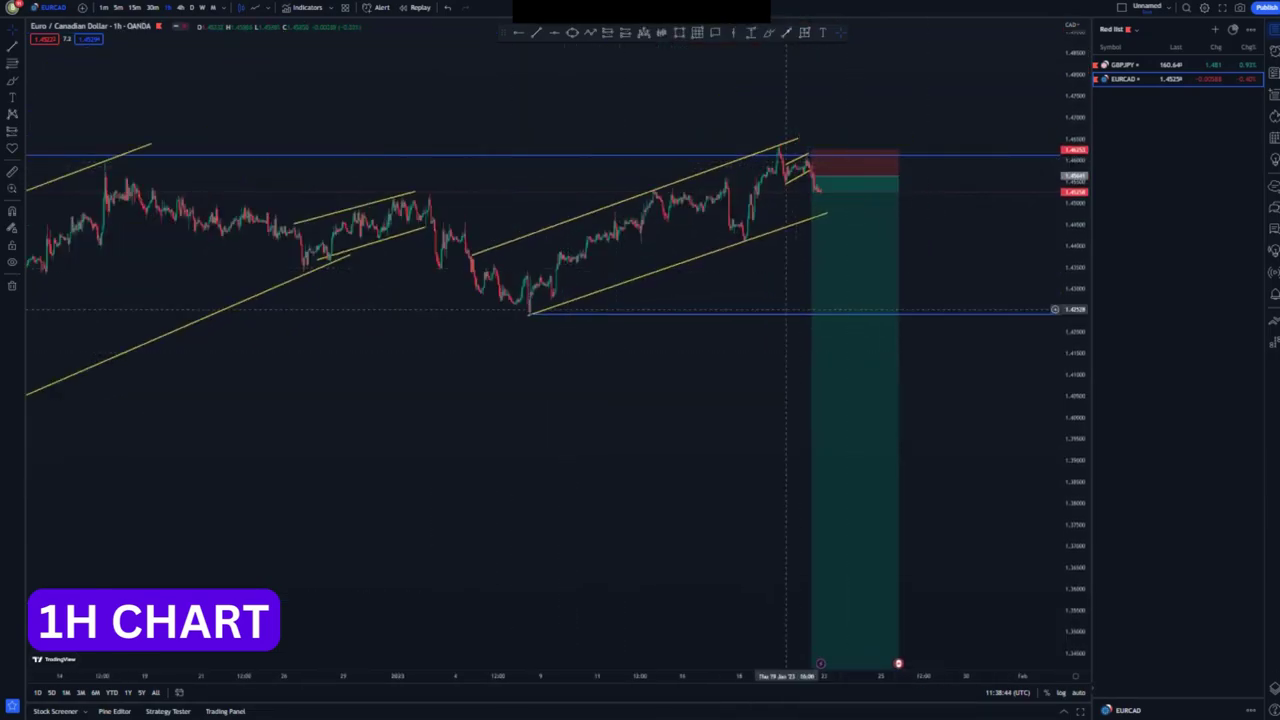
{"action": "left_click_drag", "start_coordinate": [1075, 305], "coordinate": [1075, 242]}
{"action": "left_click_drag", "start_coordinate": [676, 424], "coordinate": [580, 355]}
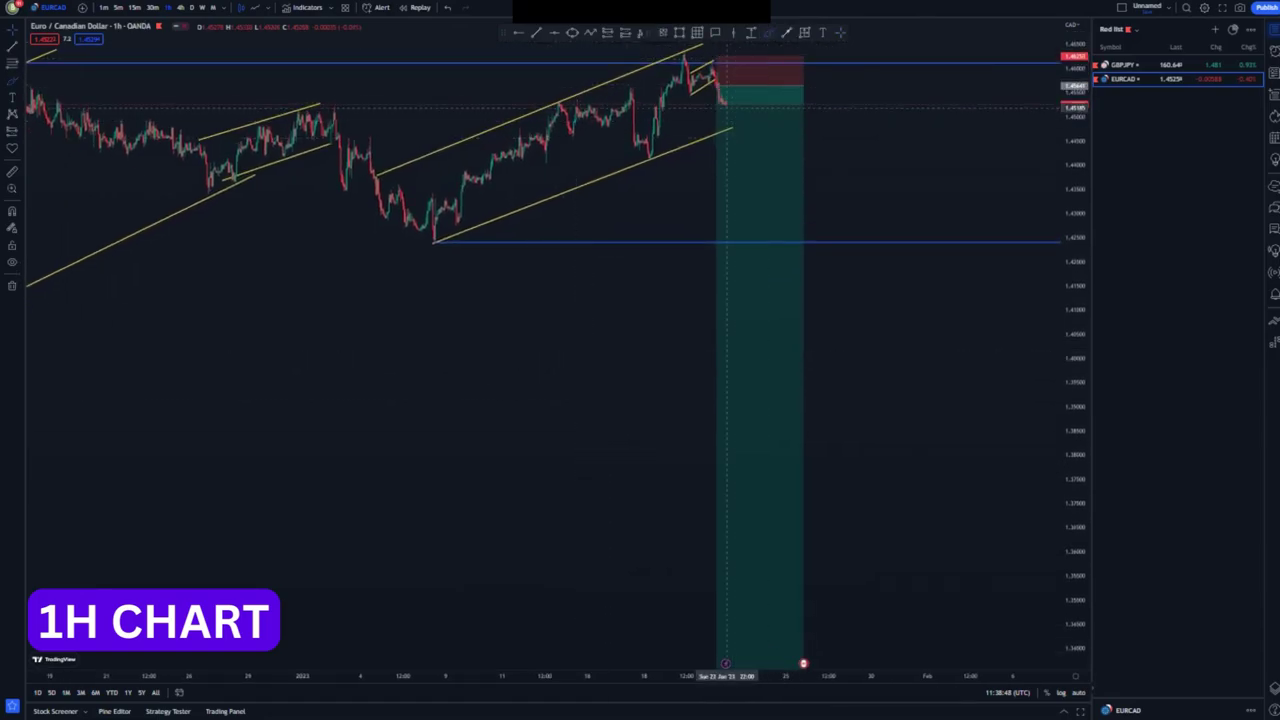
{"action": "left_click_drag", "start_coordinate": [725, 100], "coordinate": [757, 262]}
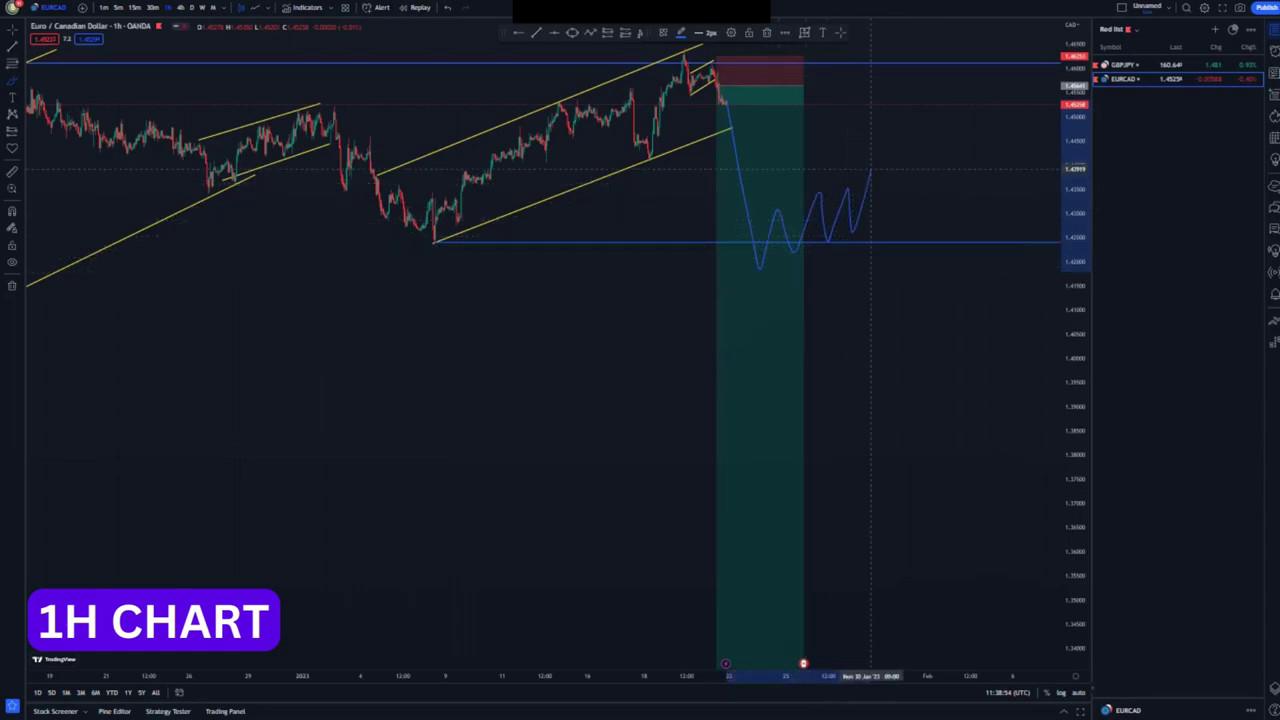
{"action": "left_click_drag", "start_coordinate": [879, 208], "coordinate": [884, 169]}
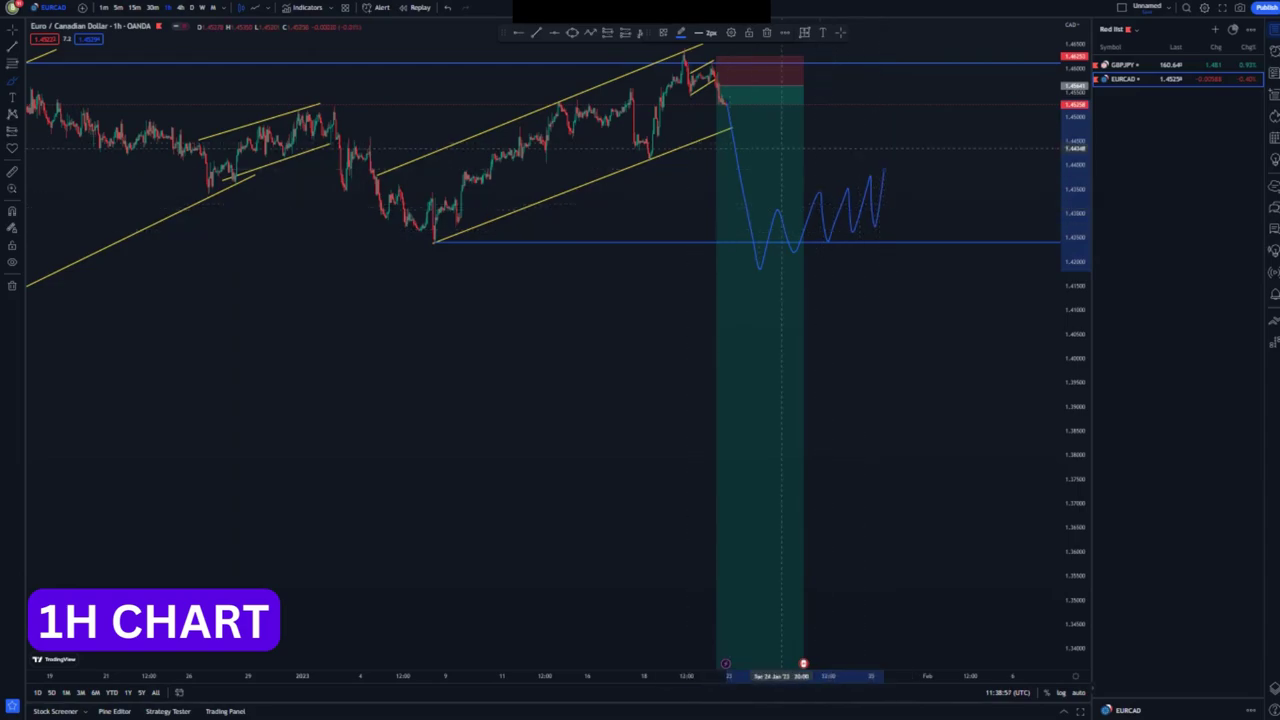
Step: Mark the projected zigzag's top at about 1.439, outline the zigzag as a rising flag, and brush a breakdown to about 1.408
{"action": "left_click_drag", "start_coordinate": [779, 171], "coordinate": [849, 171]}
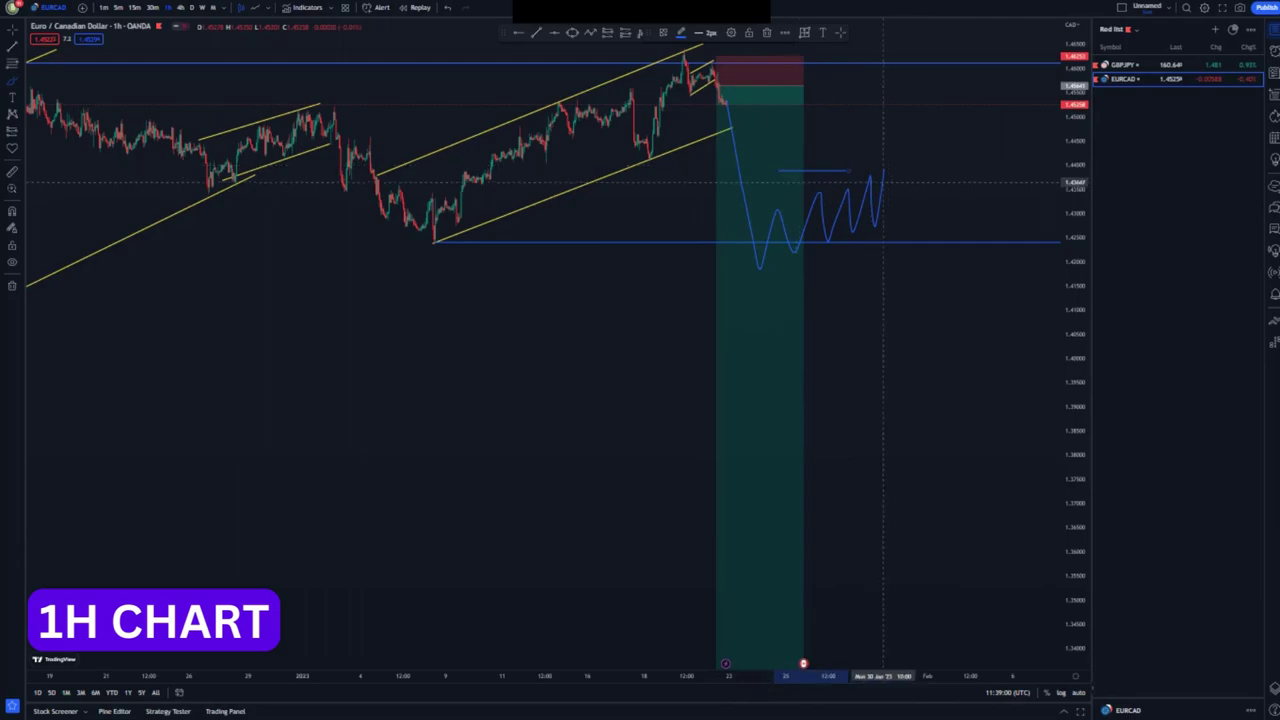
{"action": "left_click_drag", "start_coordinate": [884, 172], "coordinate": [892, 152]}
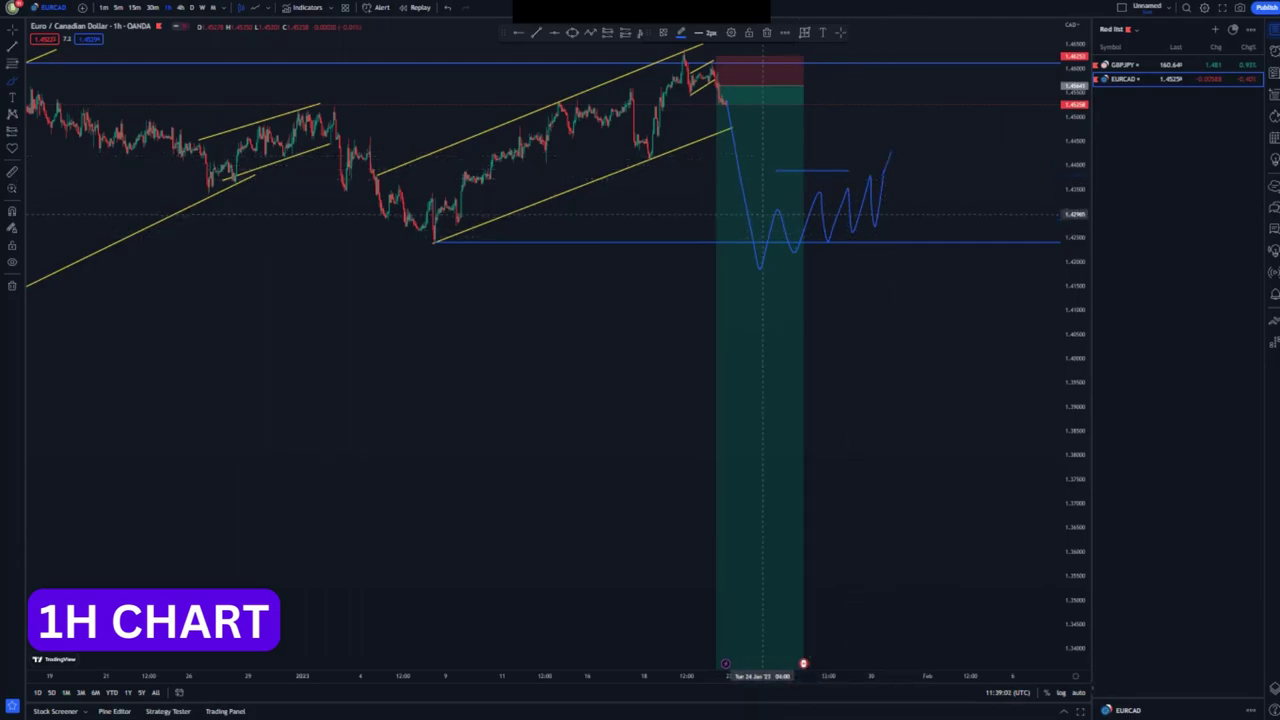
{"action": "left_click_drag", "start_coordinate": [770, 209], "coordinate": [899, 151]}
{"action": "left_click_drag", "start_coordinate": [752, 271], "coordinate": [871, 215]}
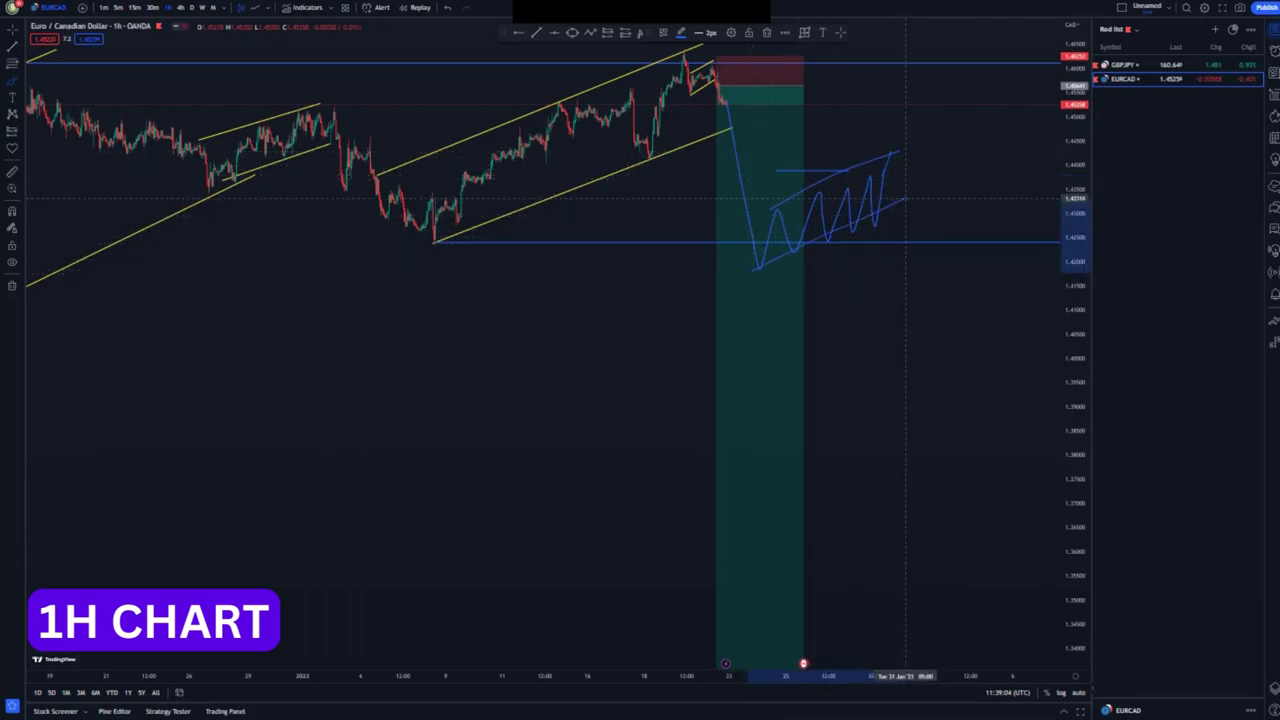
{"action": "left_click_drag", "start_coordinate": [901, 155], "coordinate": [923, 320]}
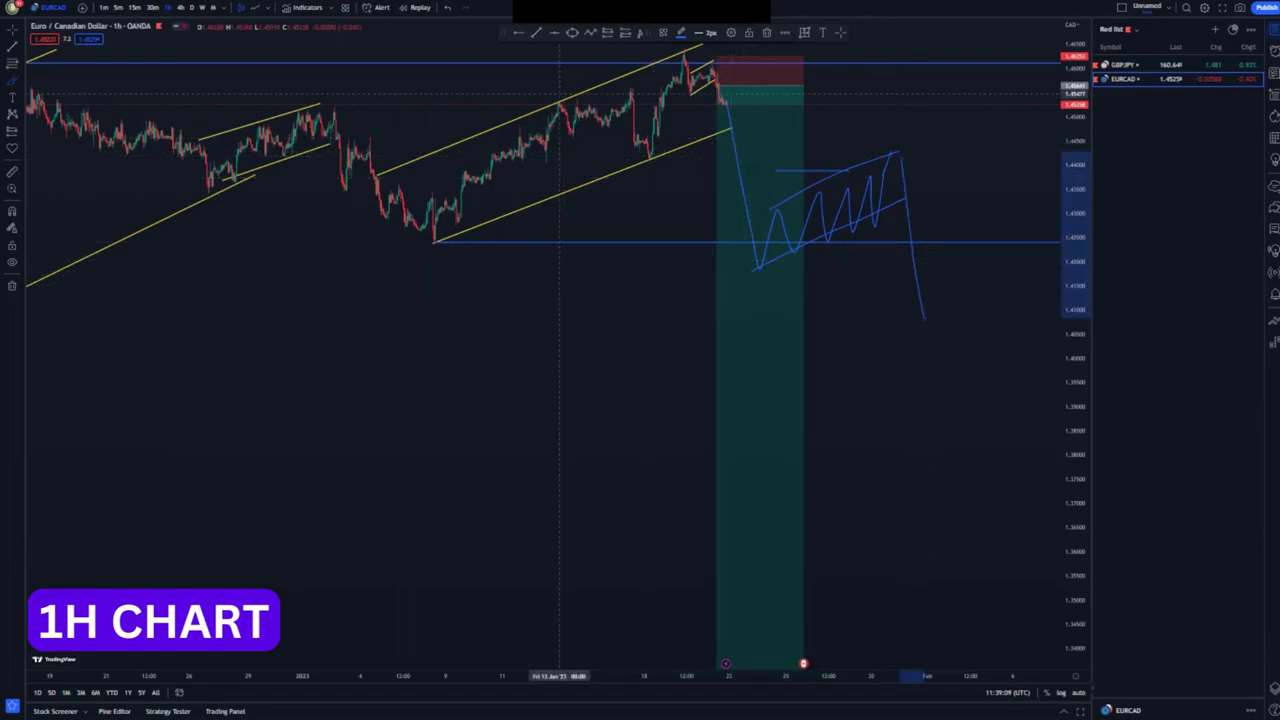
Step: Circle the small flag and brush an alternative drop to about 1.383 with a zigzag rebound crossed by a line from about 1.409 to 1.423
{"action": "left_click_drag", "start_coordinate": [1075, 156], "coordinate": [1075, 300]}
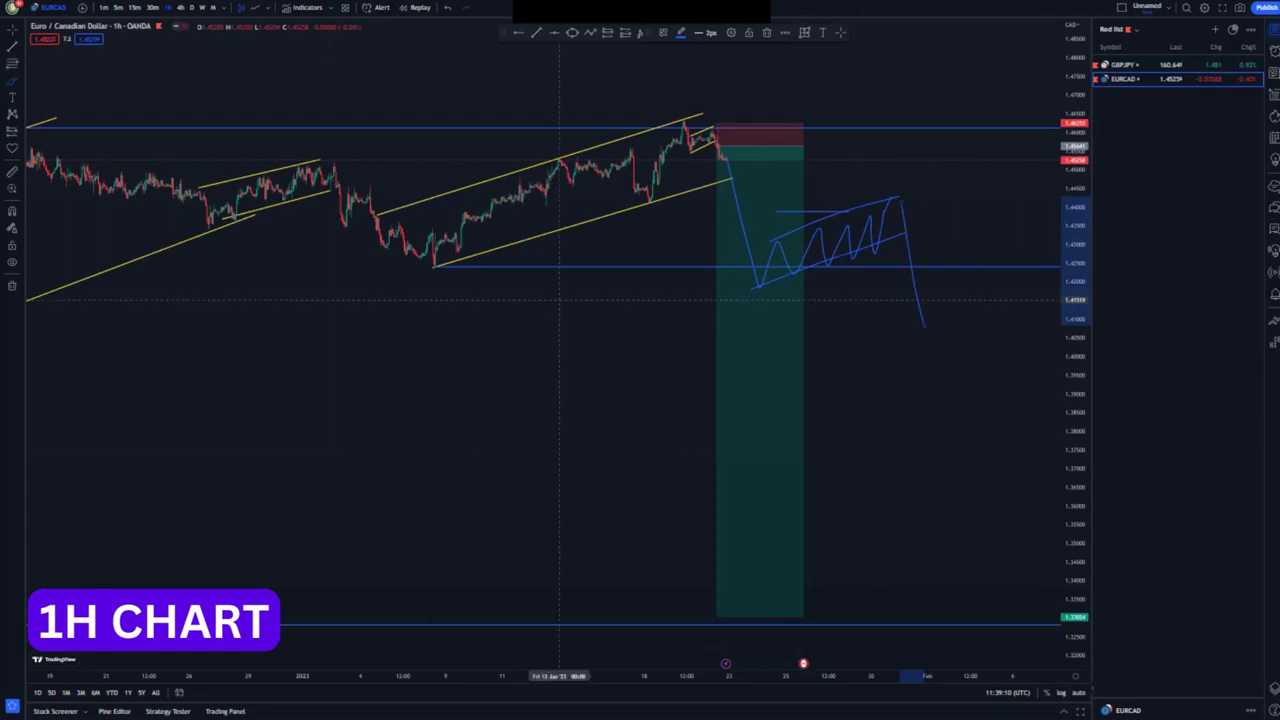
{"action": "mouse_move", "coordinate": [723, 119]}
{"action": "left_mouse_down"}
{"action": "mouse_move", "coordinate": [797, 420]}
{"action": "mouse_move", "coordinate": [848, 352]}
{"action": "mouse_move", "coordinate": [916, 333]}
{"action": "mouse_move", "coordinate": [963, 214]}
{"action": "left_mouse_up"}
{"action": "left_click_drag", "start_coordinate": [780, 323], "coordinate": [1040, 270]}
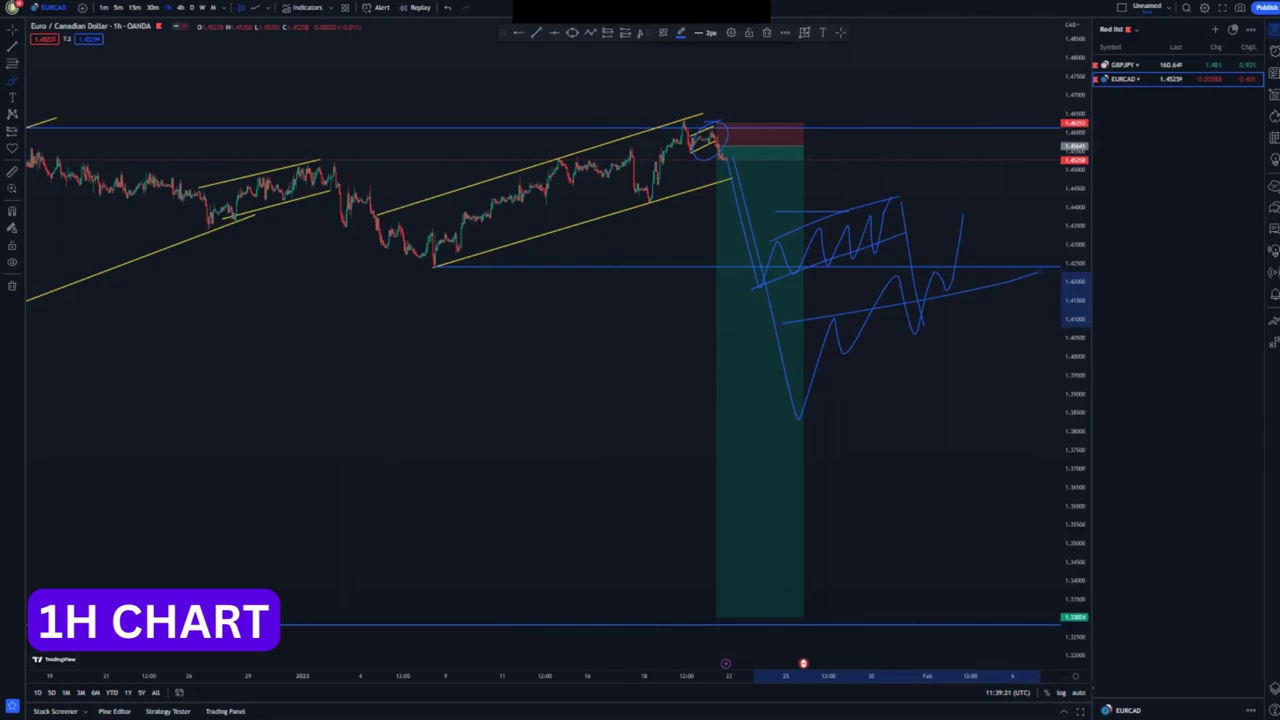
{"action": "left_click_drag", "start_coordinate": [1075, 115], "coordinate": [1075, 198]}
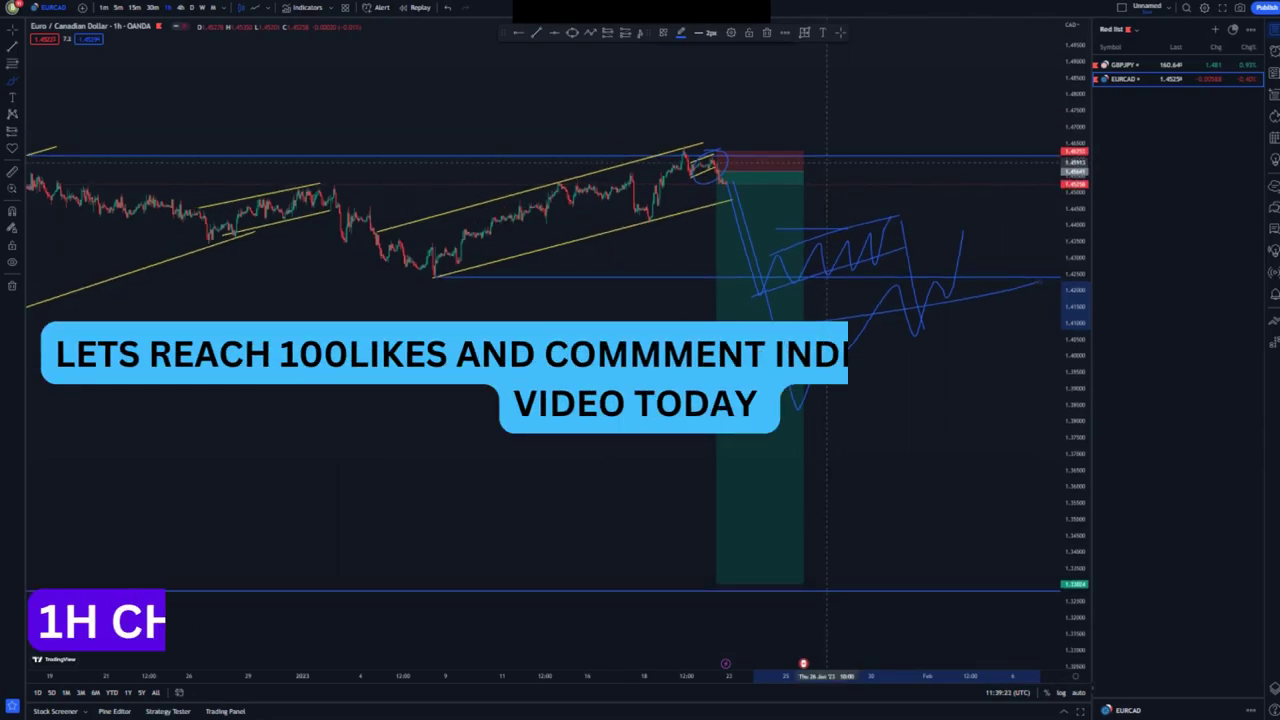